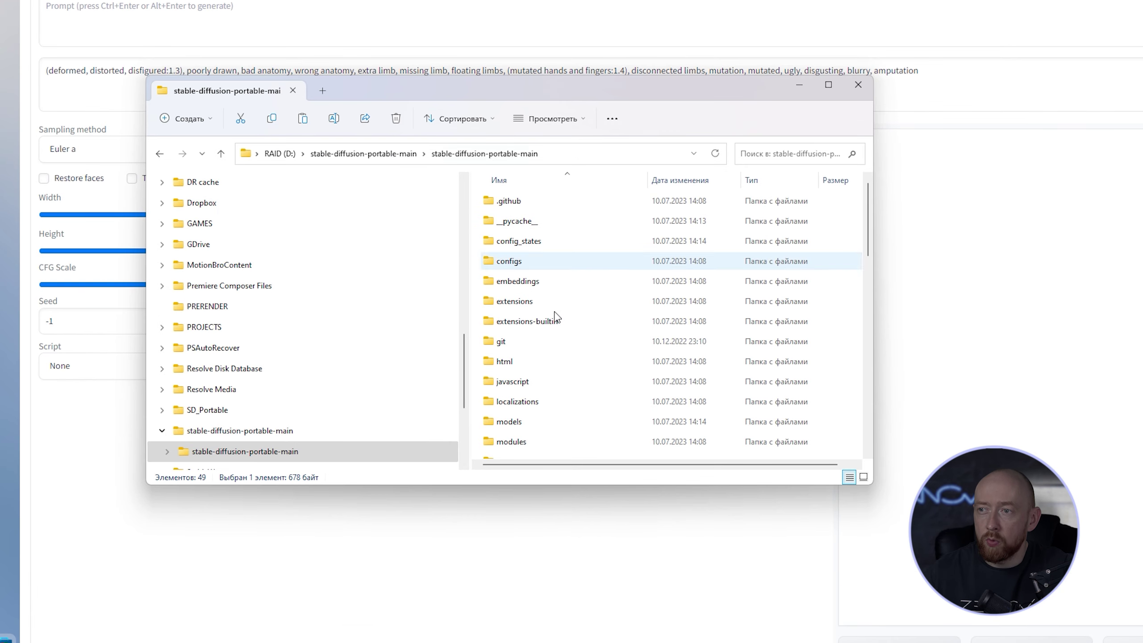
# Open the models\Stable-diffusion folder of the portable installation and move its window aside to uncover the web interface
pyautogui.doubleClick(575, 423)
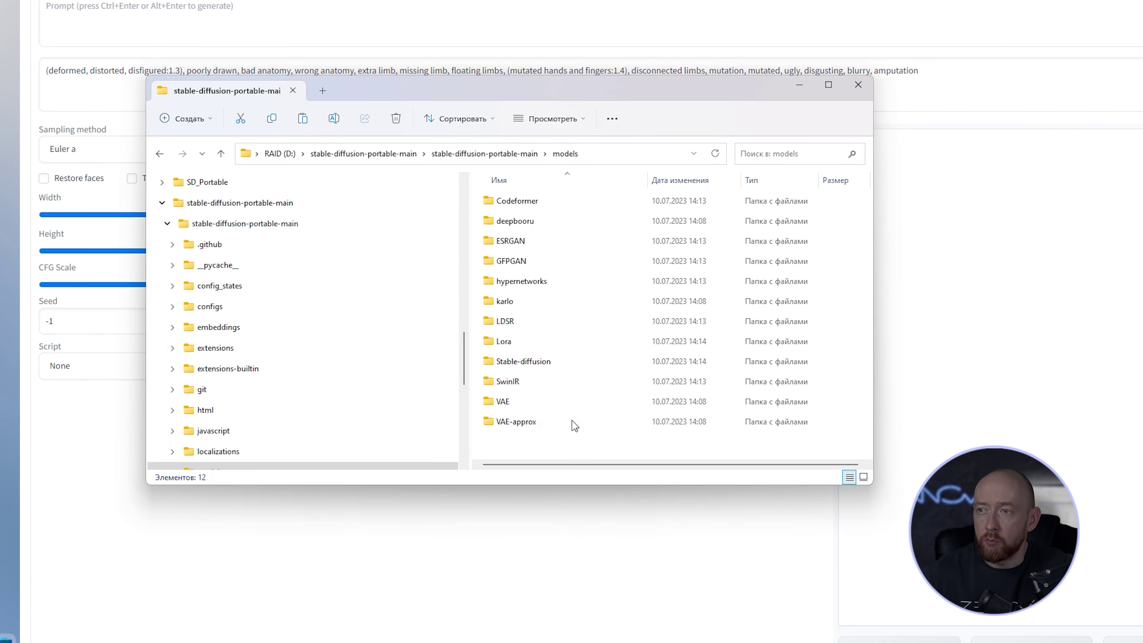
pyautogui.click(559, 364)
pyautogui.doubleClick(559, 364)
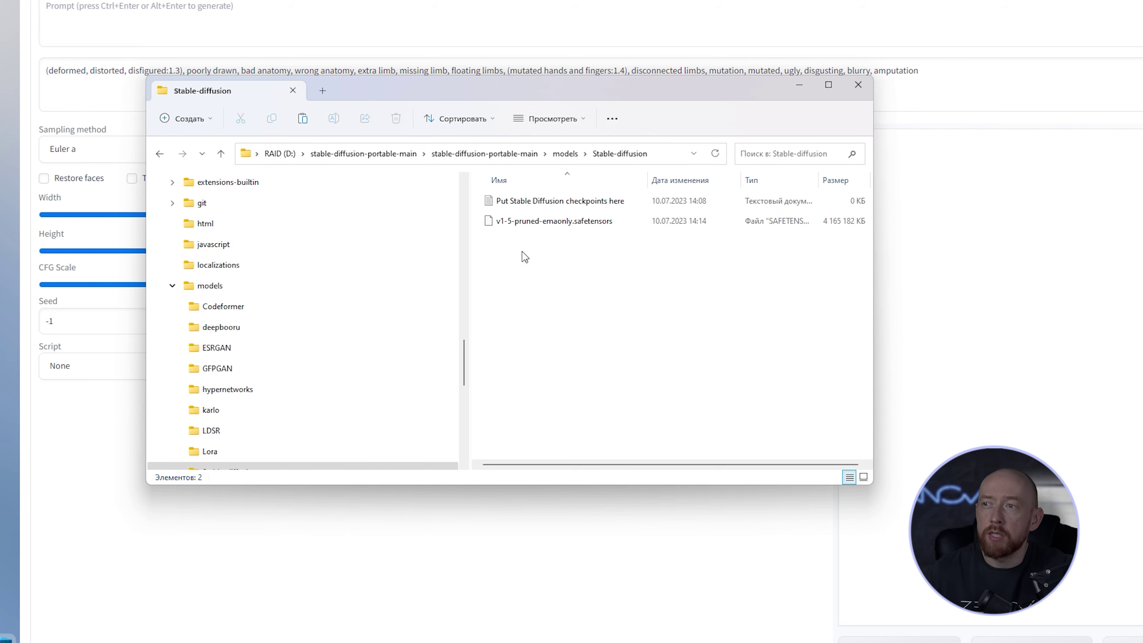
pyautogui.moveTo(449, 171); pyautogui.dragTo(806, 238)
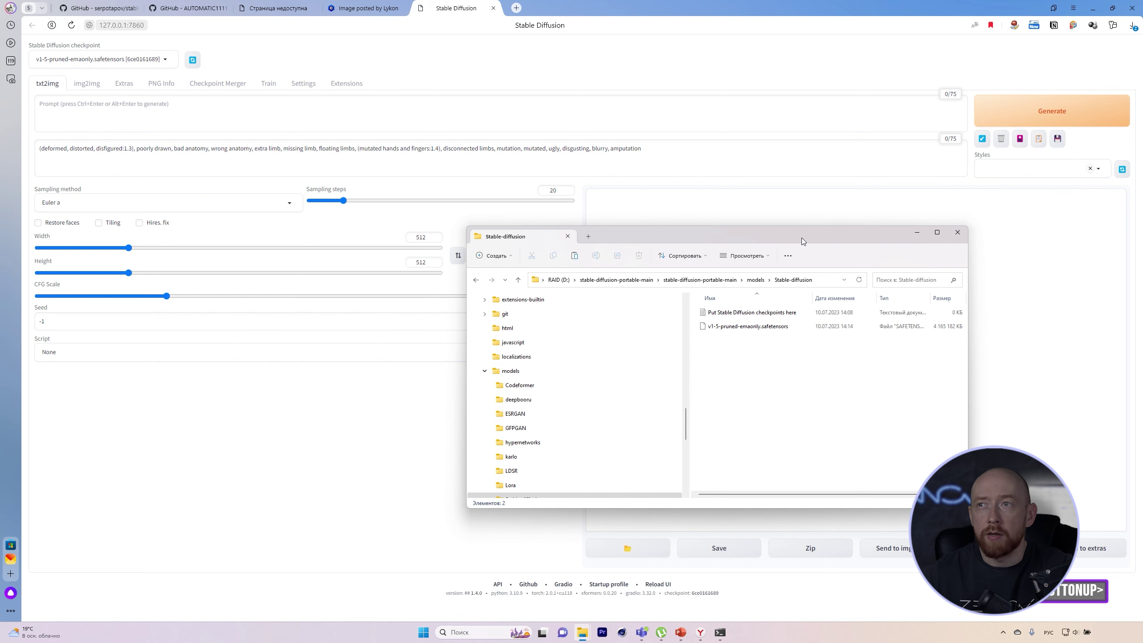
# Switch to the Civitai page and close the enlarged DreamShaper image
pyautogui.click(364, 7)
pyautogui.press('Escape')
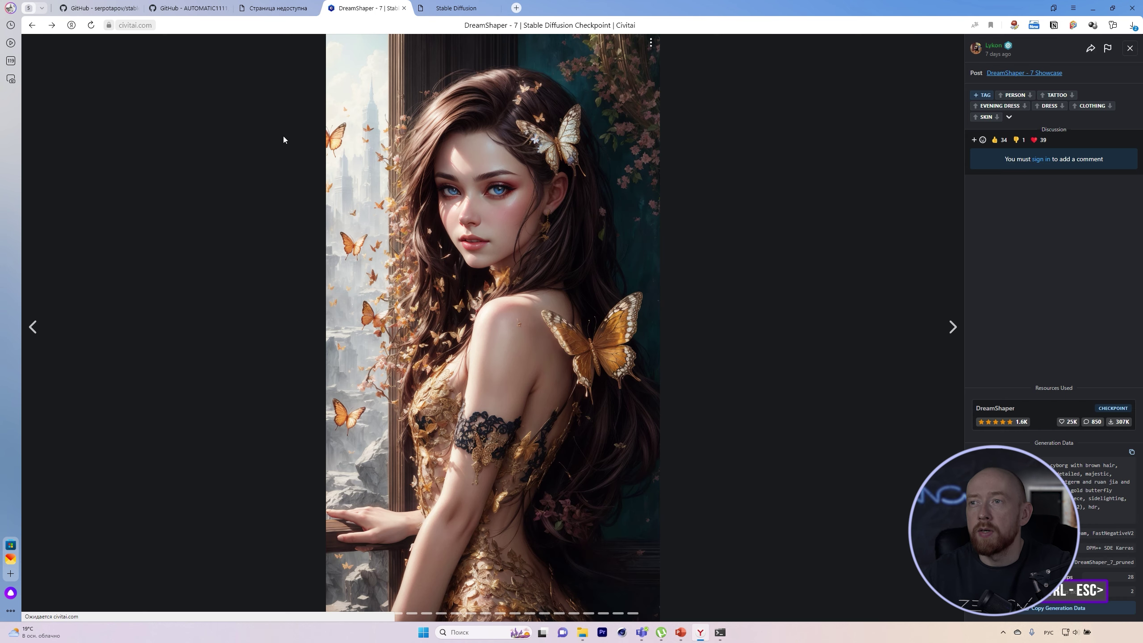
# Search Civitai for "delibera" and open the deliberate_v2 tag results
pyautogui.click(381, 56)
pyautogui.write('вудшукф')
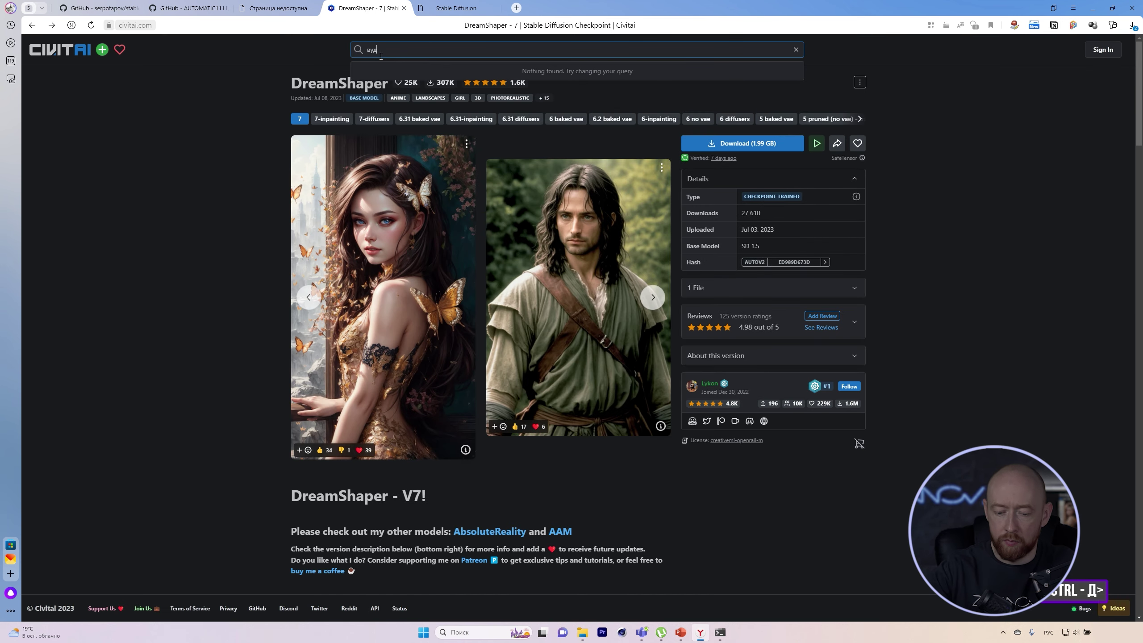
pyautogui.hotkey('ctrl', 'a')
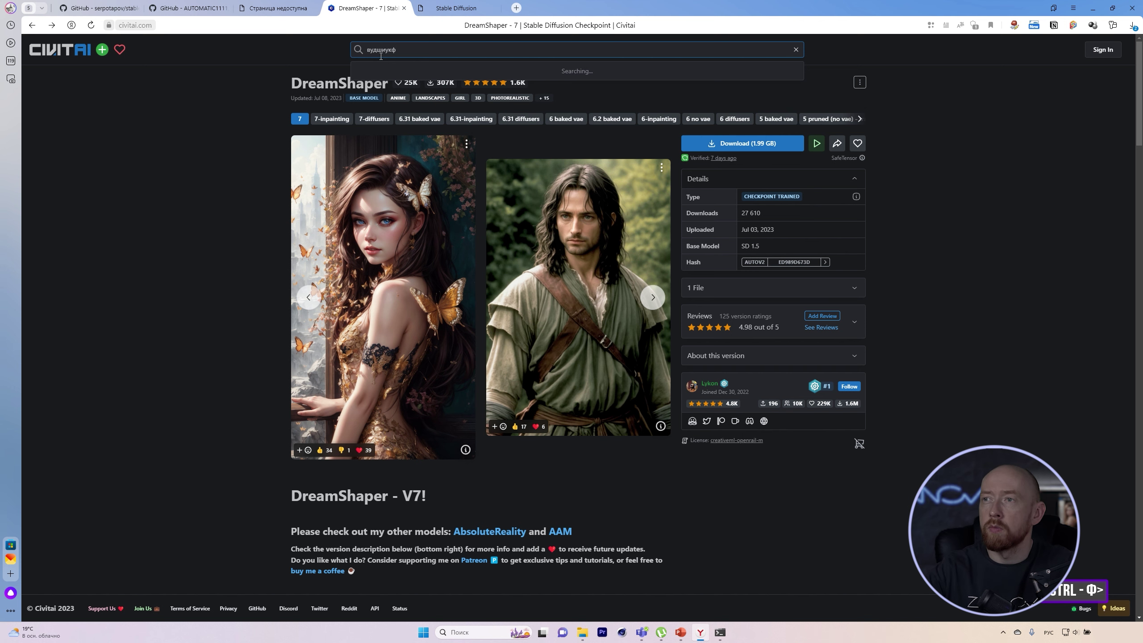
pyautogui.hotkey('ctrl', 'space')
pyautogui.press('BackSpace')
pyautogui.press('BackSpace')
pyautogui.press('BackSpace')
pyautogui.press('BackSpace')
pyautogui.press('BackSpace')
pyautogui.write('delibera')
pyautogui.press('Down')
pyautogui.press('Down')
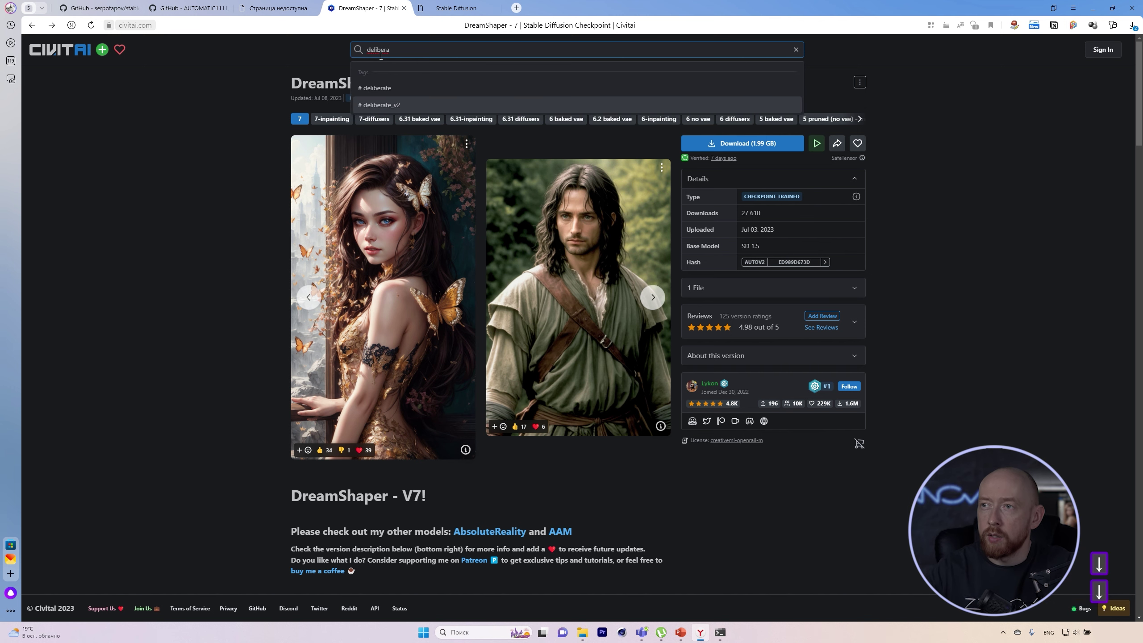
pyautogui.press('Return')
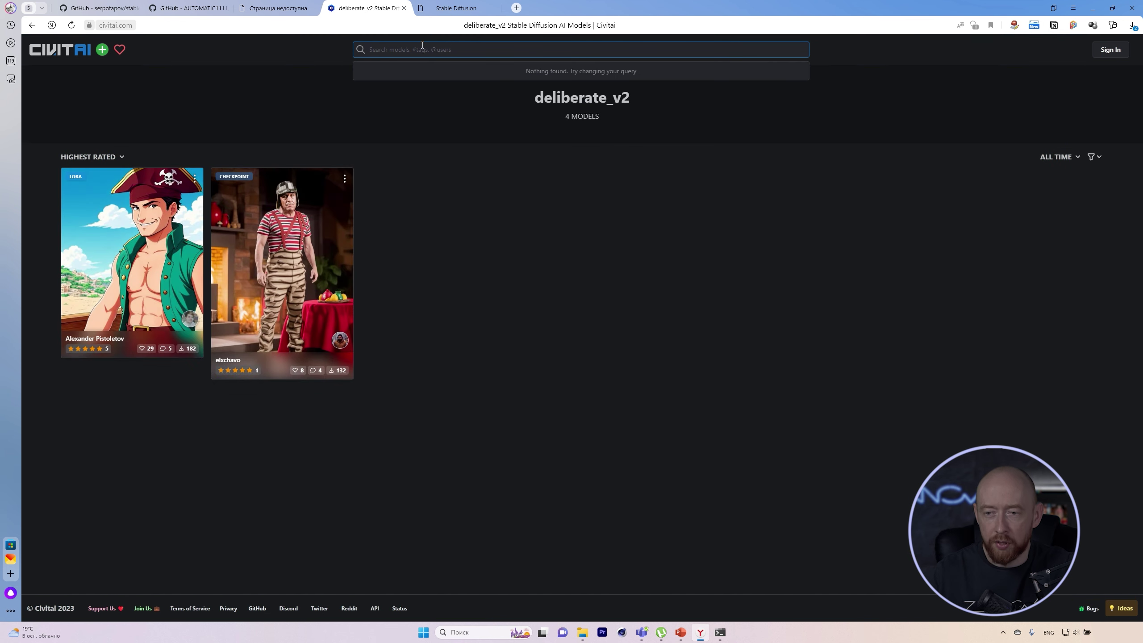
# Search Civitai for "de", open the Deliberate model page and enlarge its metal kitten image
pyautogui.write('de')
pyautogui.press('Down')
pyautogui.press('Down')
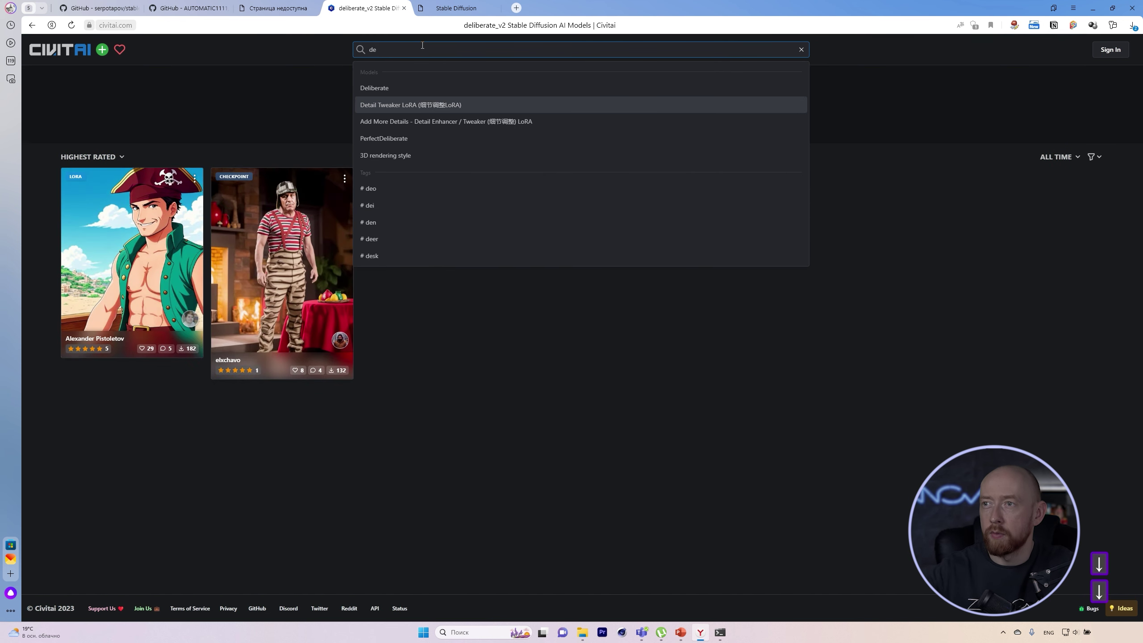
pyautogui.press('Up')
pyautogui.press('Return')
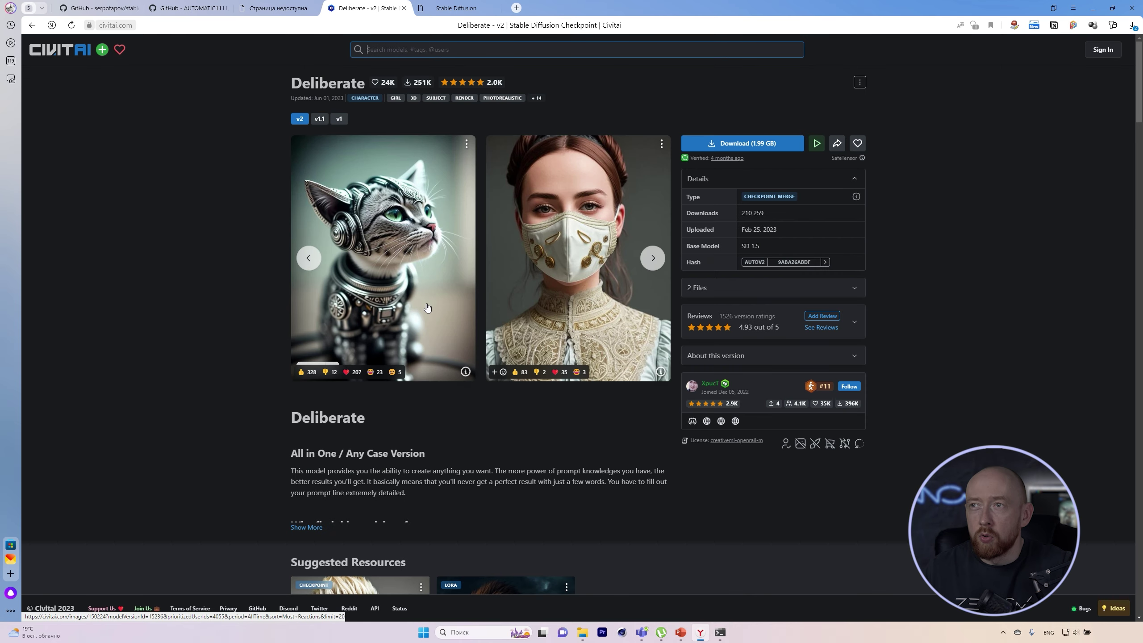
pyautogui.click(433, 371)
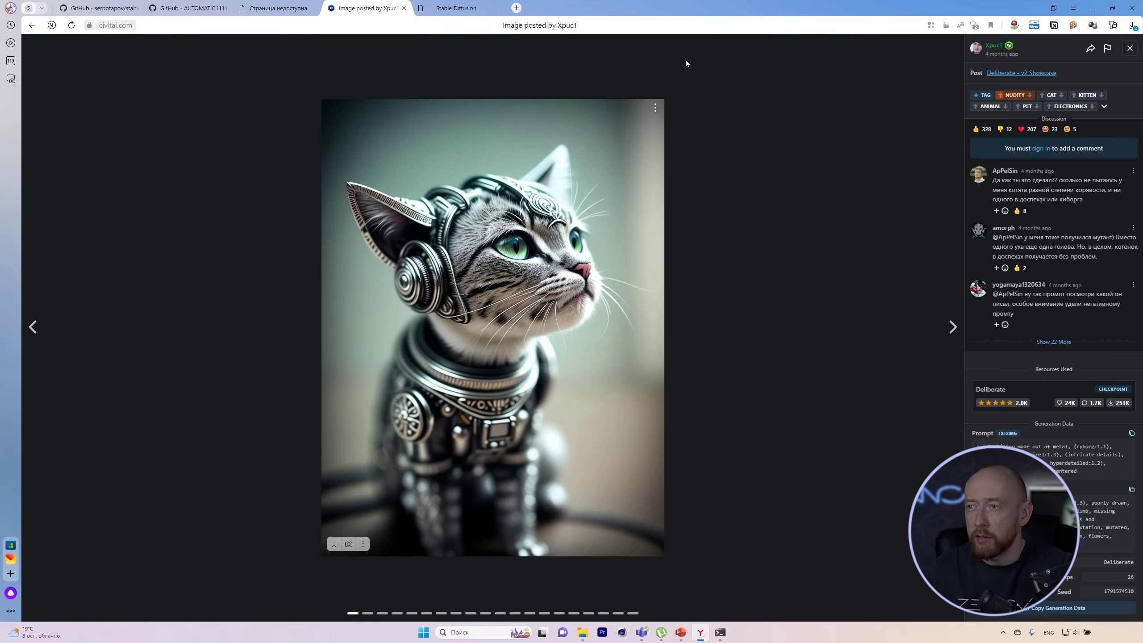
# Switch to the File Explorer window on RAID (D:) and copy Deliberate.safetensors from SD_Portable\models\Stable-diffusion
pyautogui.moveTo(584, 634)
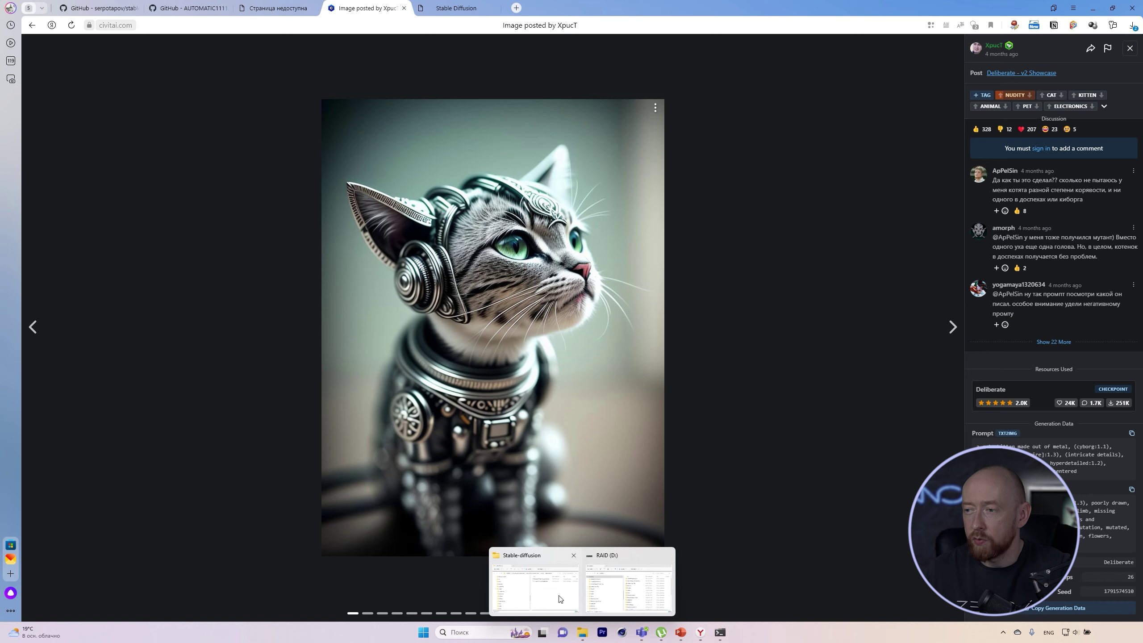
pyautogui.click(635, 568)
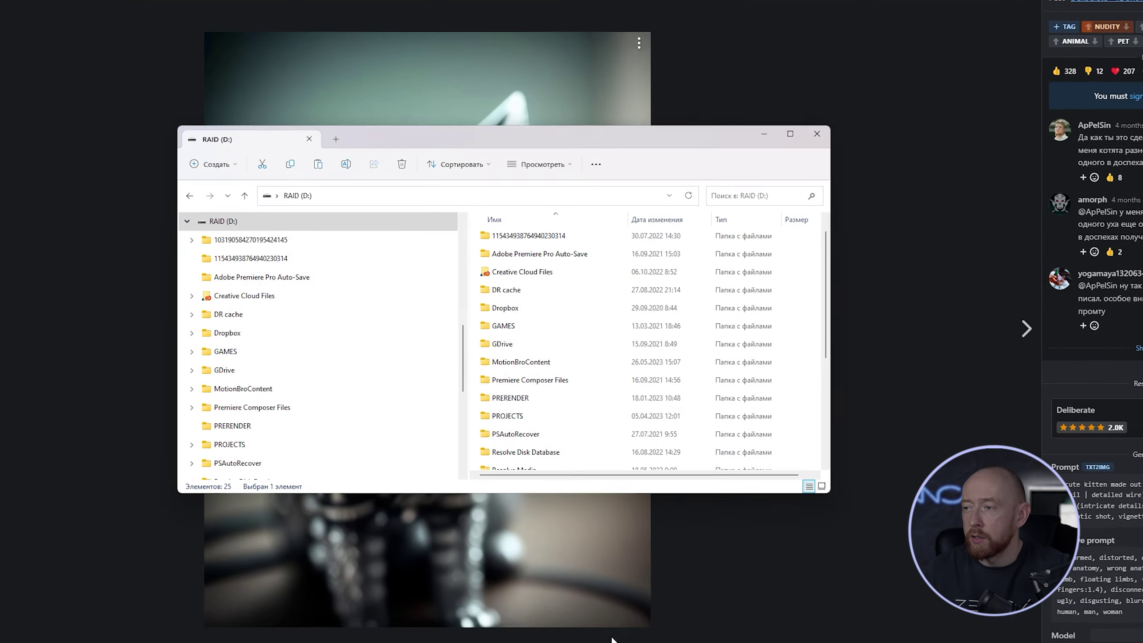
pyautogui.scroll(-3, 560, 414)
pyautogui.click(533, 339)
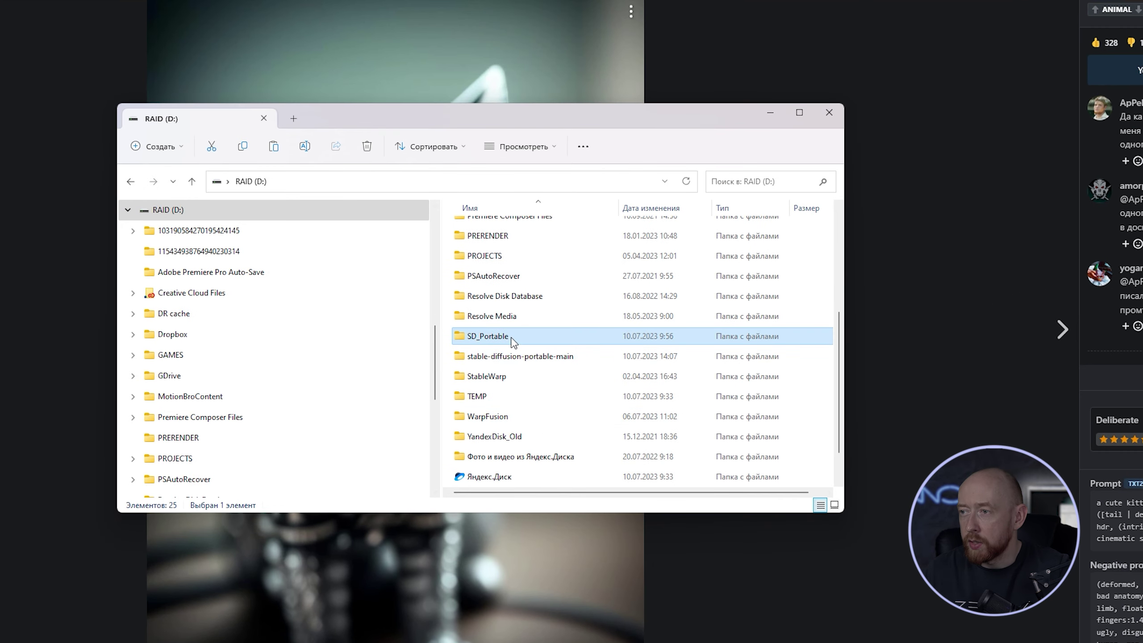
pyautogui.doubleClick(513, 341)
pyautogui.scroll(-3, 525, 398)
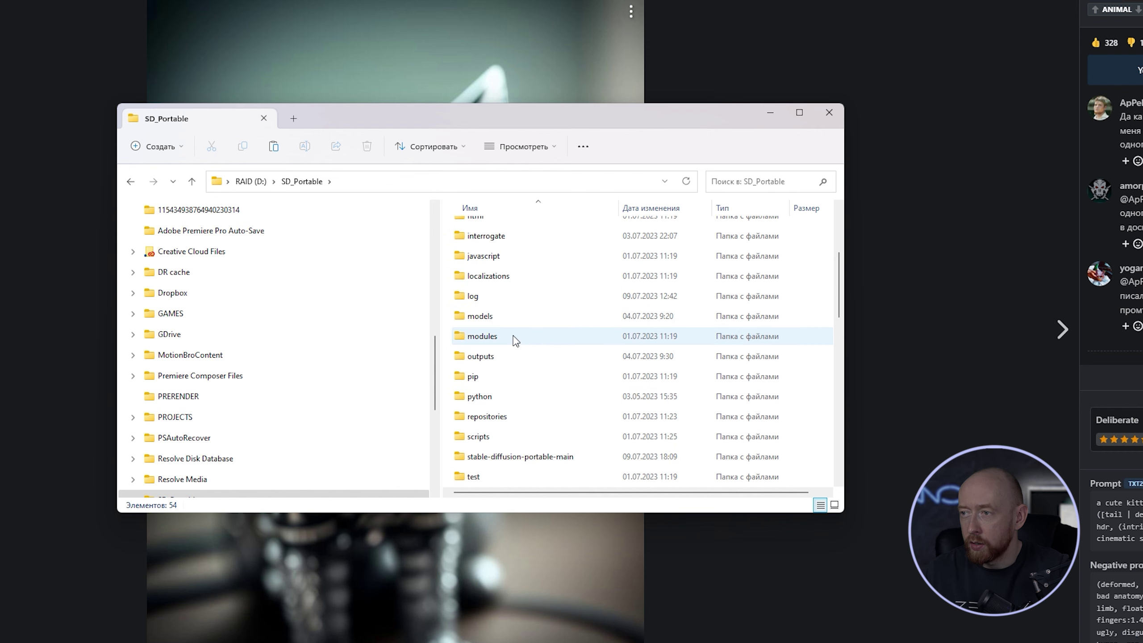
pyautogui.doubleClick(510, 318)
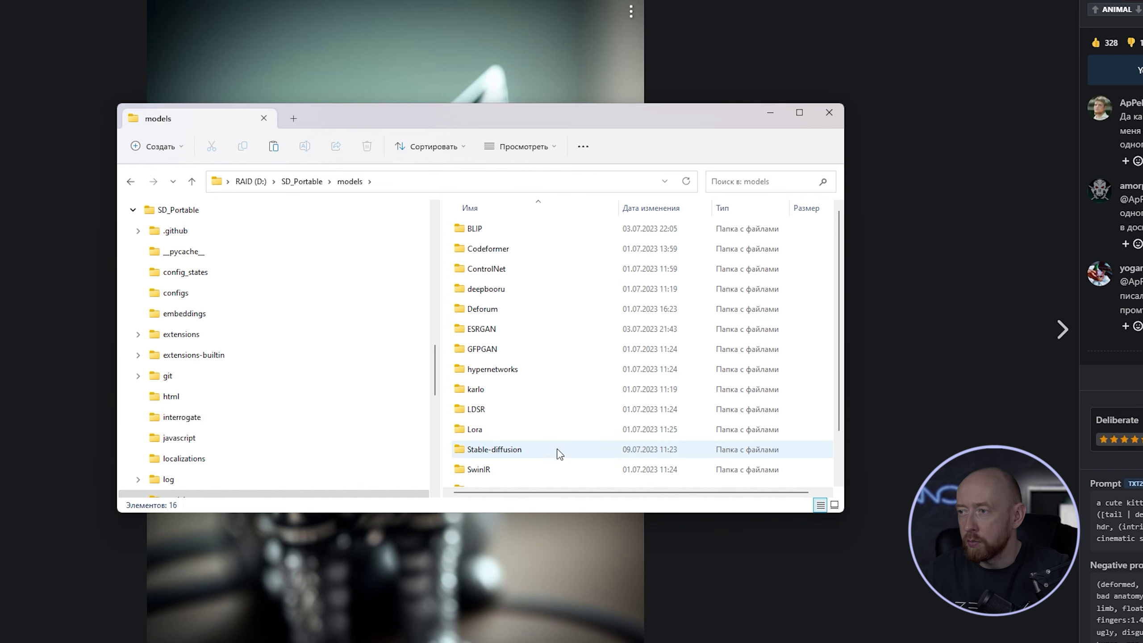
pyautogui.doubleClick(559, 452)
pyautogui.click(538, 229)
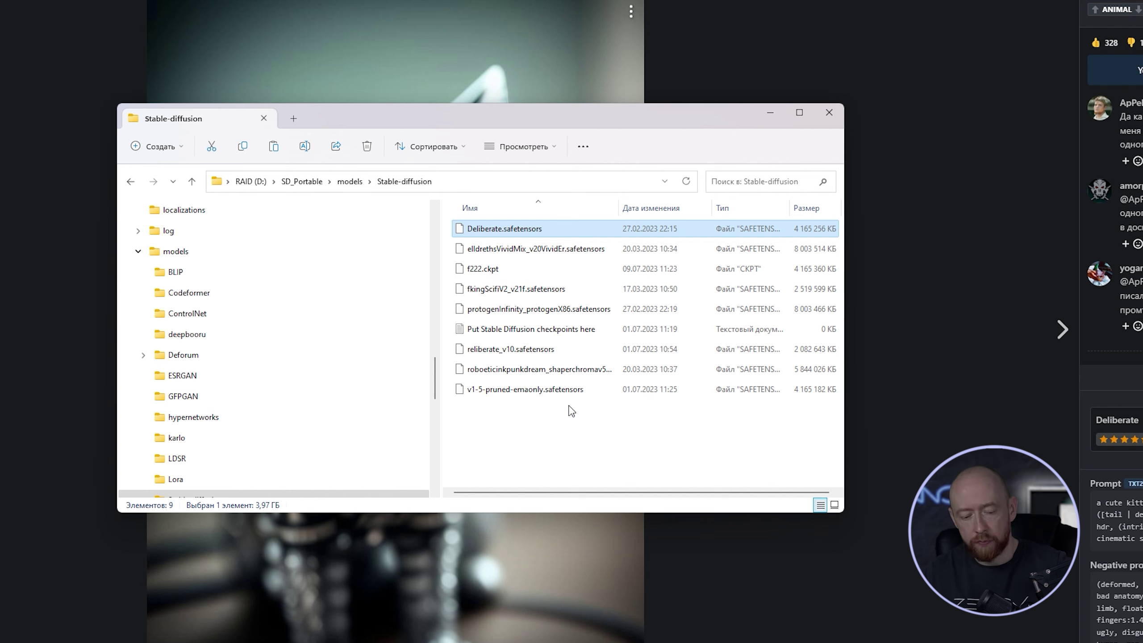
# Paste Deliberate.safetensors into D:\stable-diffusion-portable-main\stable-diffusion-portable-main\models\Stable-diffusion
pyautogui.click(250, 181)
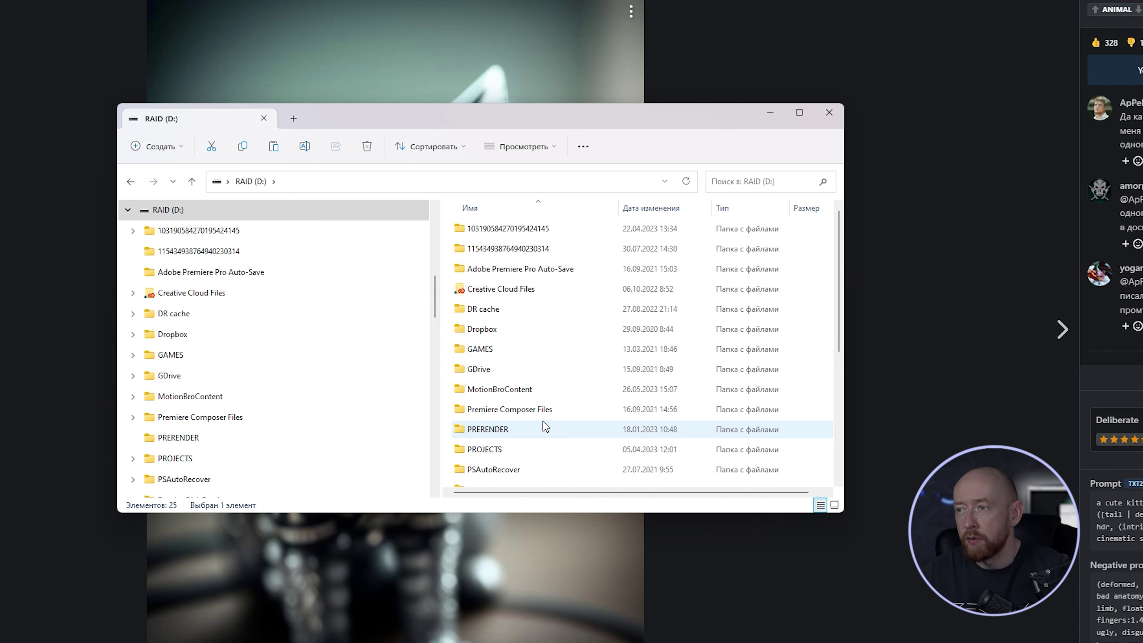
pyautogui.doubleClick(526, 321)
pyautogui.click(519, 232)
pyautogui.doubleClick(521, 238)
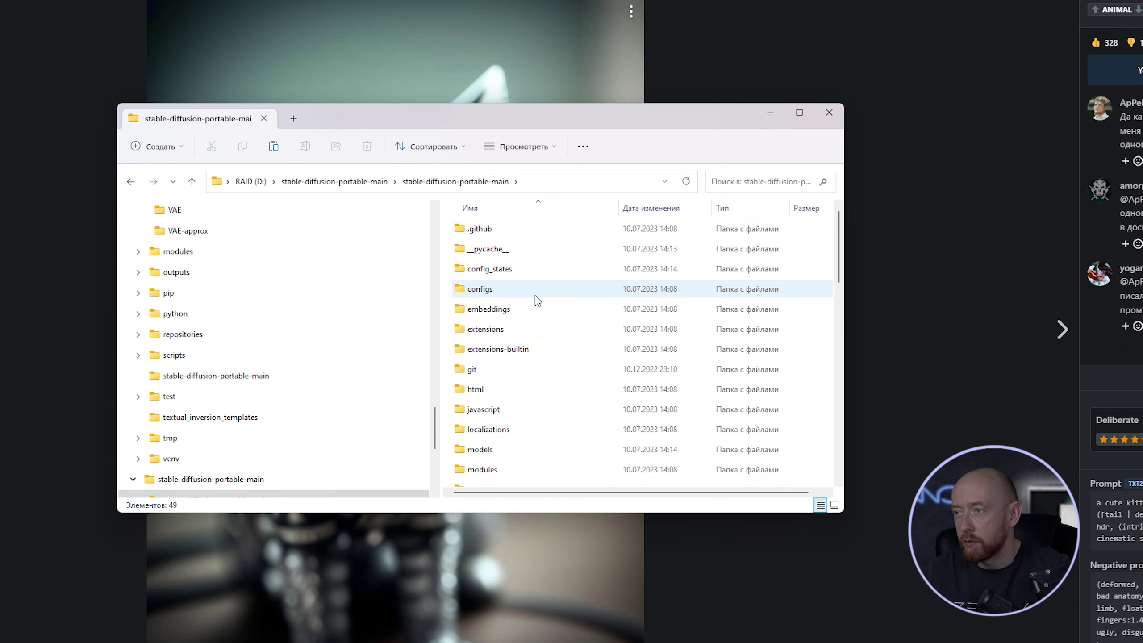
pyautogui.doubleClick(543, 450)
pyautogui.doubleClick(522, 394)
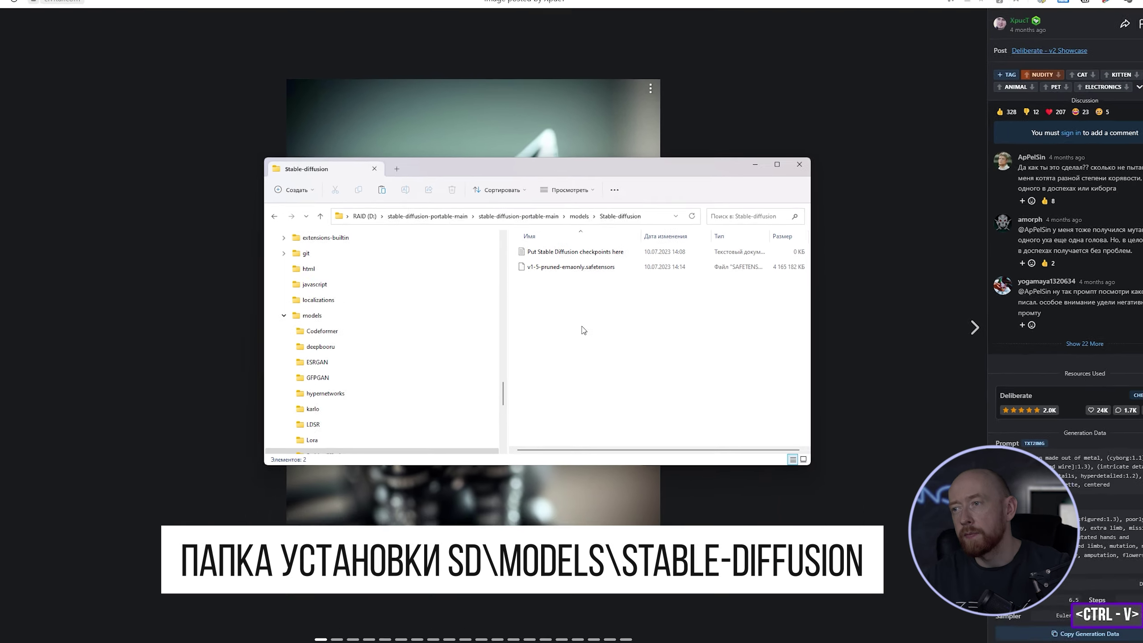
pyautogui.hotkey('ctrl', 'v')
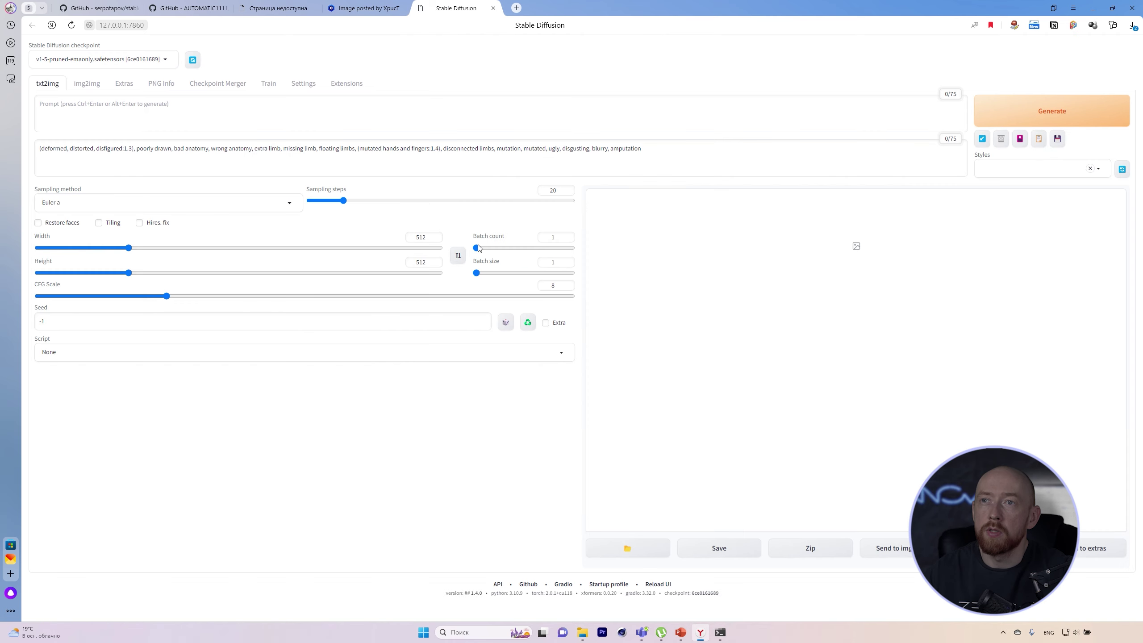
# Refresh the checkpoint list in the Stable Diffusion web interface and load Deliberate.safetensors
pyautogui.click(235, 87)
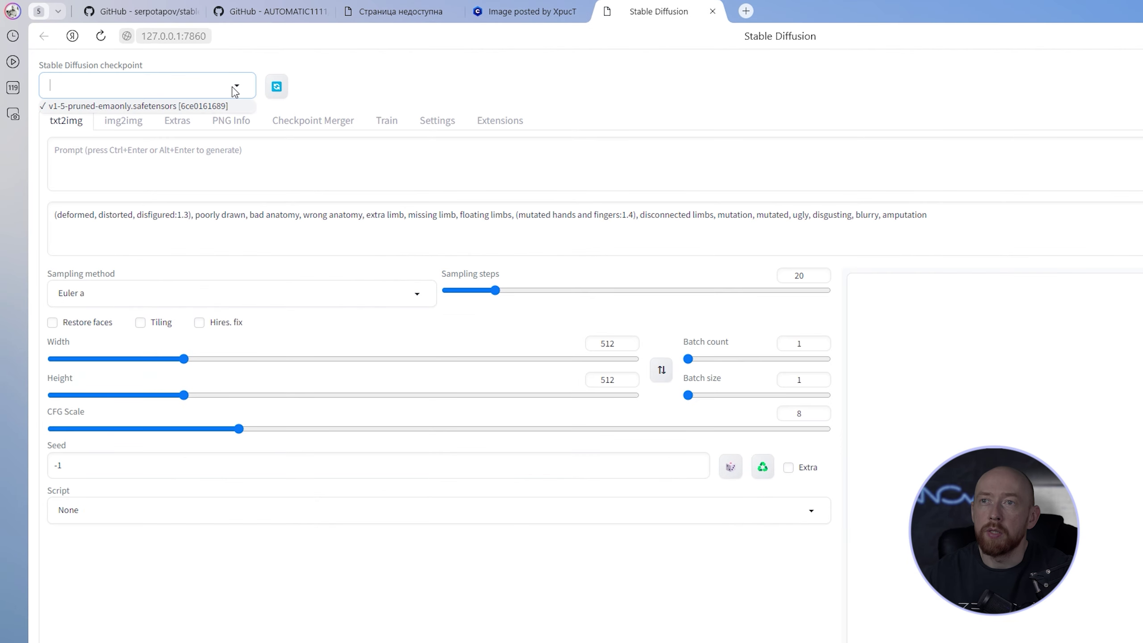
pyautogui.click(276, 86)
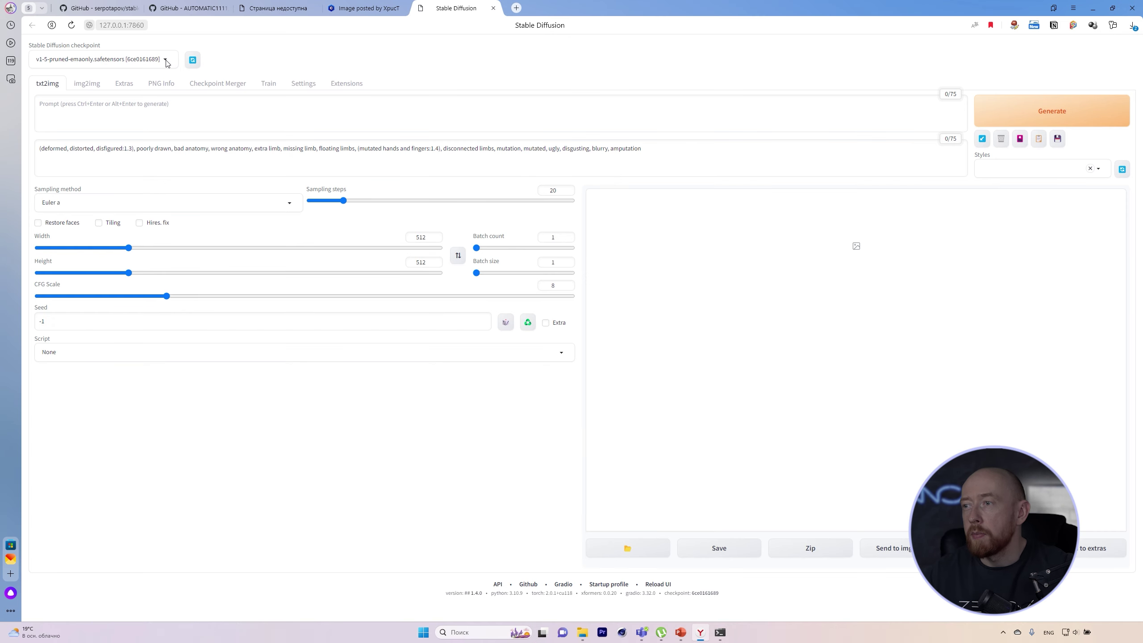
pyautogui.click(166, 63)
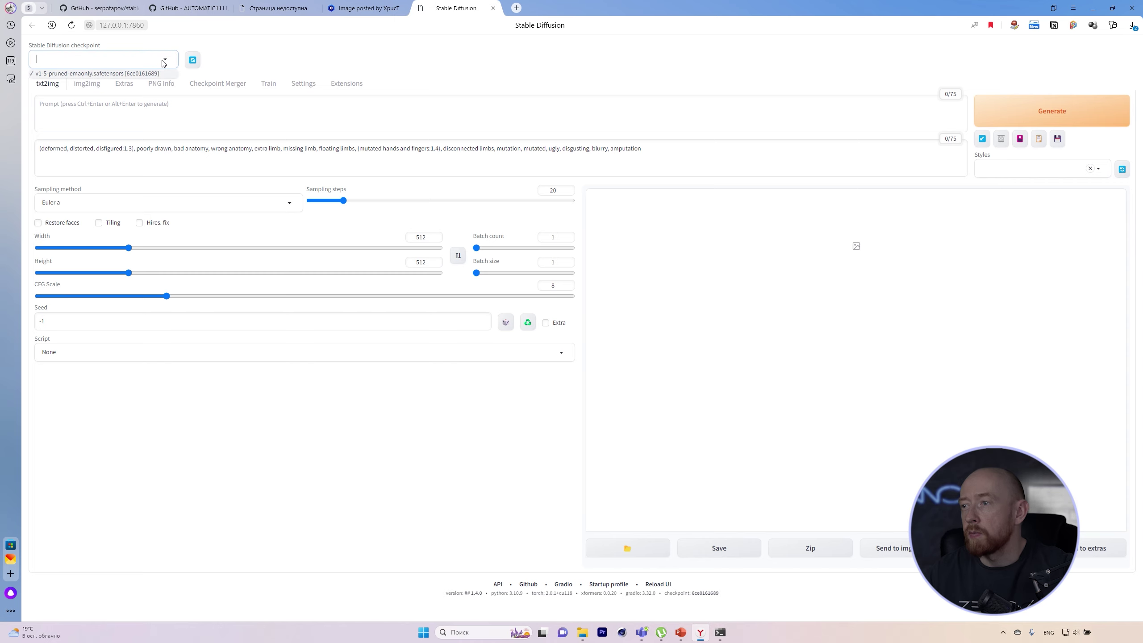
pyautogui.click(191, 59)
pyautogui.click(167, 61)
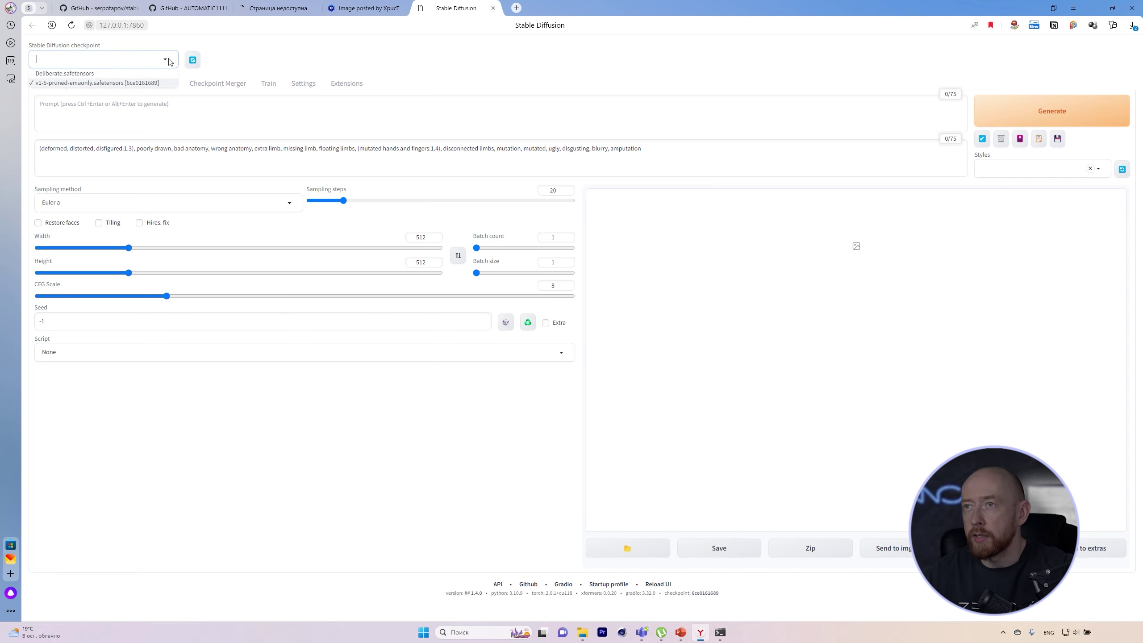
pyautogui.click(135, 73)
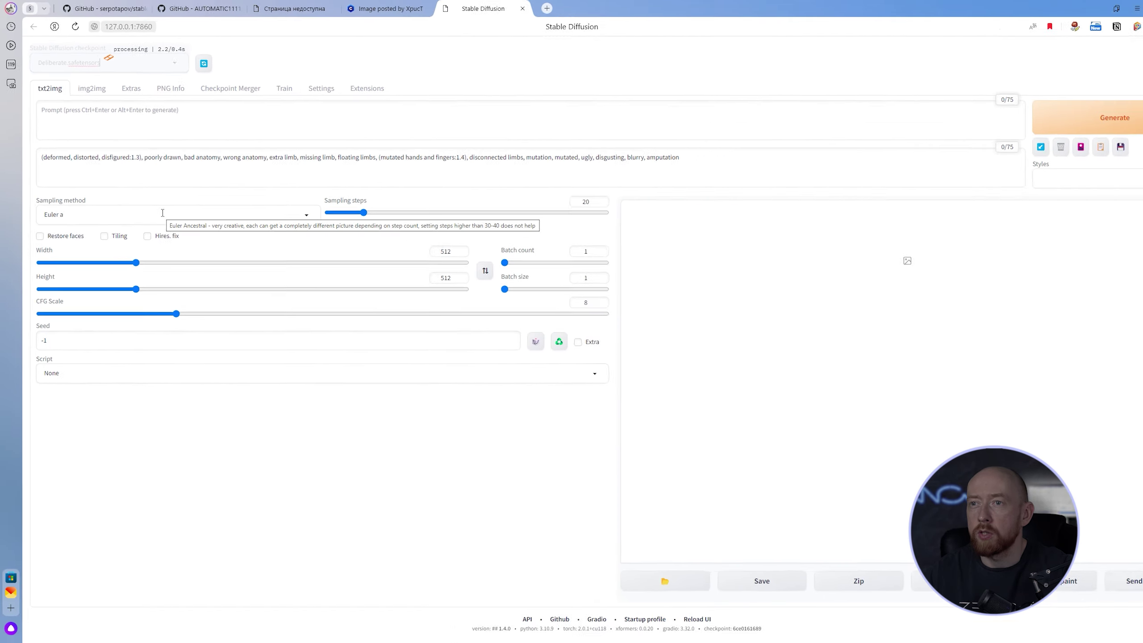
# Separate the Civitai kitten image page into its own browser window and maximize it
pyautogui.hotkey('alt', 'Tab')
pyautogui.hotkey('alt', 'Tab')
pyautogui.hotkey('alt', 'Tab')
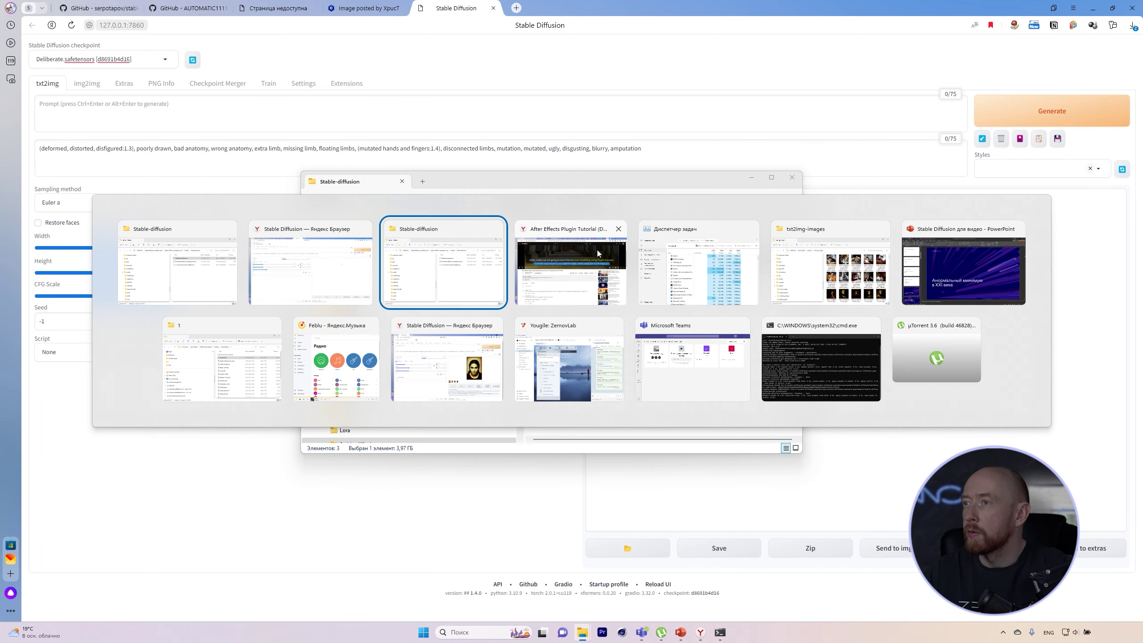
pyautogui.click(359, 7)
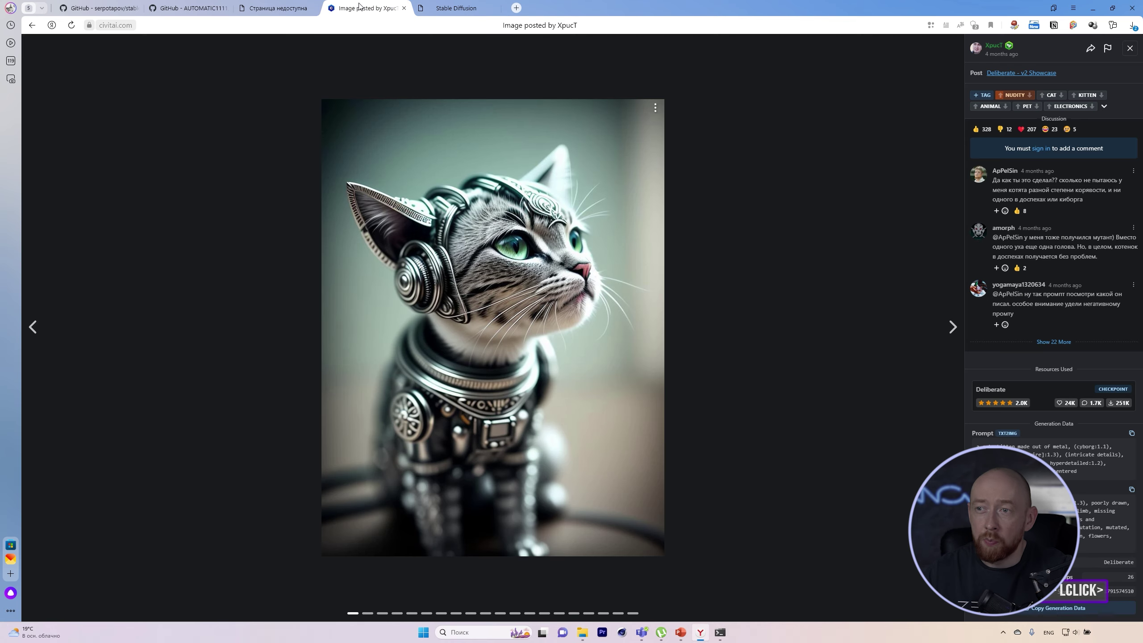
pyautogui.moveTo(359, 7); pyautogui.dragTo(234, 221)
pyautogui.doubleClick(232, 227)
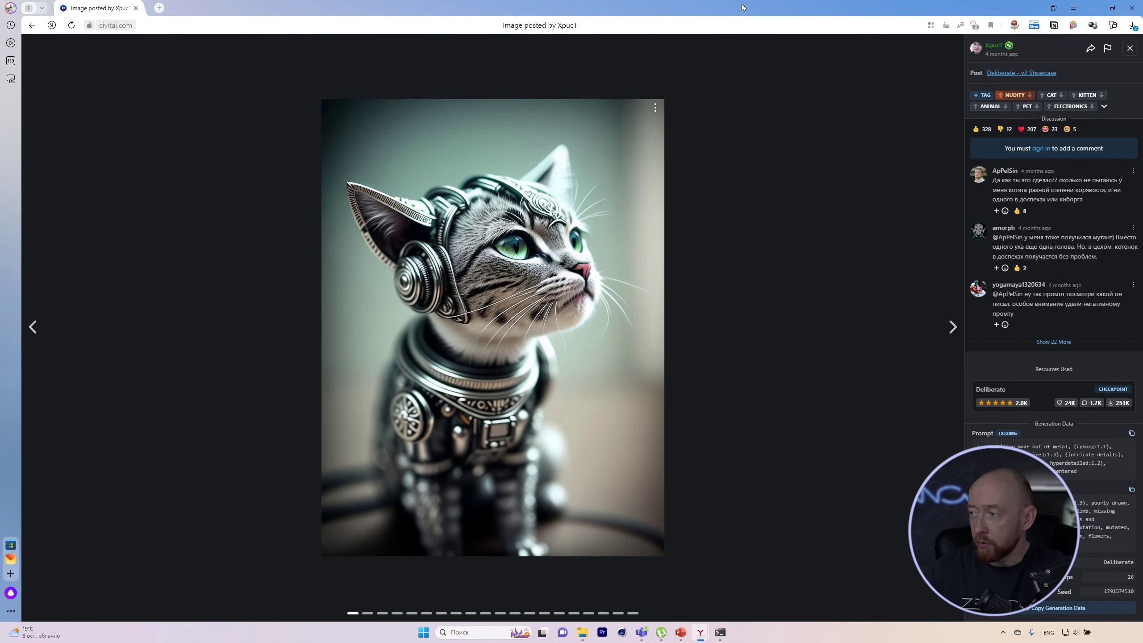
pyautogui.press('super+Down')
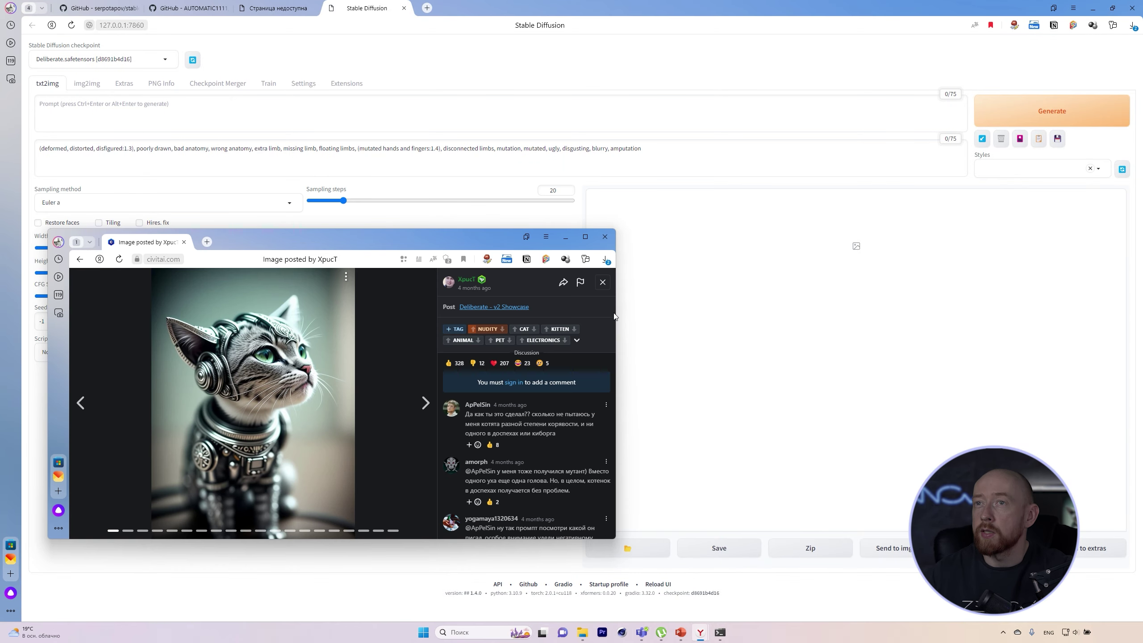
pyautogui.moveTo(616, 316); pyautogui.dragTo(480, 315)
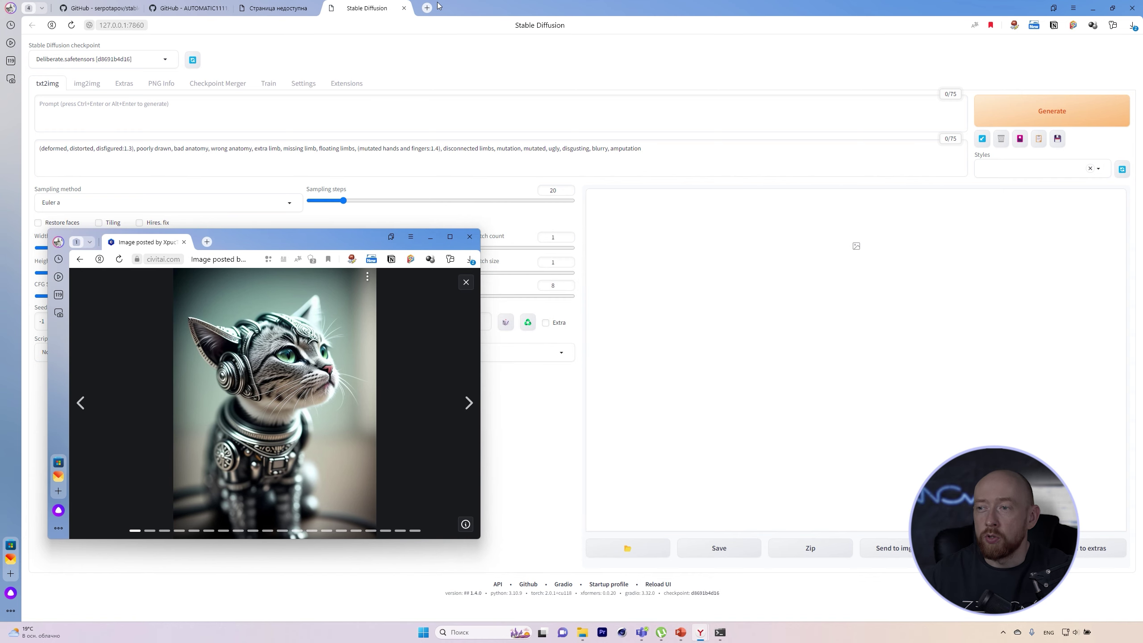
pyautogui.click(449, 236)
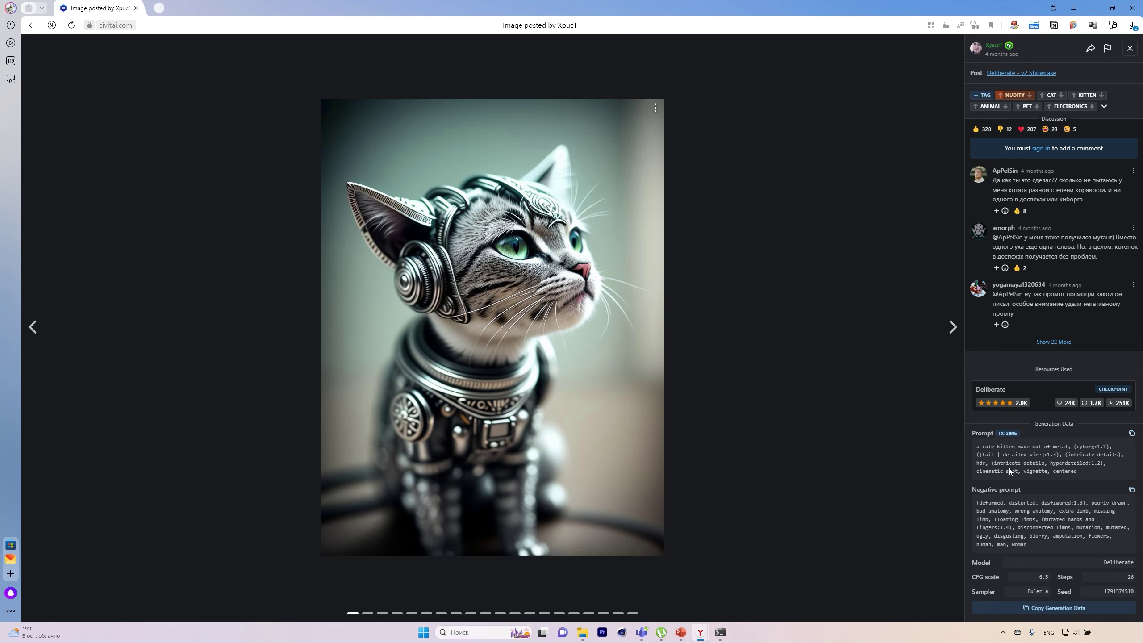
pyautogui.moveTo(458, 8); pyautogui.dragTo(459, 201)
pyautogui.doubleClick(458, 201)
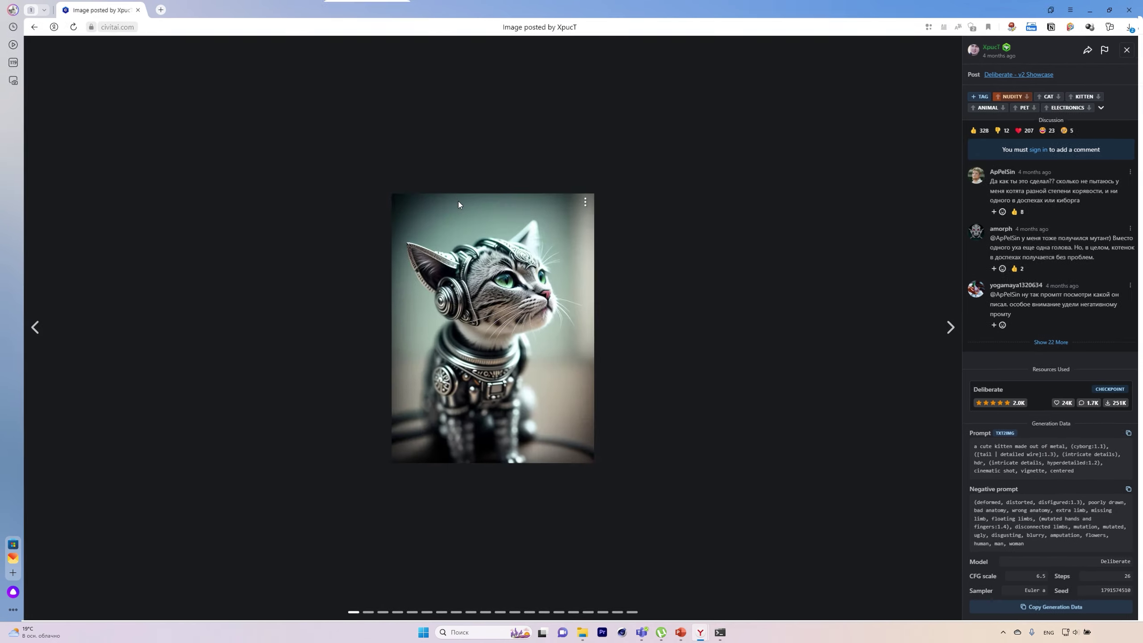
# Copy the kitten image's positive prompt, starting "a cute kitten made out of metal, (cyborg:1.1)", into the txt2img prompt in the Stable Diffusion window
pyautogui.moveTo(1077, 472); pyautogui.dragTo(965, 442)
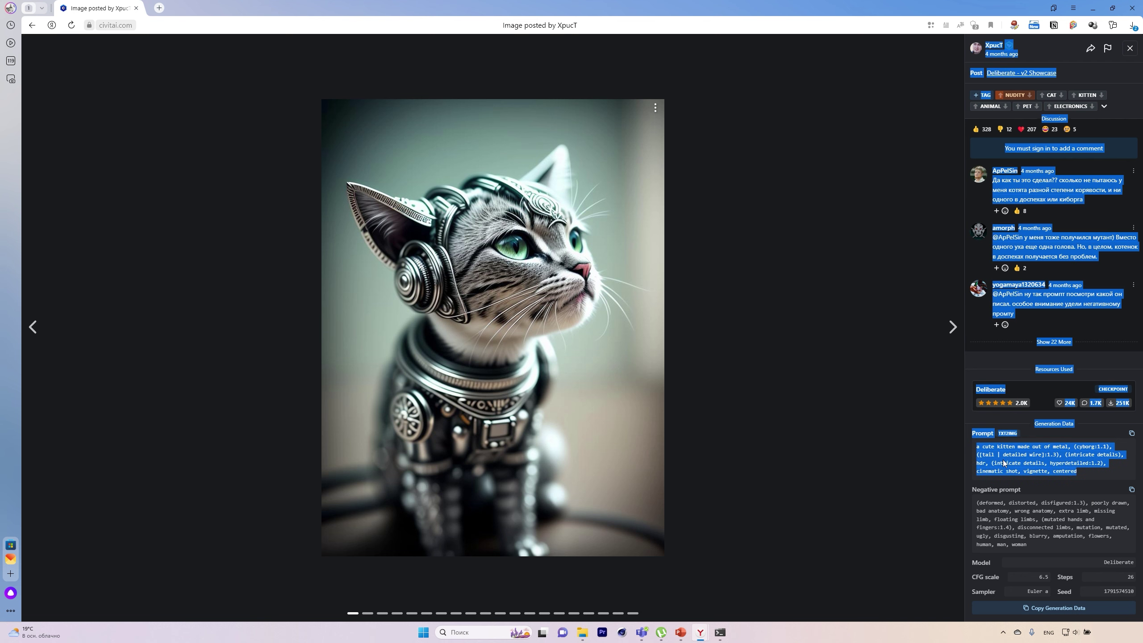
pyautogui.click(1083, 464)
pyautogui.hotkey('alt', 'Tab')
pyautogui.click(301, 111)
pyautogui.write('a cute kitten made out of metal, (cyborg:1.1), ([tail | detailed wire]:1.3), (intricate details), hdr, (intricate details, hyperdetailed:1.2), cinematic shot, vignette, centered')
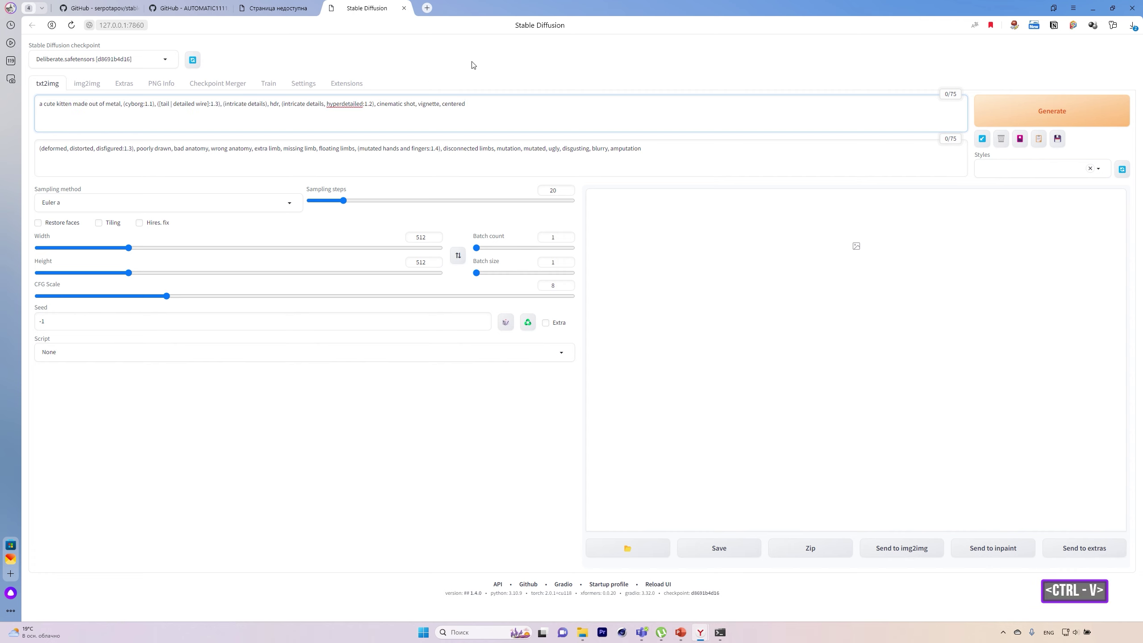
# Generate the metal kitten image at 512 by 512, and set the image height to 768
pyautogui.click(577, 89)
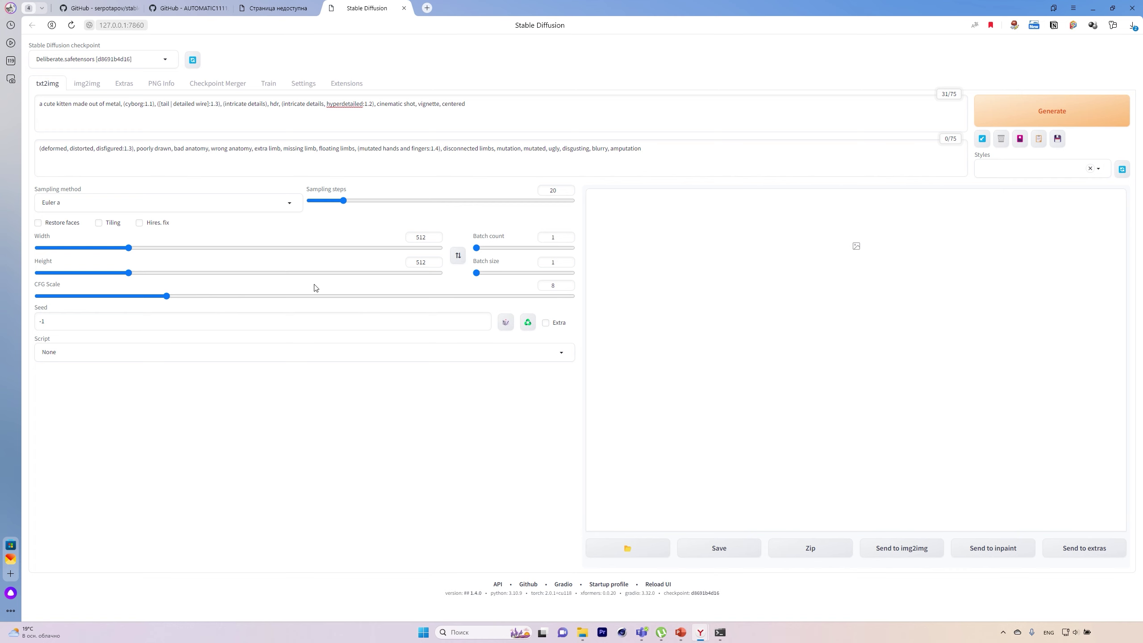
pyautogui.hotkey('ctrl', 'Return')
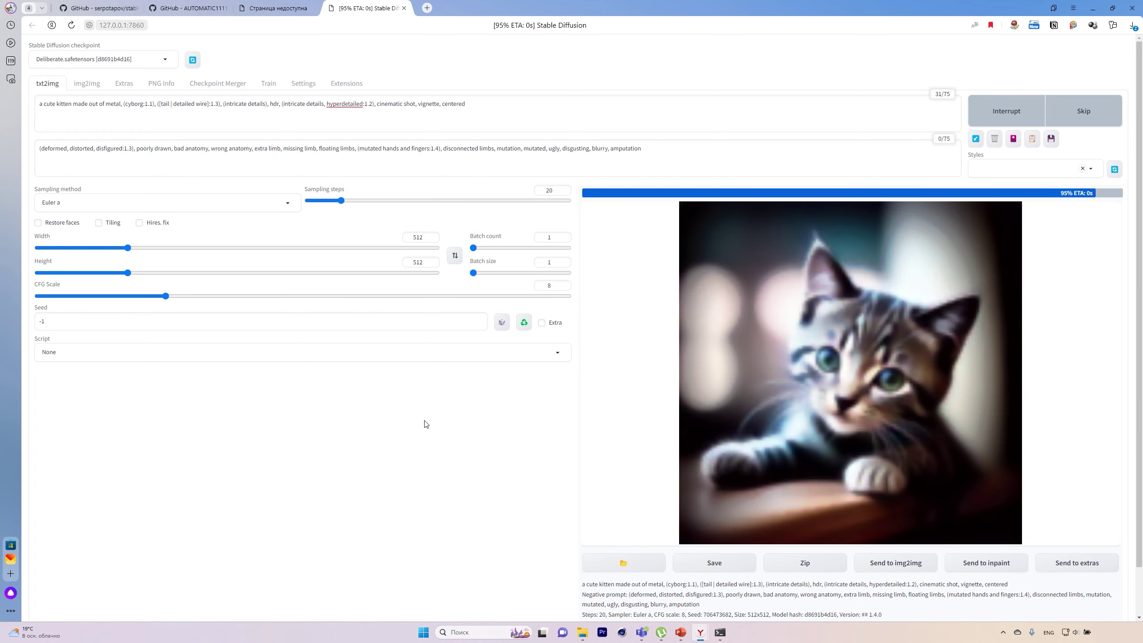
pyautogui.doubleClick(418, 262)
pyautogui.write('768')
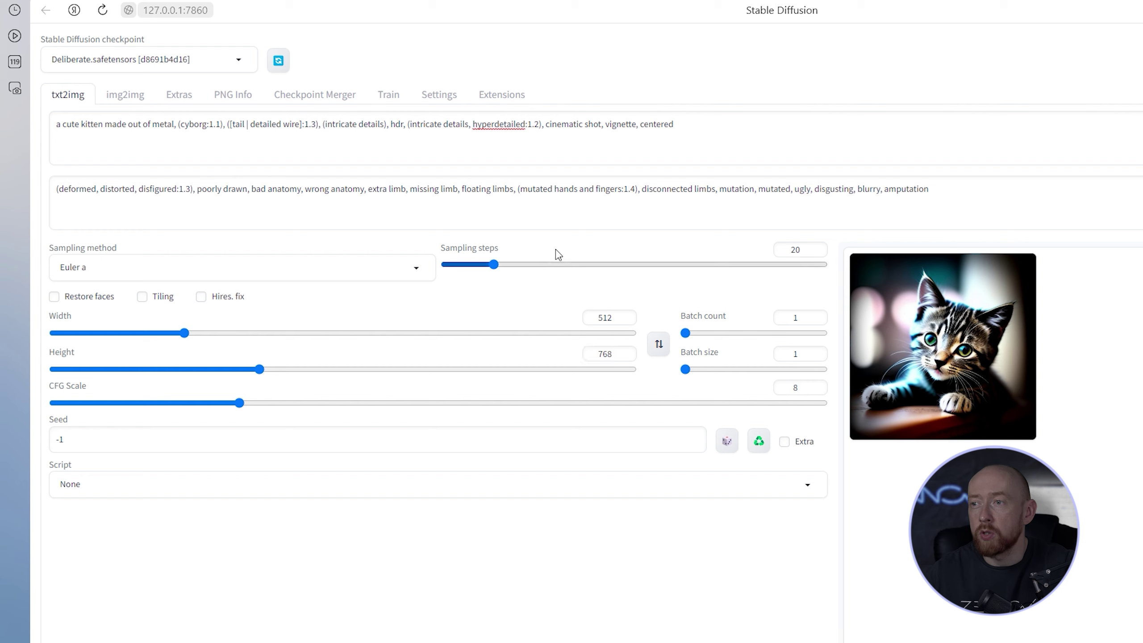
# Keep Euler a as the sampling method and generate the kitten image at 512 by 768
pyautogui.click(170, 272)
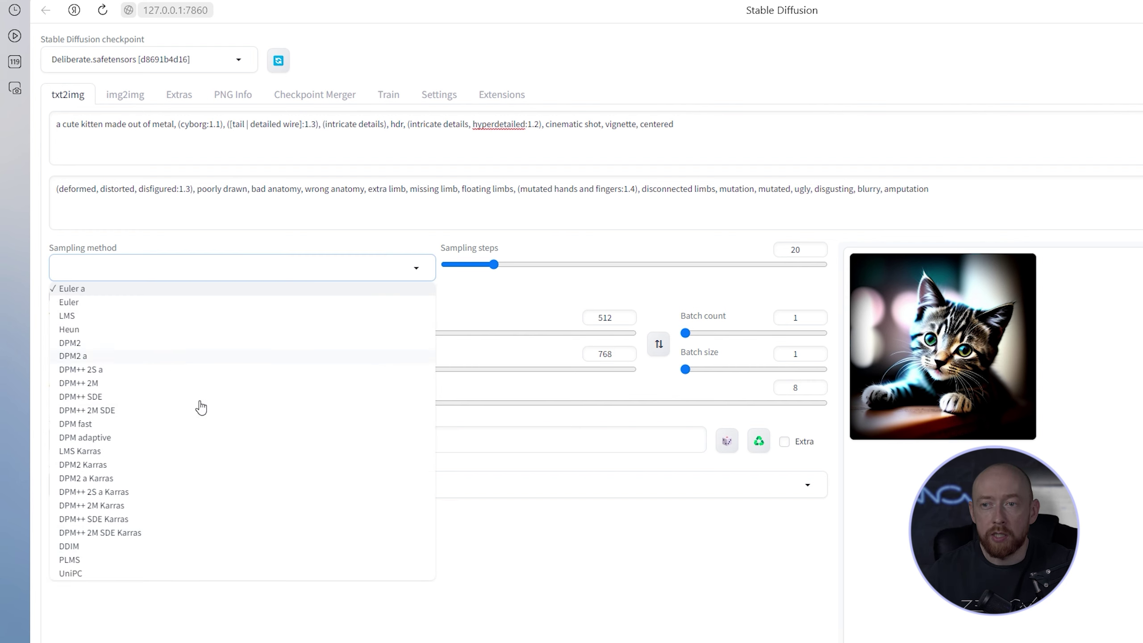
pyautogui.click(237, 288)
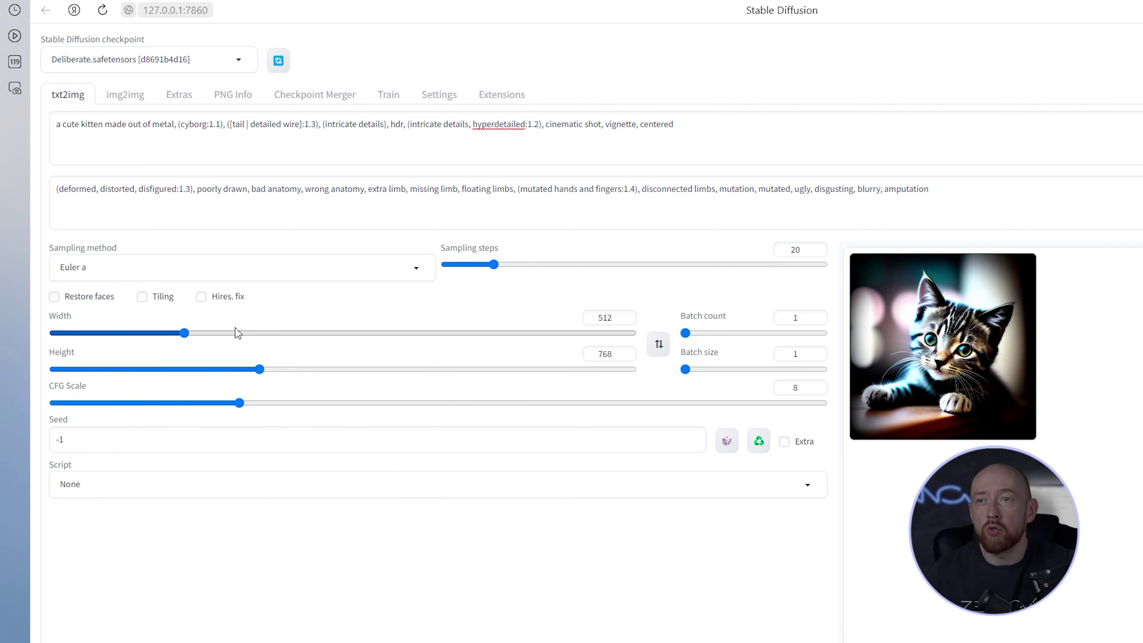
pyautogui.hotkey('ctrl', 'Return')
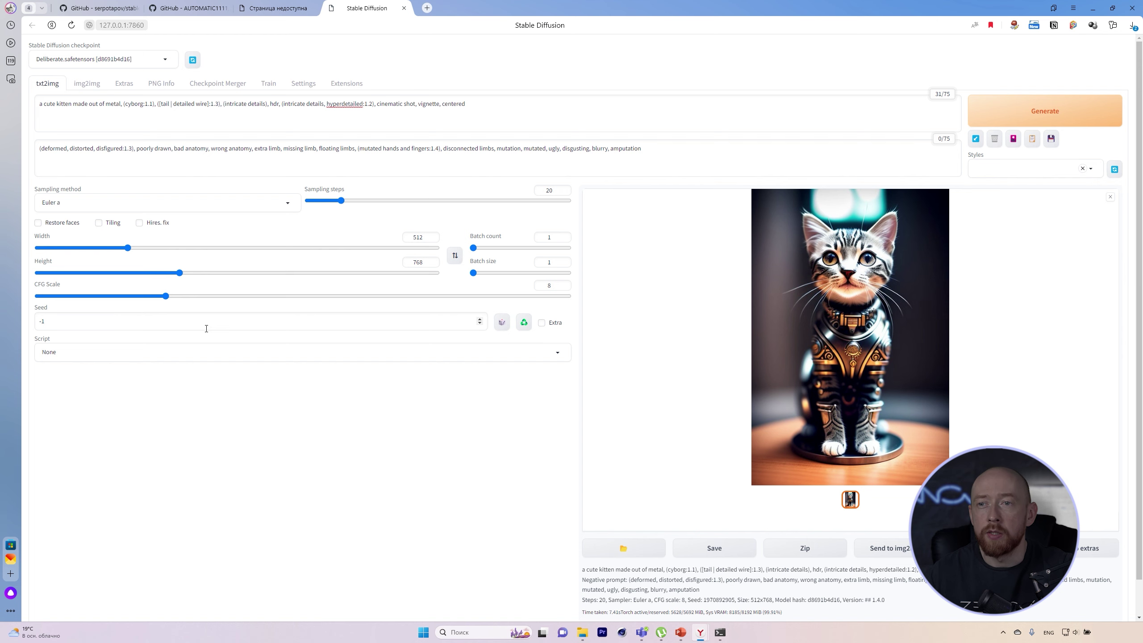
pyautogui.click(239, 323)
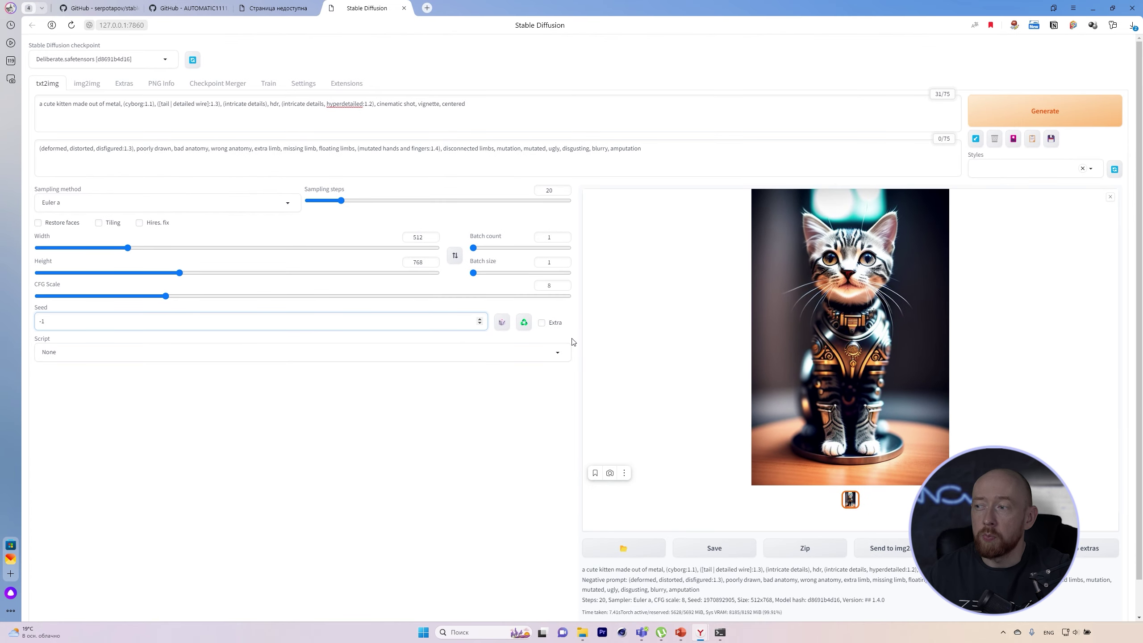
pyautogui.click(524, 323)
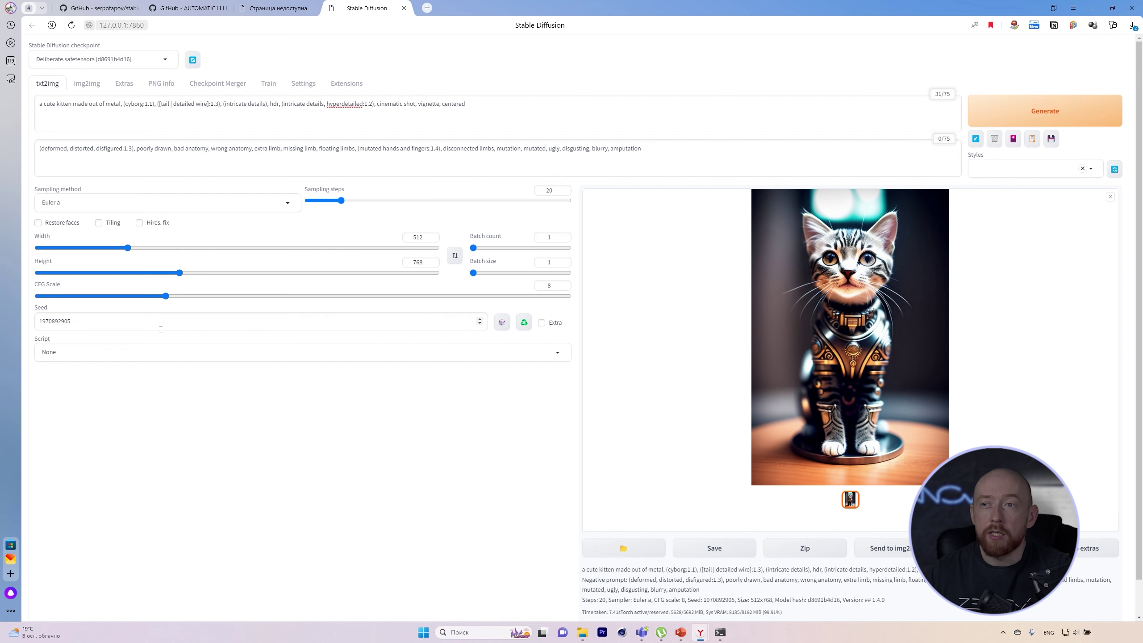
pyautogui.click(1002, 120)
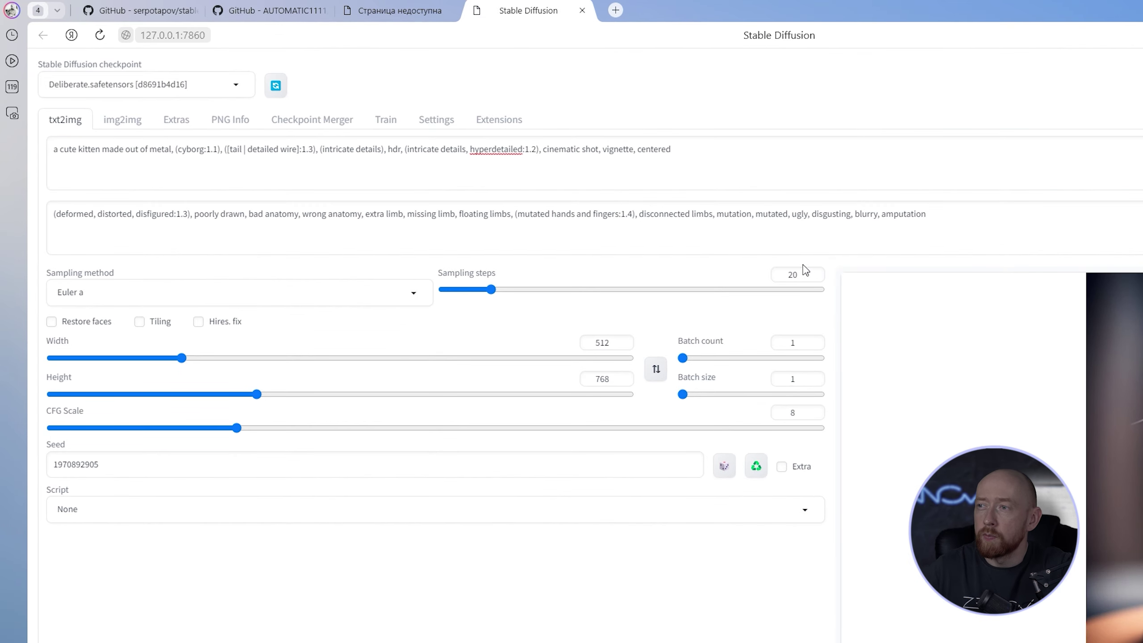
# Generate the kitten image with 1 sampling step and again with 5 sampling steps
pyautogui.doubleClick(792, 276)
pyautogui.write('1')
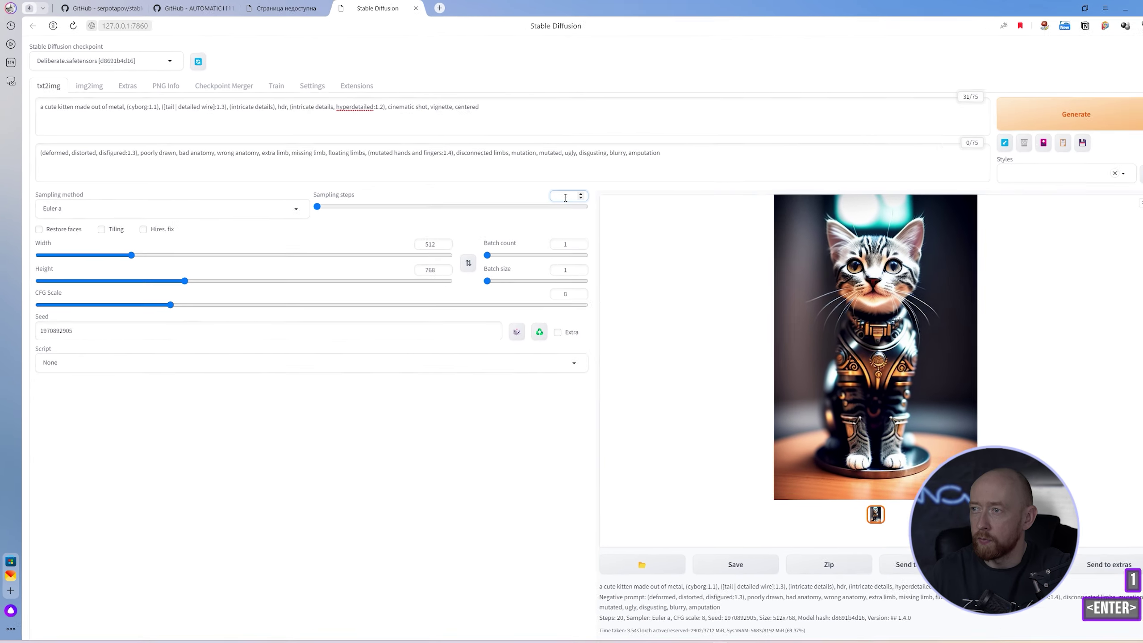
pyautogui.click(996, 109)
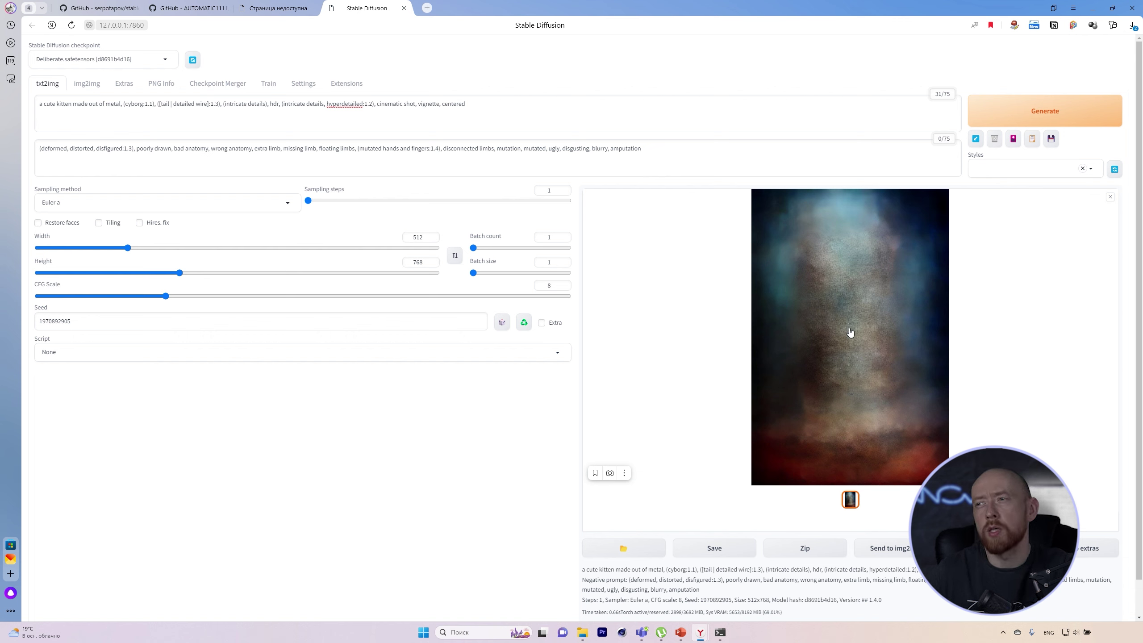
pyautogui.doubleClick(542, 190)
pyautogui.write('5')
pyautogui.hotkey('ctrl', 'Return')
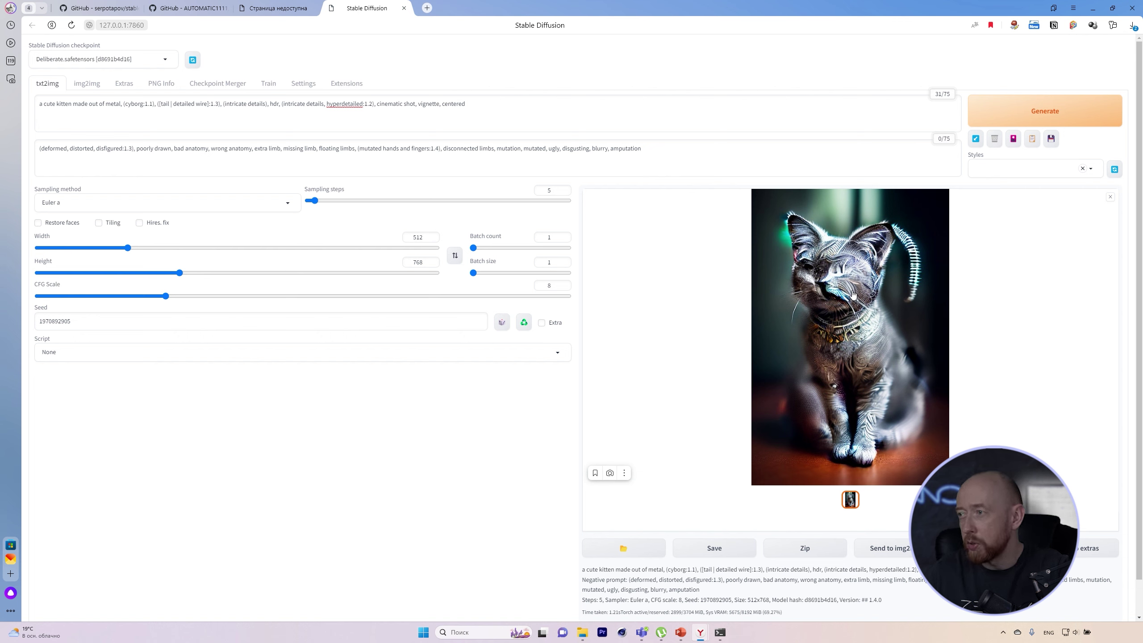
# Generate the kitten image with 10 sampling steps and again with 20 sampling steps
pyautogui.doubleClick(555, 190)
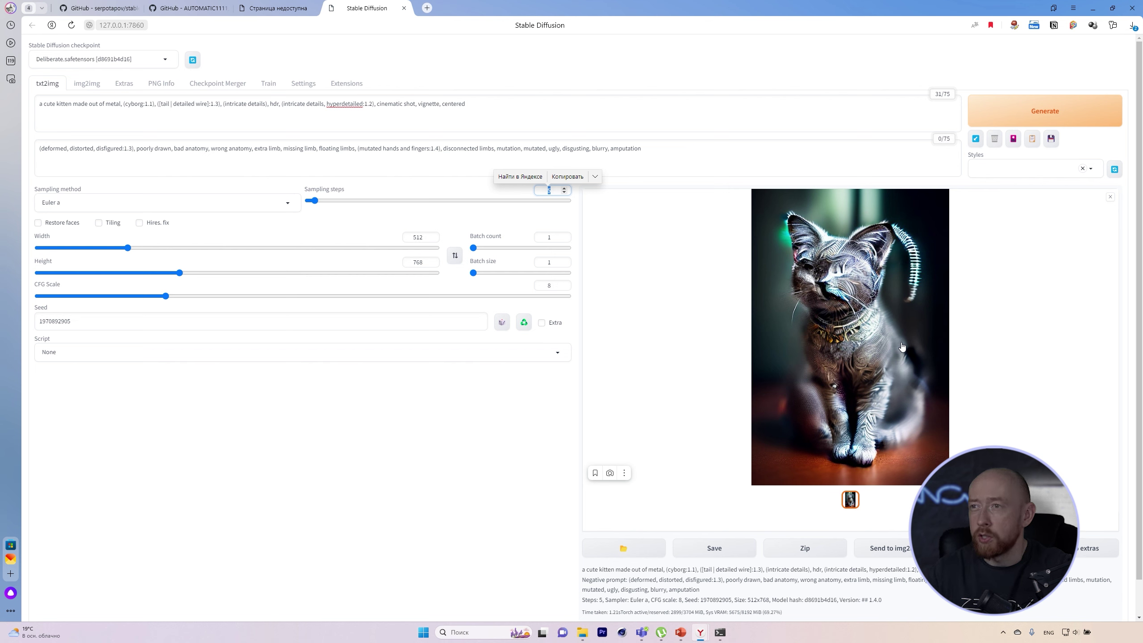
pyautogui.write('10')
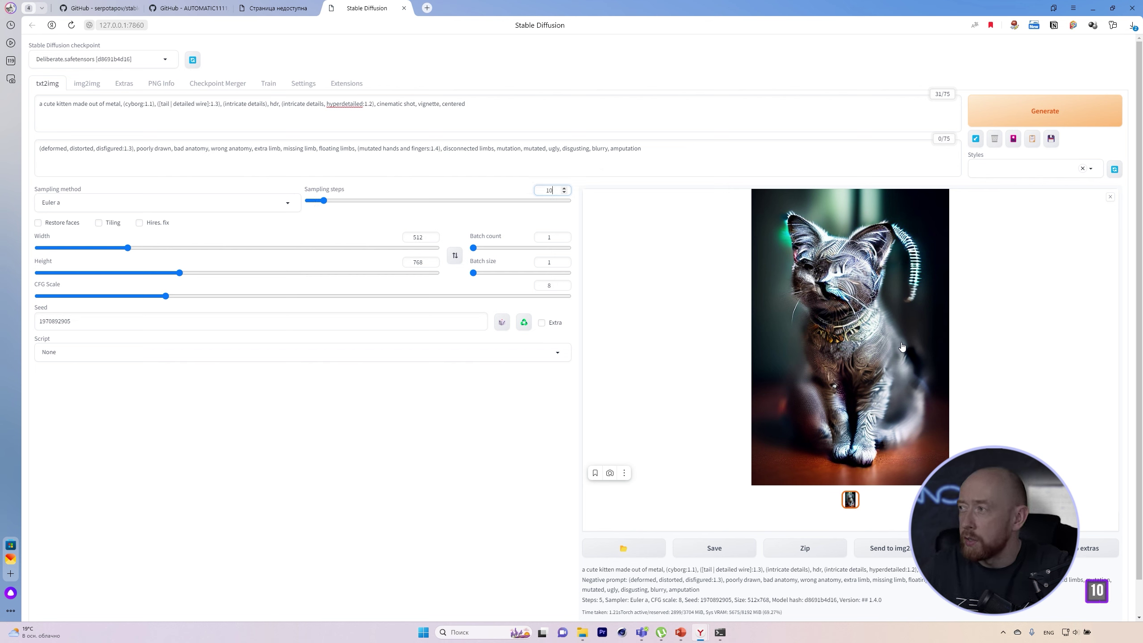
pyautogui.click(1103, 111)
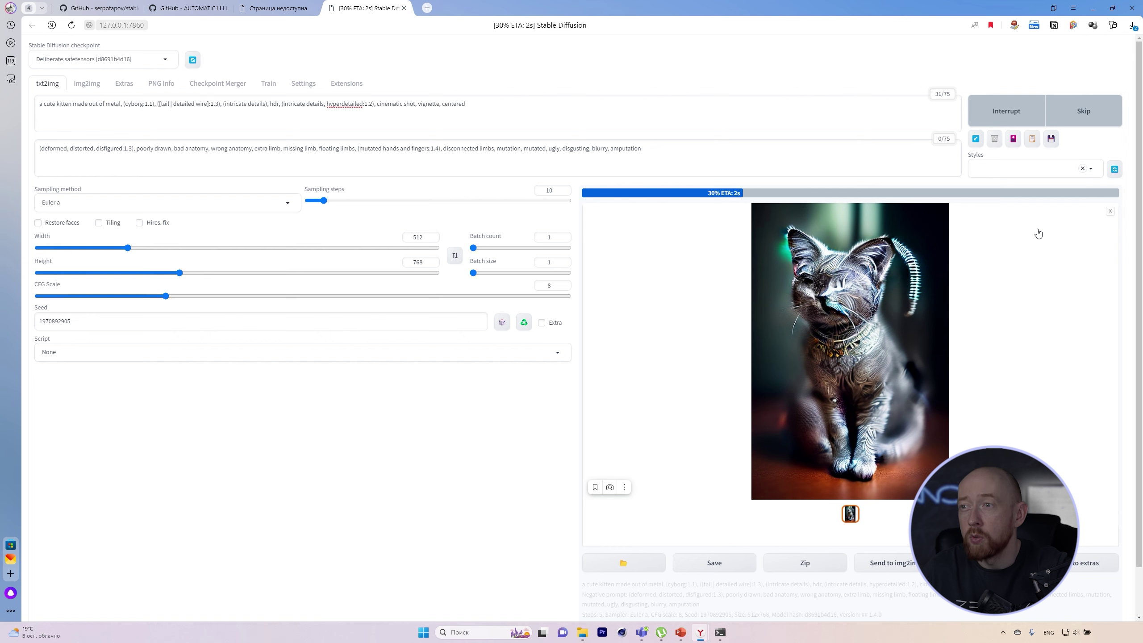
pyautogui.click(564, 195)
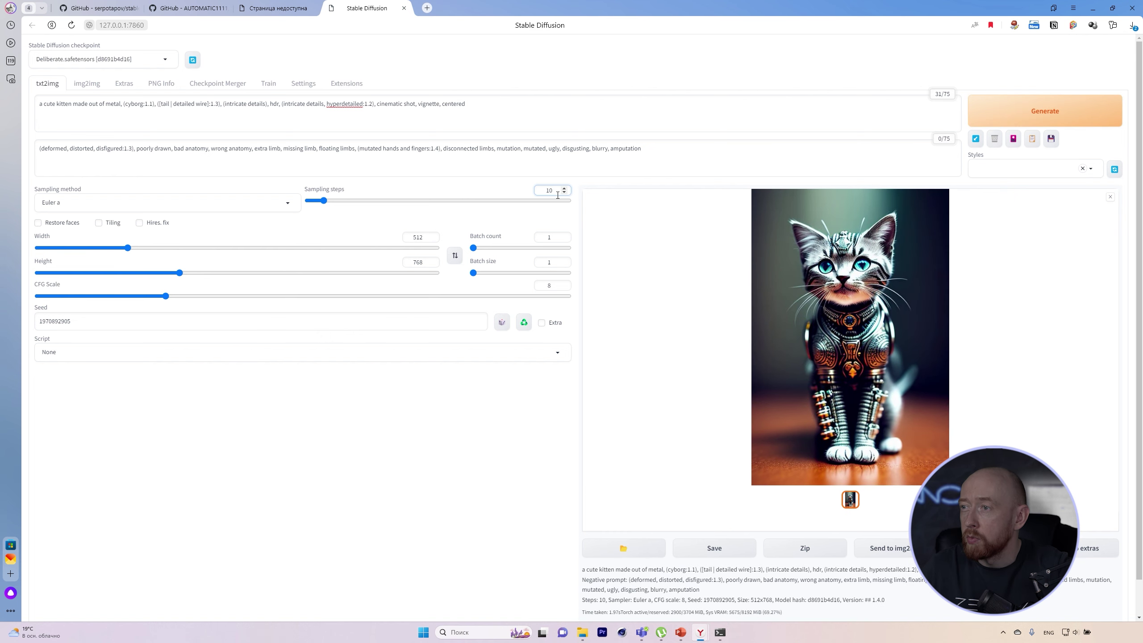
pyautogui.moveTo(555, 194); pyautogui.dragTo(546, 191)
pyautogui.write('20')
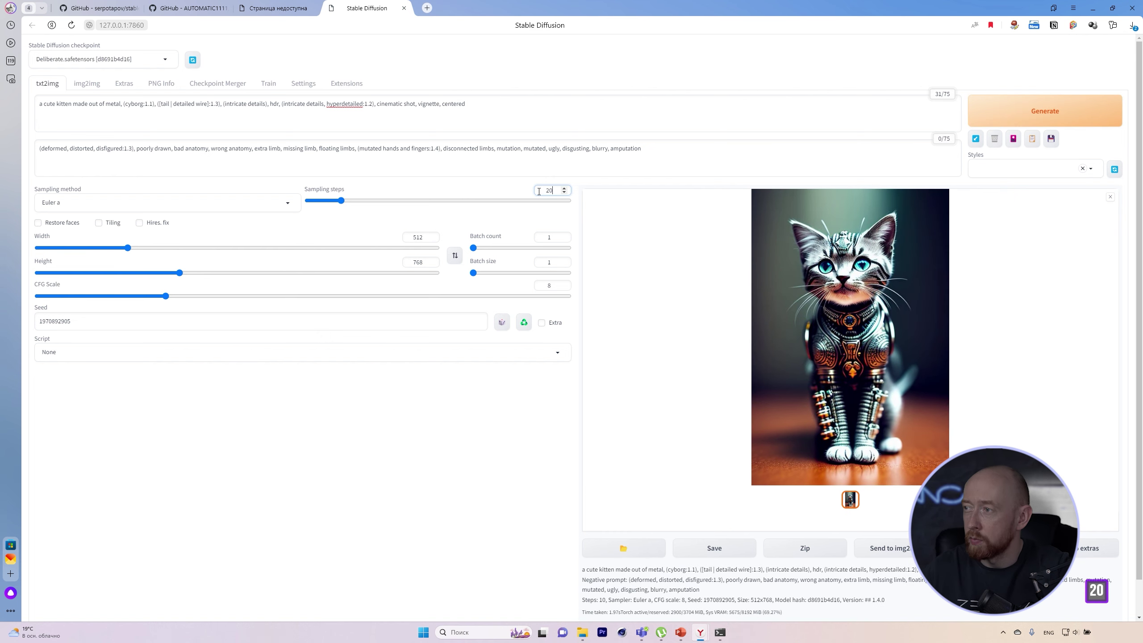
pyautogui.click(1110, 114)
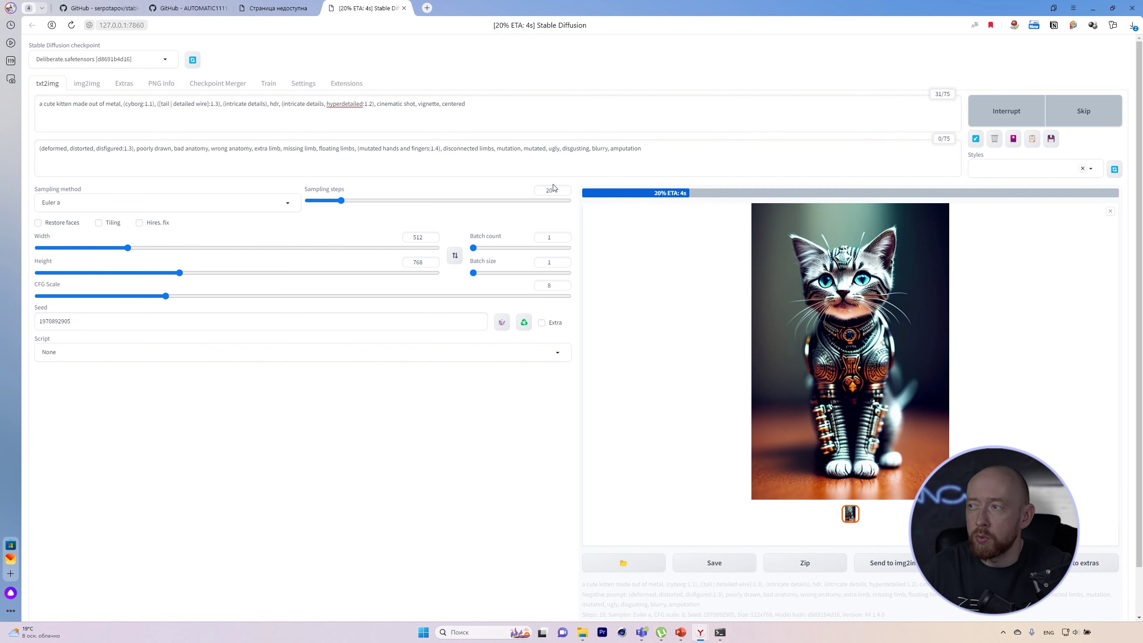
# Generate the kitten image with 50 sampling steps and again with 100 sampling steps
pyautogui.click(558, 194)
pyautogui.moveTo(535, 198); pyautogui.dragTo(535, 198)
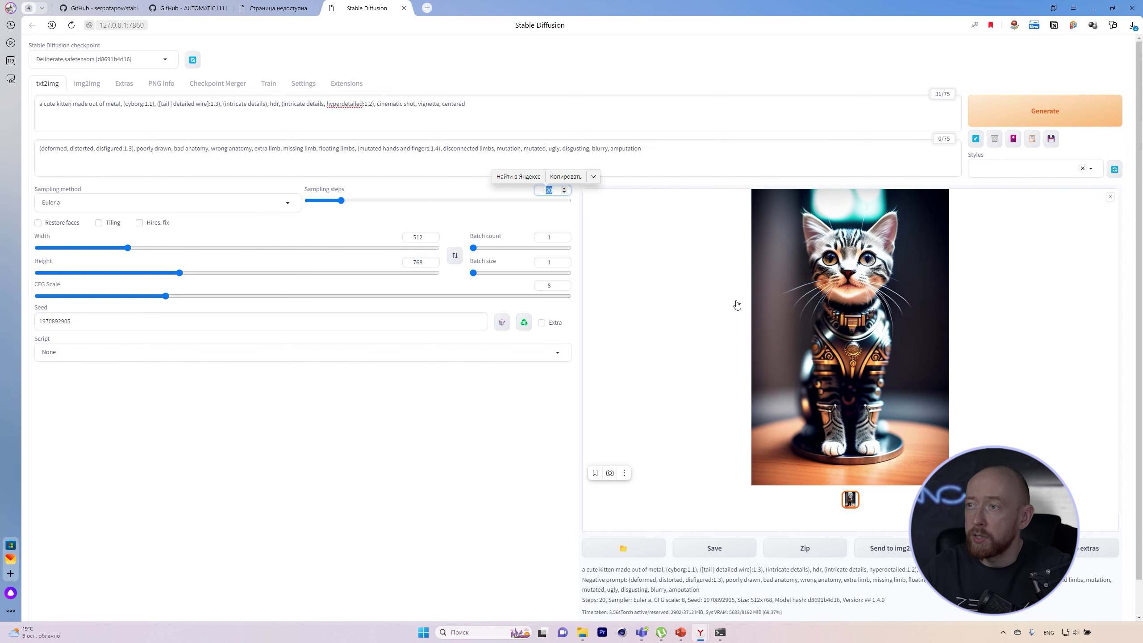
pyautogui.write('50')
pyautogui.click(1080, 116)
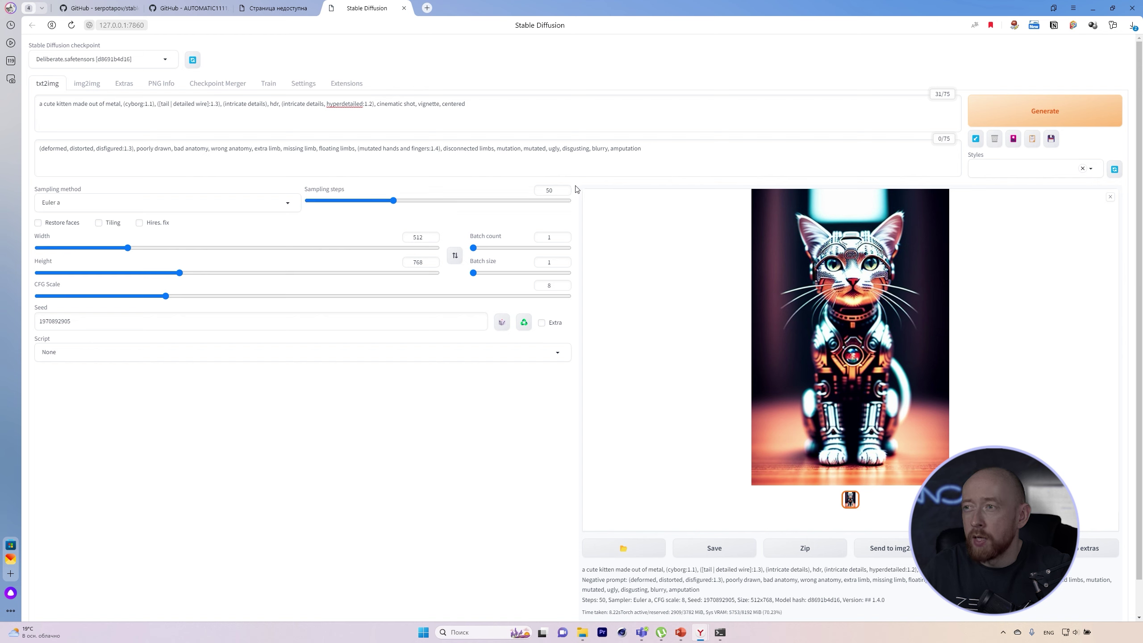
pyautogui.doubleClick(550, 190)
pyautogui.write('100')
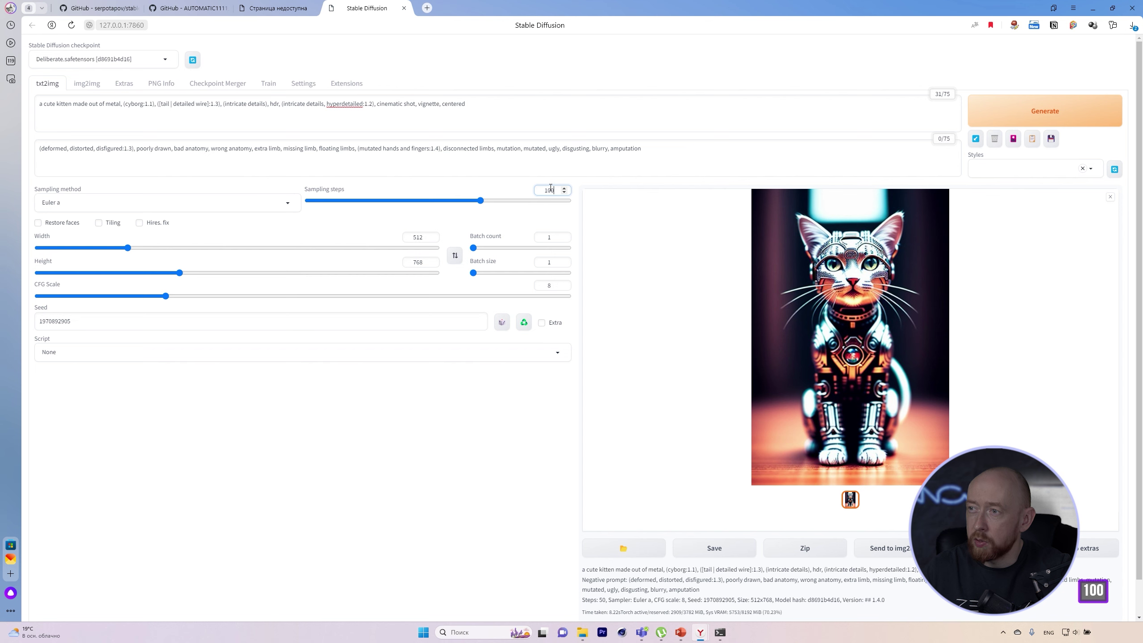
pyautogui.click(996, 112)
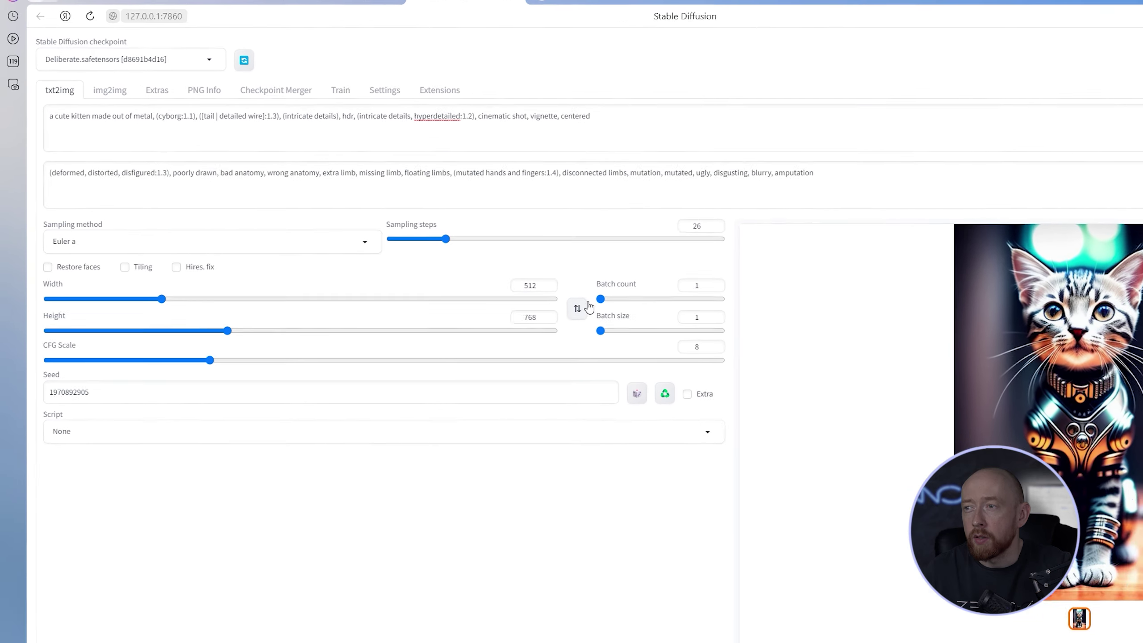
# Set the batch count to 4 and generate the series of kitten images
pyautogui.click(808, 317)
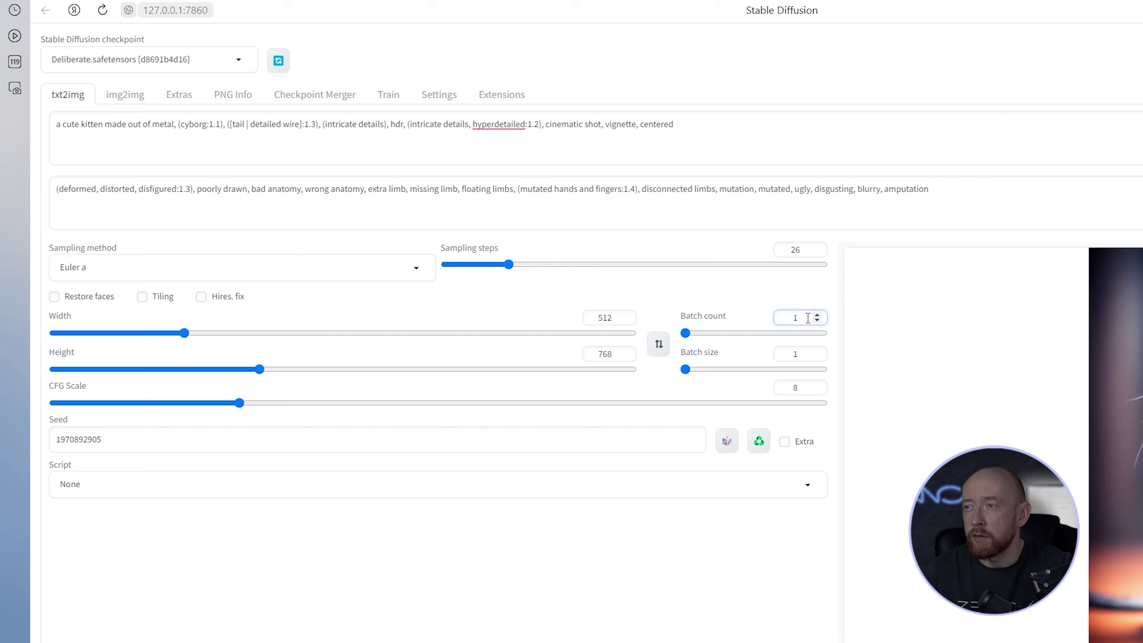
pyautogui.moveTo(808, 318); pyautogui.dragTo(770, 314)
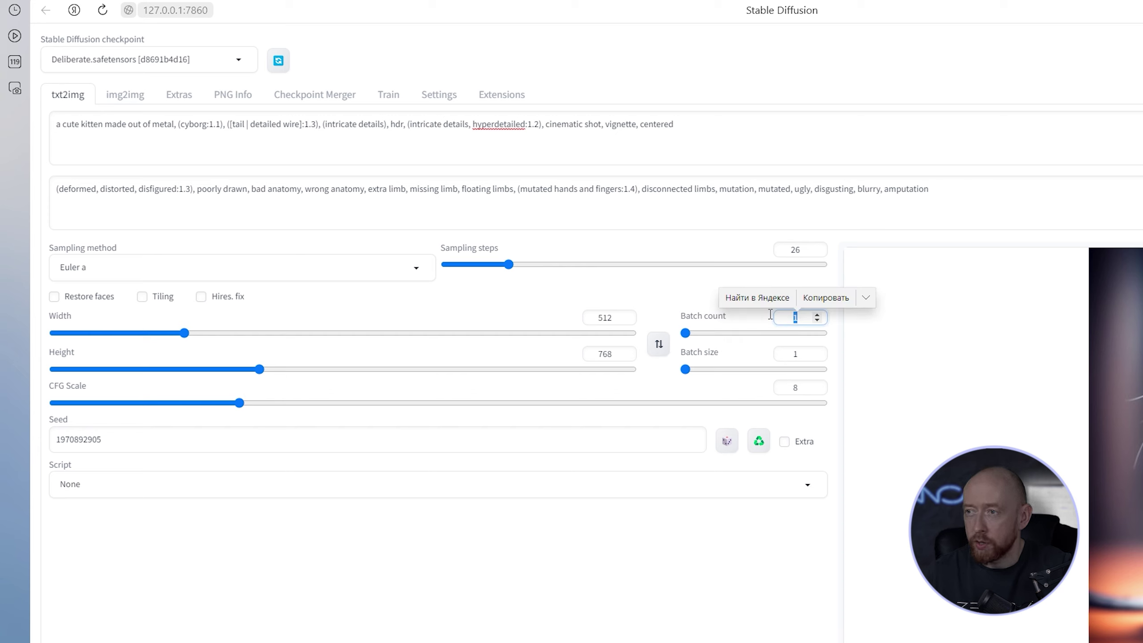
pyautogui.write('4')
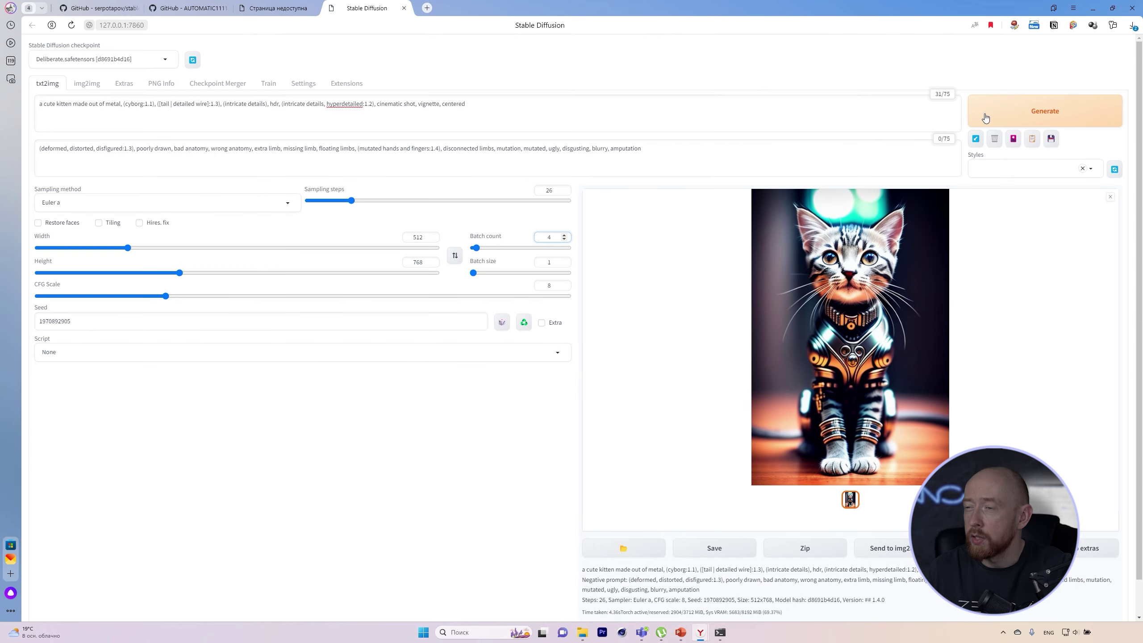
pyautogui.click(985, 117)
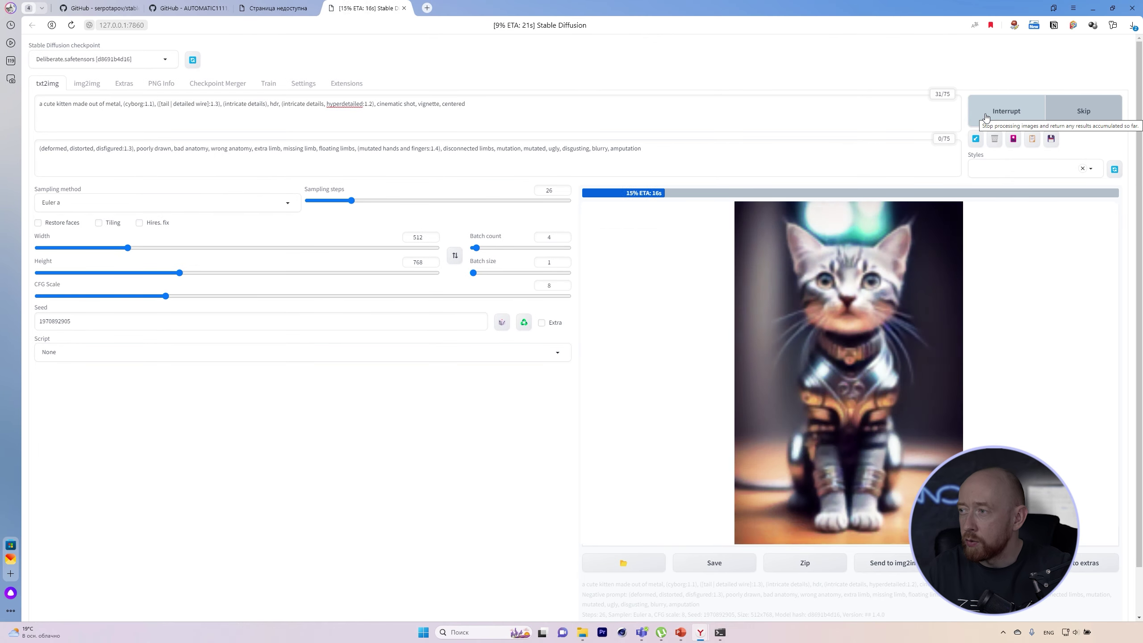
# Look through the four generated kitten images and compare the seed listed in each one's generation details
pyautogui.click(841, 499)
pyautogui.click(860, 498)
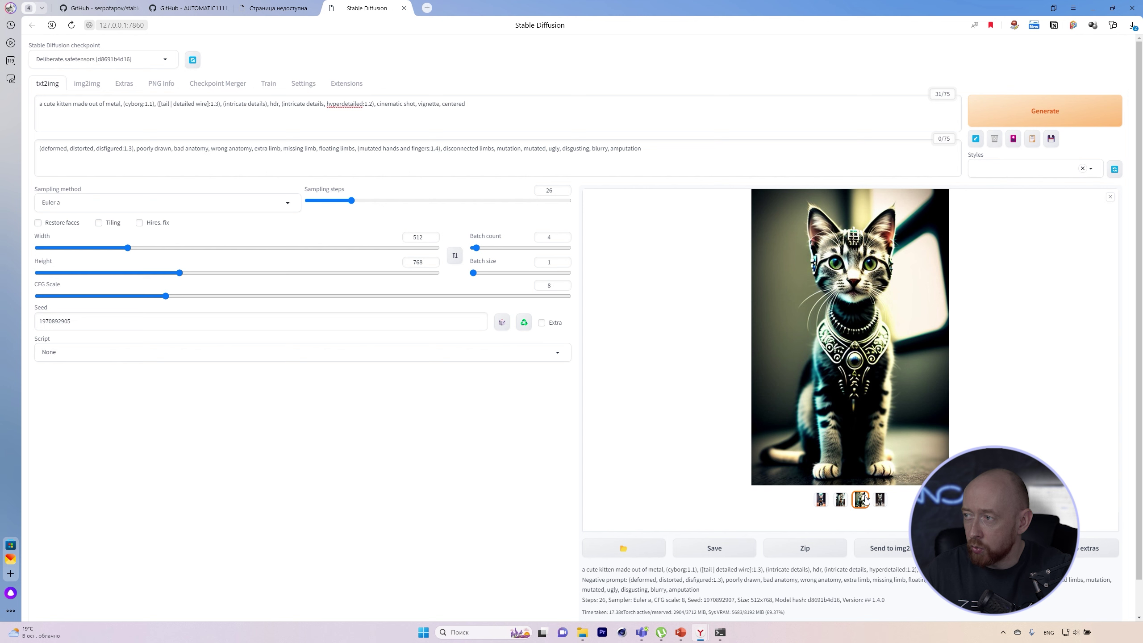
pyautogui.click(842, 502)
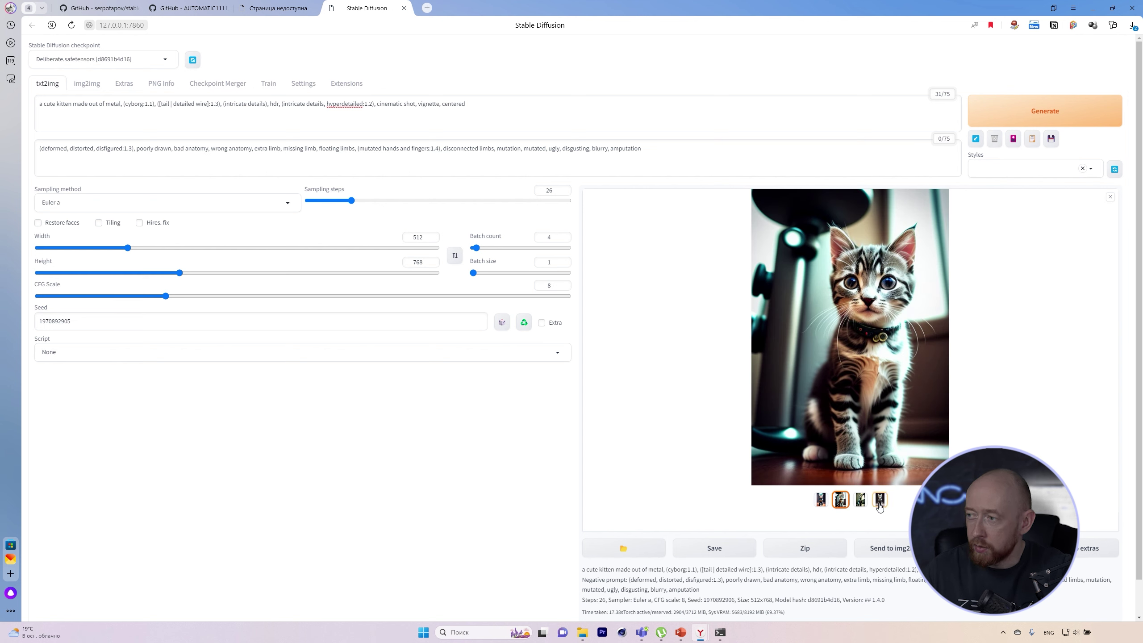
pyautogui.click(879, 499)
pyautogui.click(860, 501)
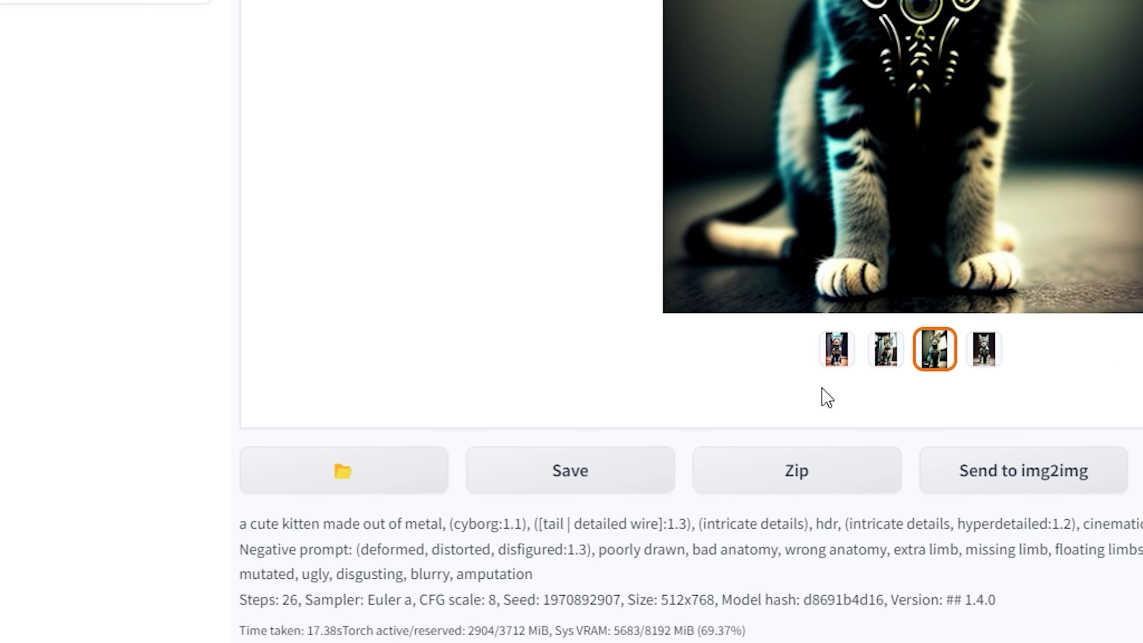
pyautogui.click(838, 354)
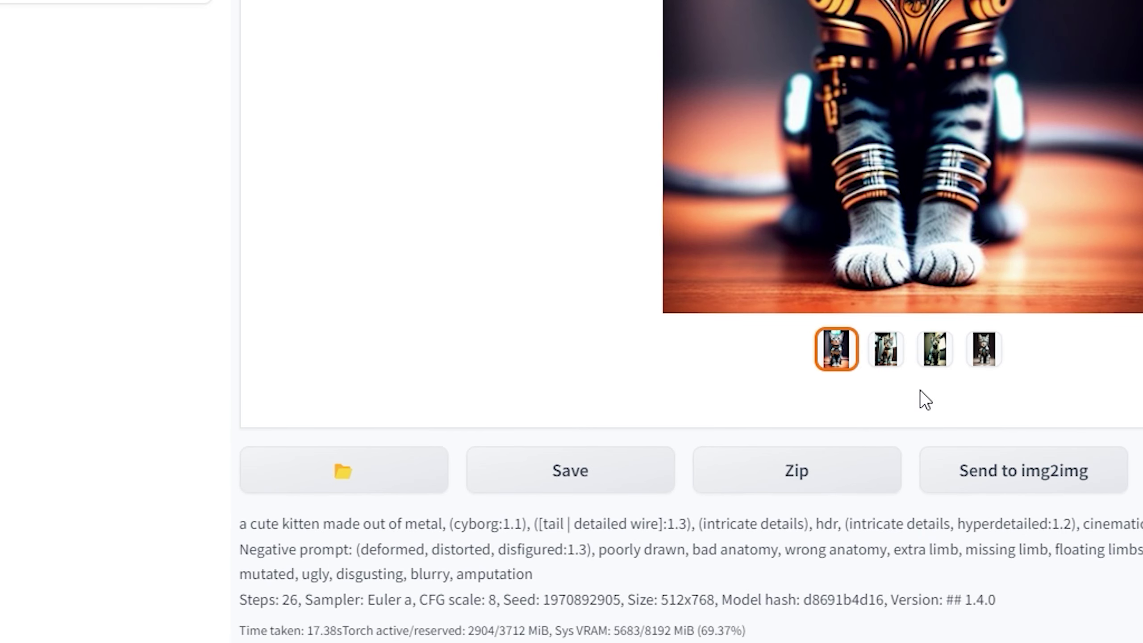
pyautogui.click(885, 349)
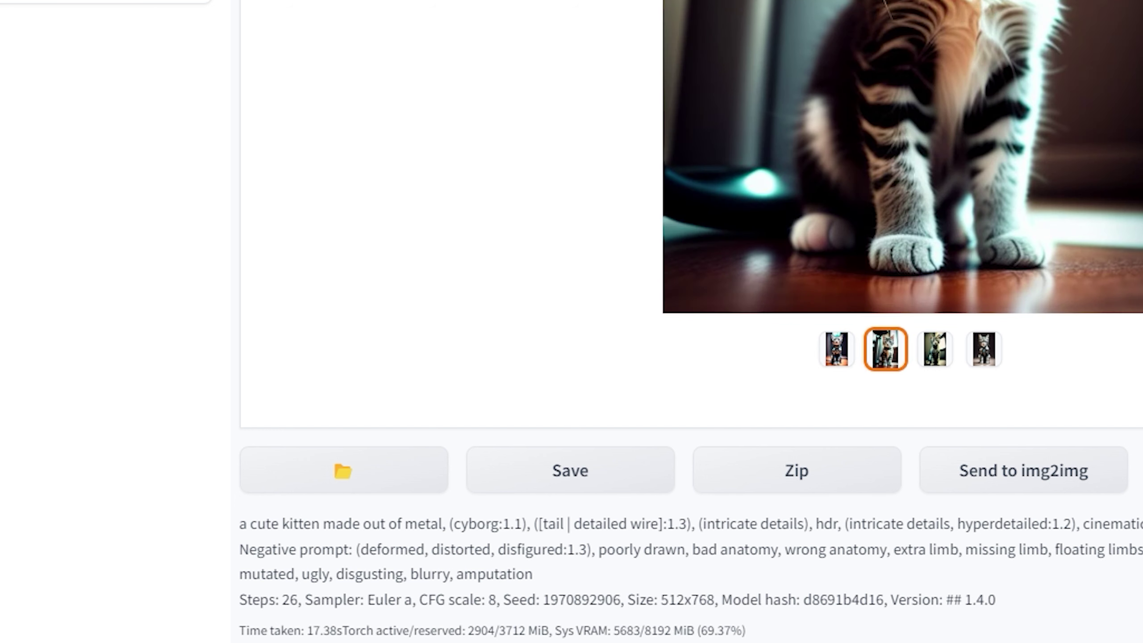
pyautogui.click(833, 358)
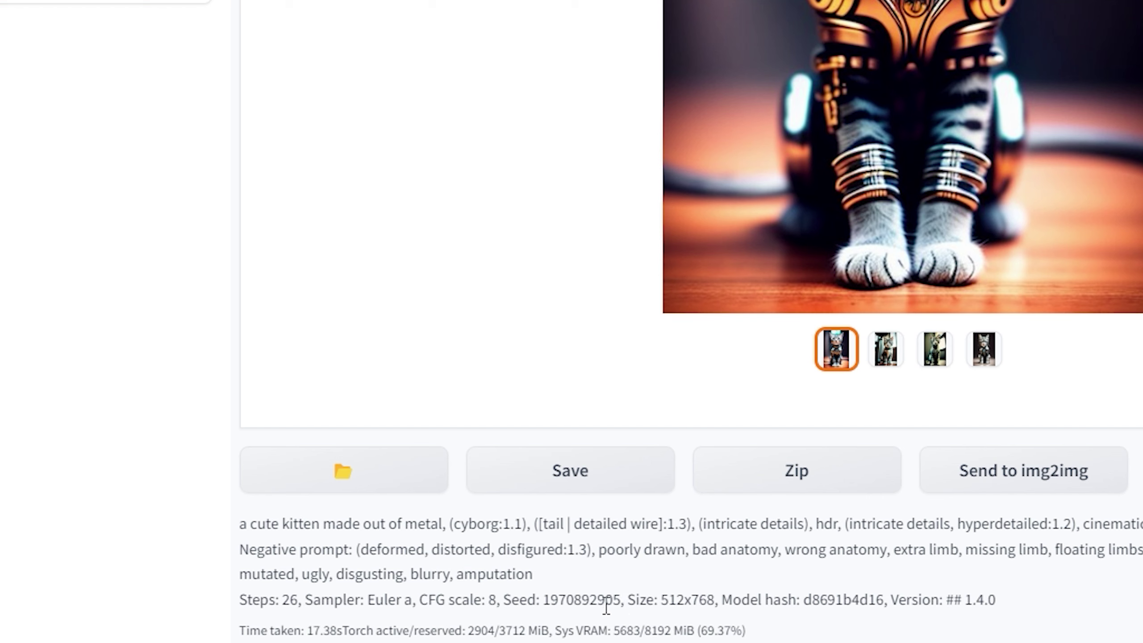
pyautogui.click(884, 355)
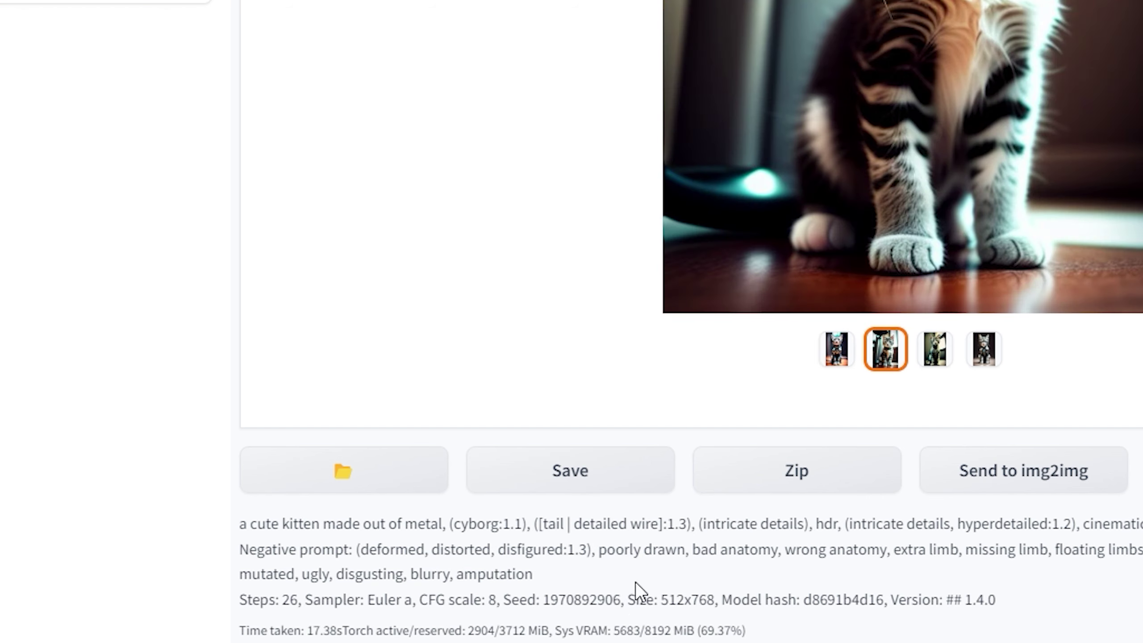
pyautogui.click(935, 358)
pyautogui.click(998, 354)
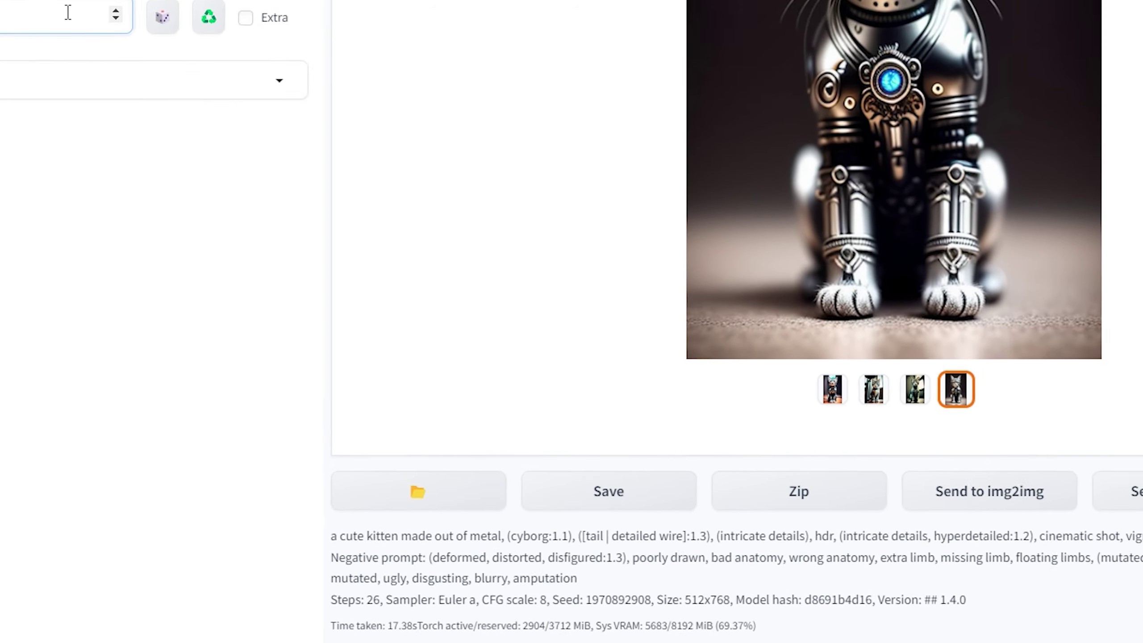
# Set the seed to -1 so that each generation uses a random seed
pyautogui.doubleClick(30, 321)
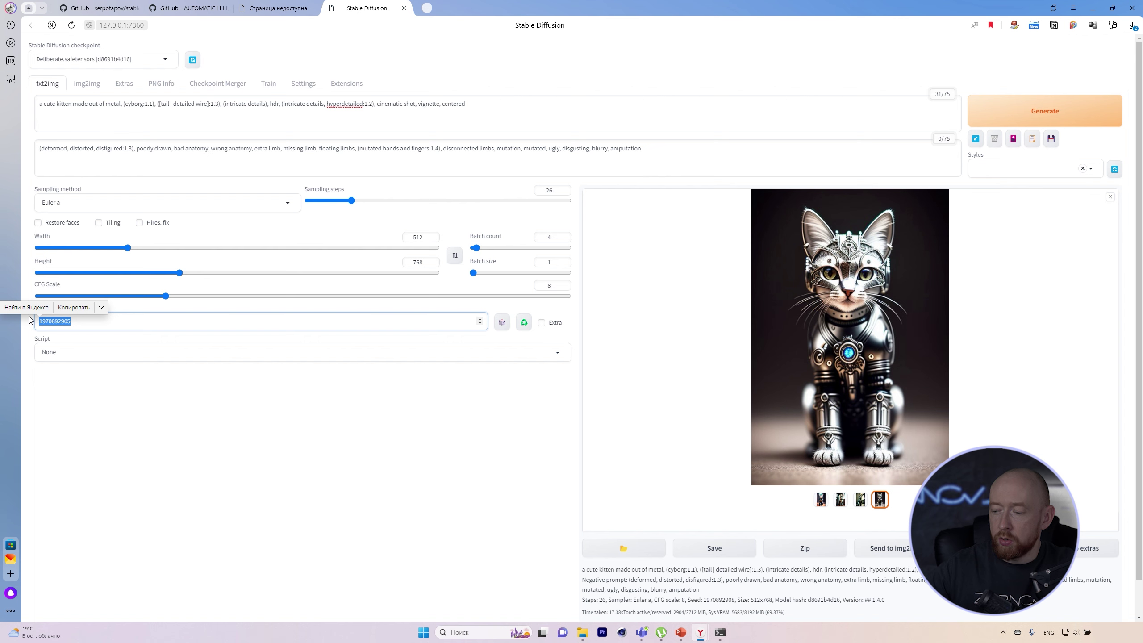
pyautogui.press('BackSpace')
pyautogui.write('-1')
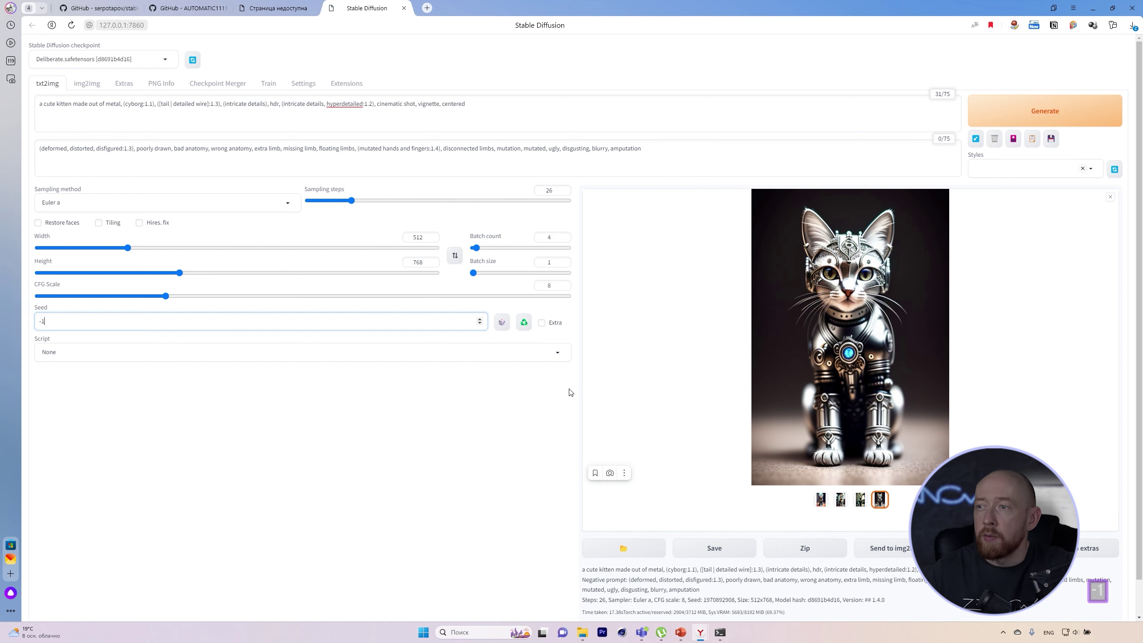
pyautogui.click(540, 419)
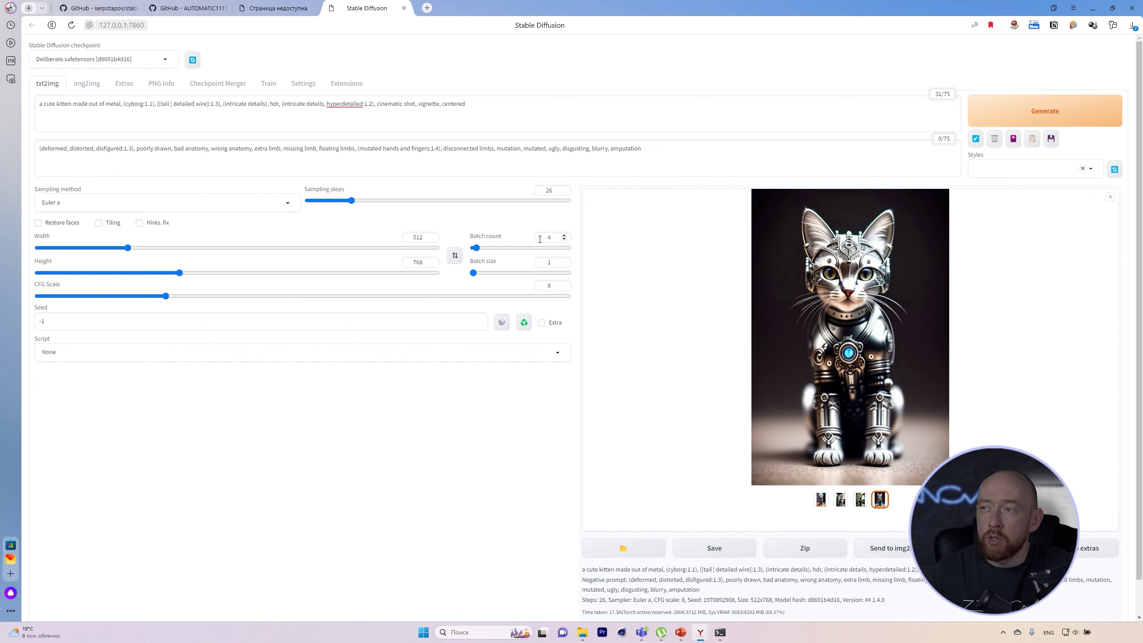
# Set the batch size to 2 and generate the kitten images
pyautogui.doubleClick(546, 261)
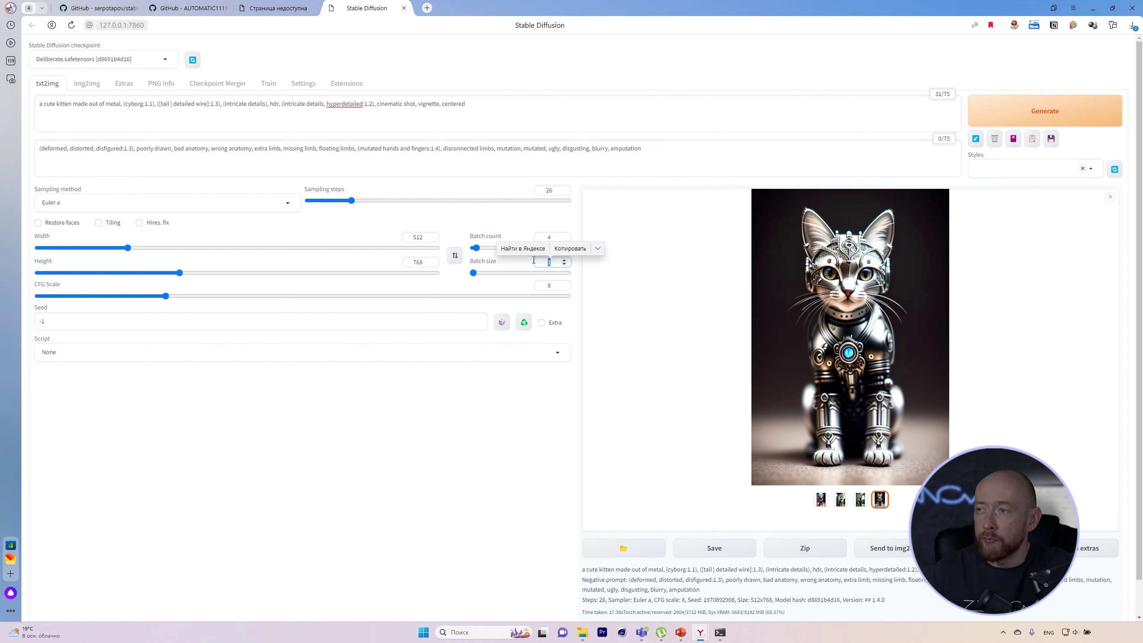
pyautogui.write('2')
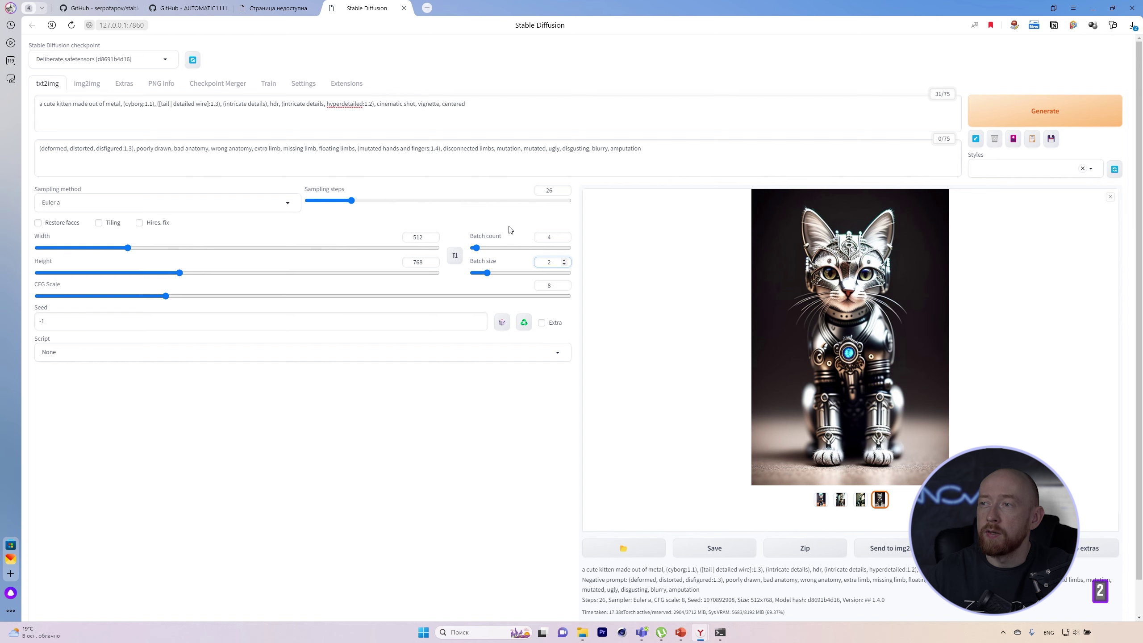
pyautogui.click(1029, 120)
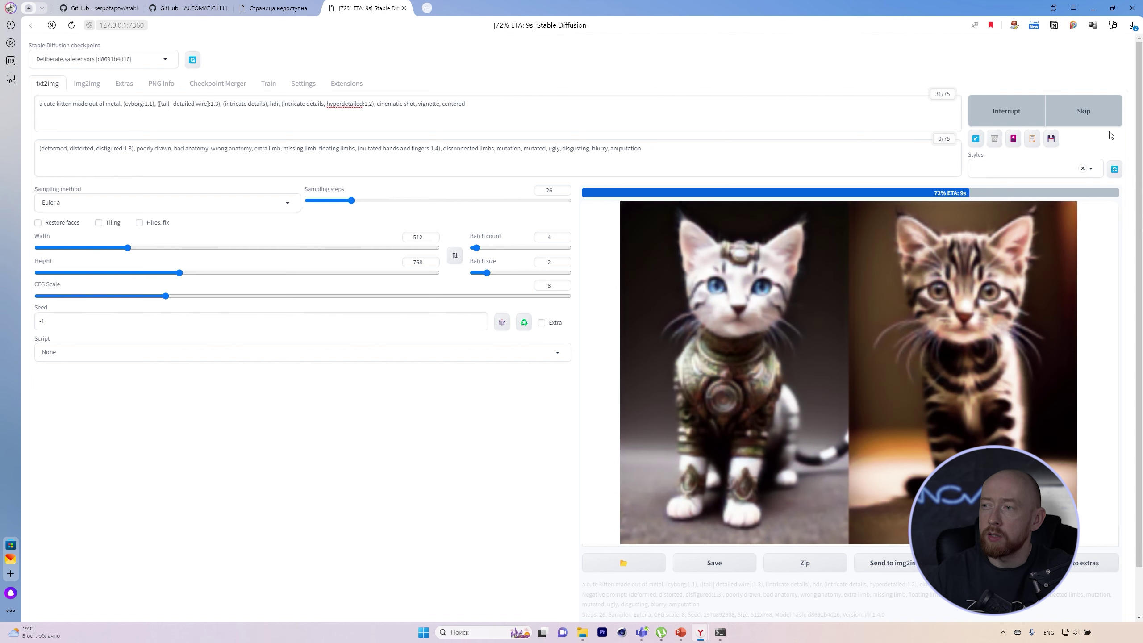
pyautogui.click(995, 112)
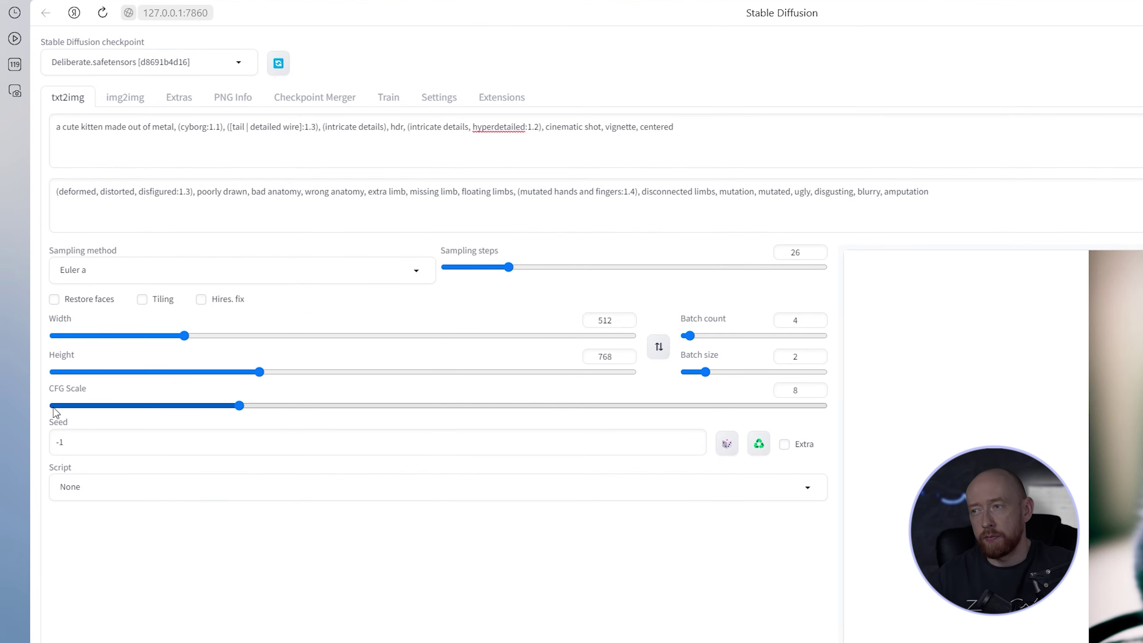
# Lower the CFG scale to 1 and start generating the kitten images
pyautogui.moveTo(238, 411); pyautogui.dragTo(43, 408)
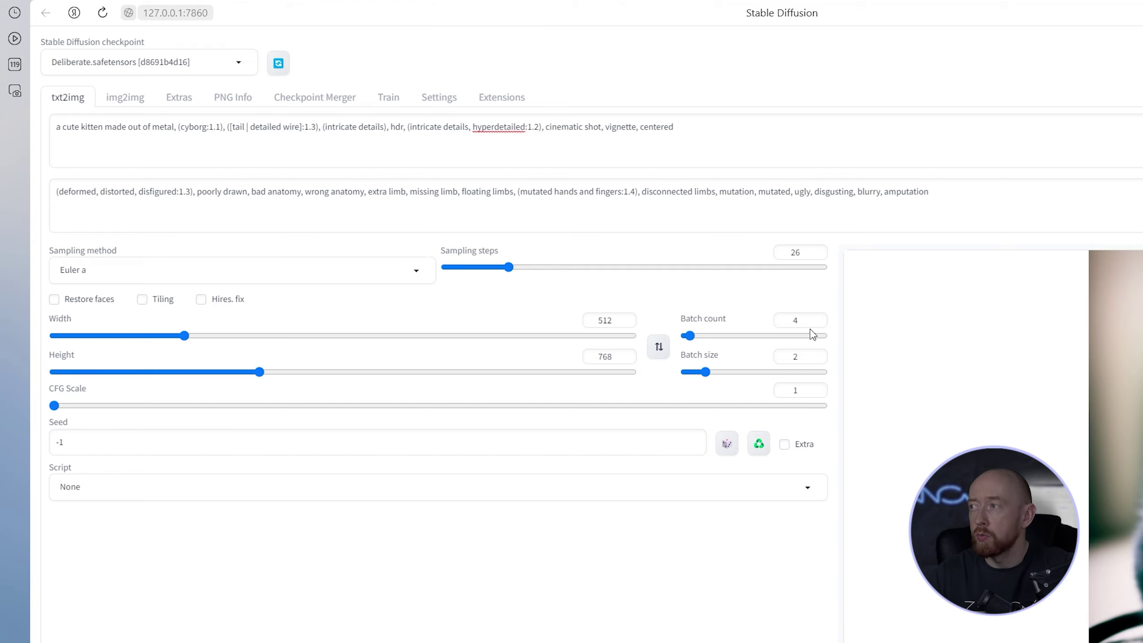
pyautogui.click(1007, 112)
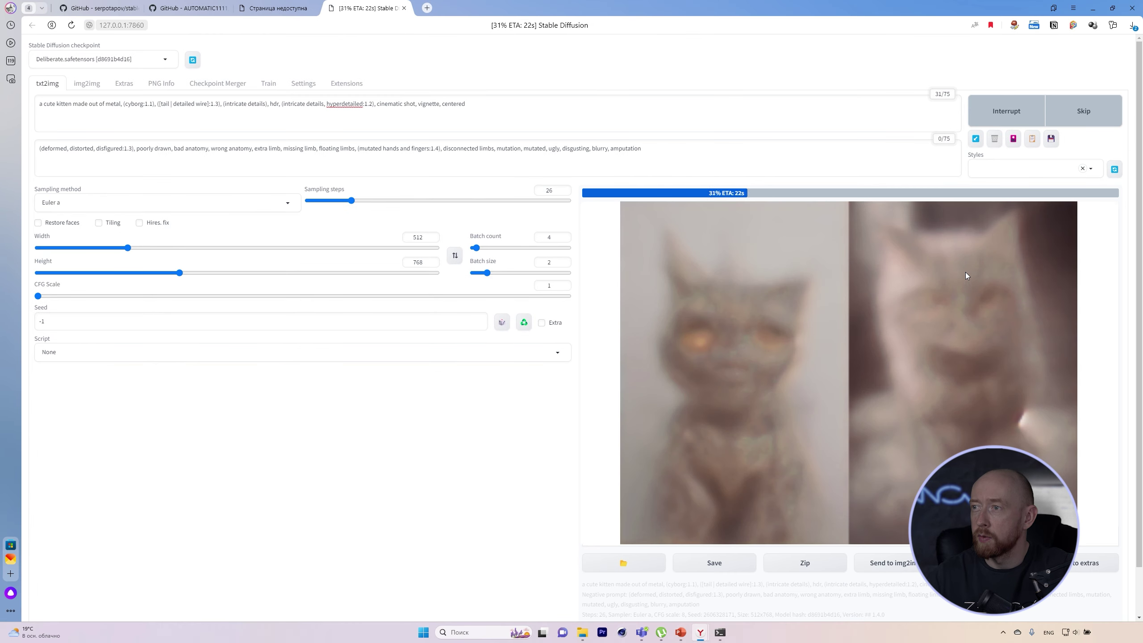
# Set both batch size and batch count back to 1 and interrupt the running generation
pyautogui.moveTo(487, 273); pyautogui.dragTo(470, 273)
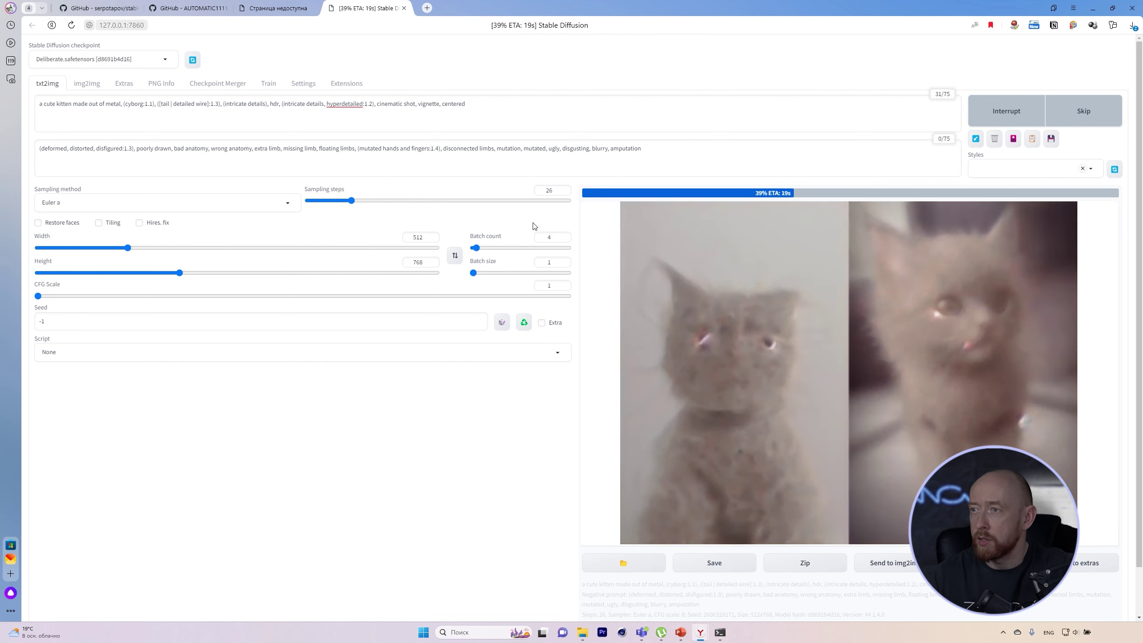
pyautogui.click(552, 238)
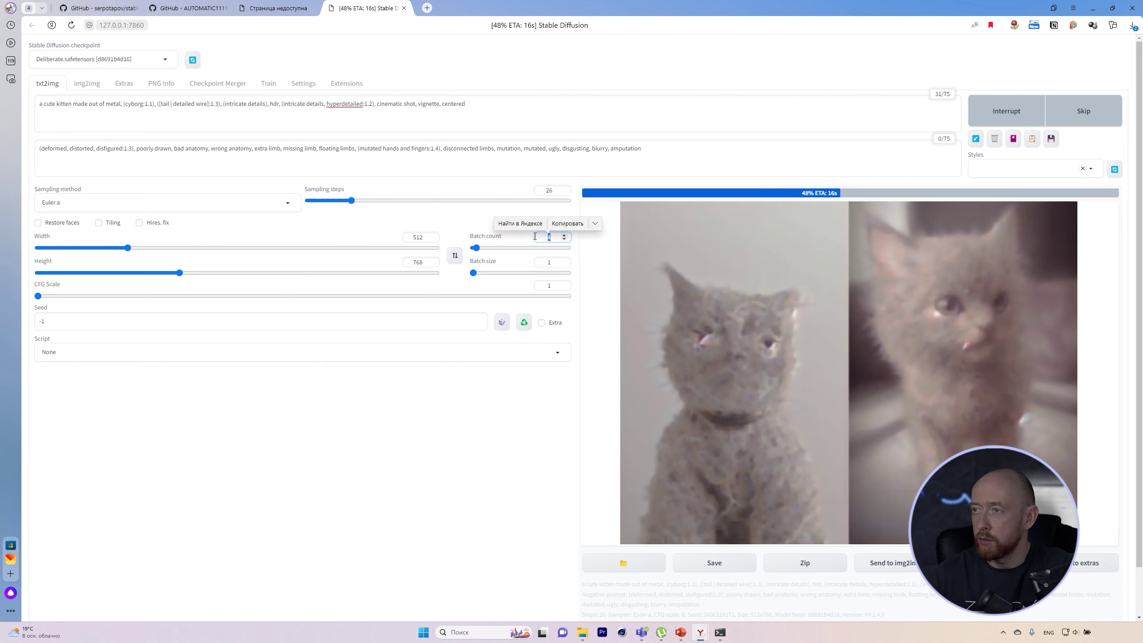
pyautogui.write('1')
pyautogui.click(1012, 111)
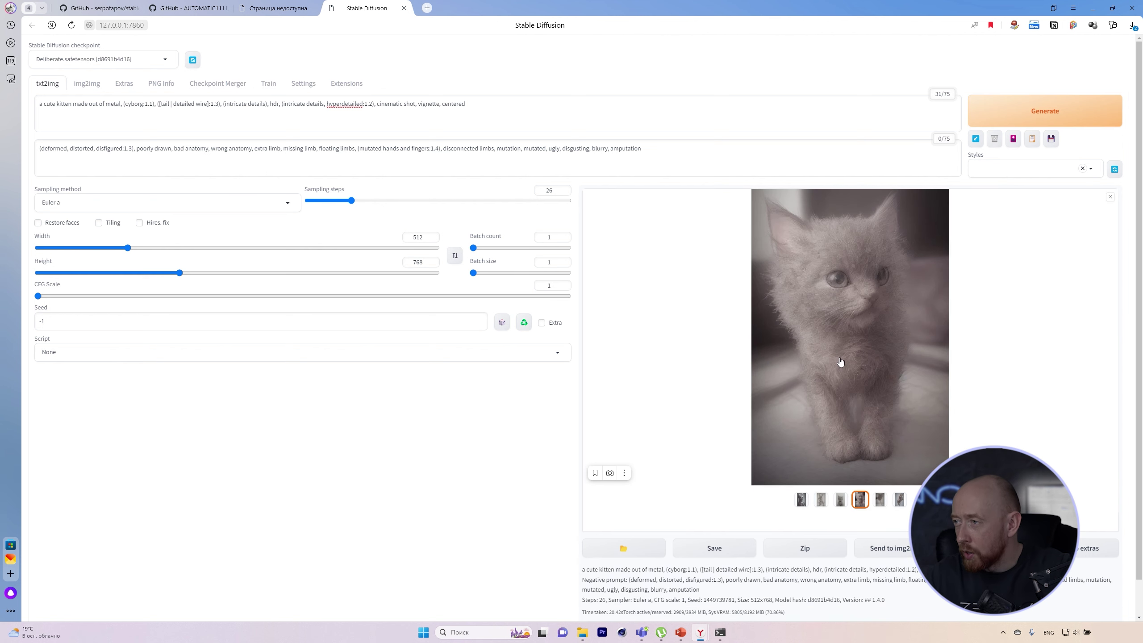
# Look through all the kitten images generated at CFG scale 1 and compare how they turned out
pyautogui.click(801, 500)
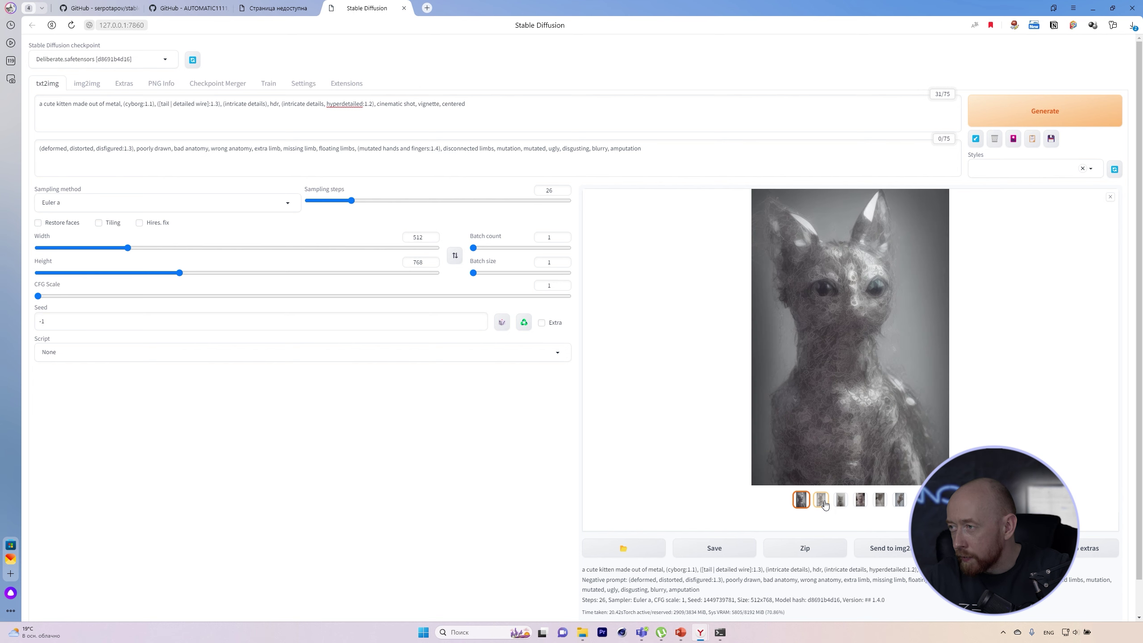
pyautogui.click(820, 499)
pyautogui.click(840, 499)
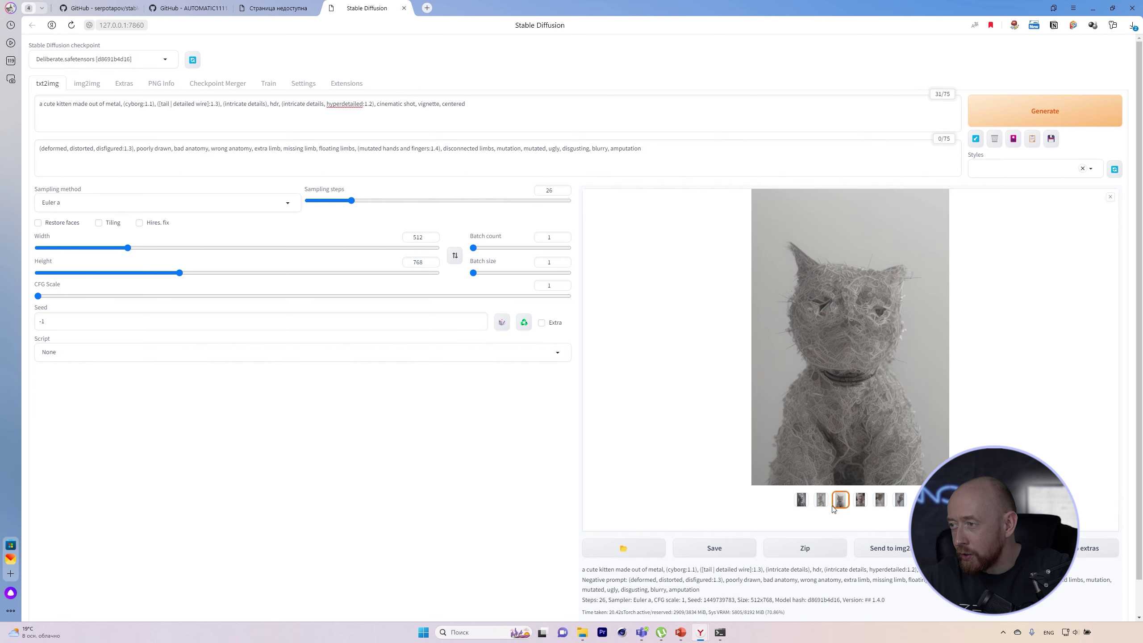
pyautogui.click(820, 506)
pyautogui.click(802, 509)
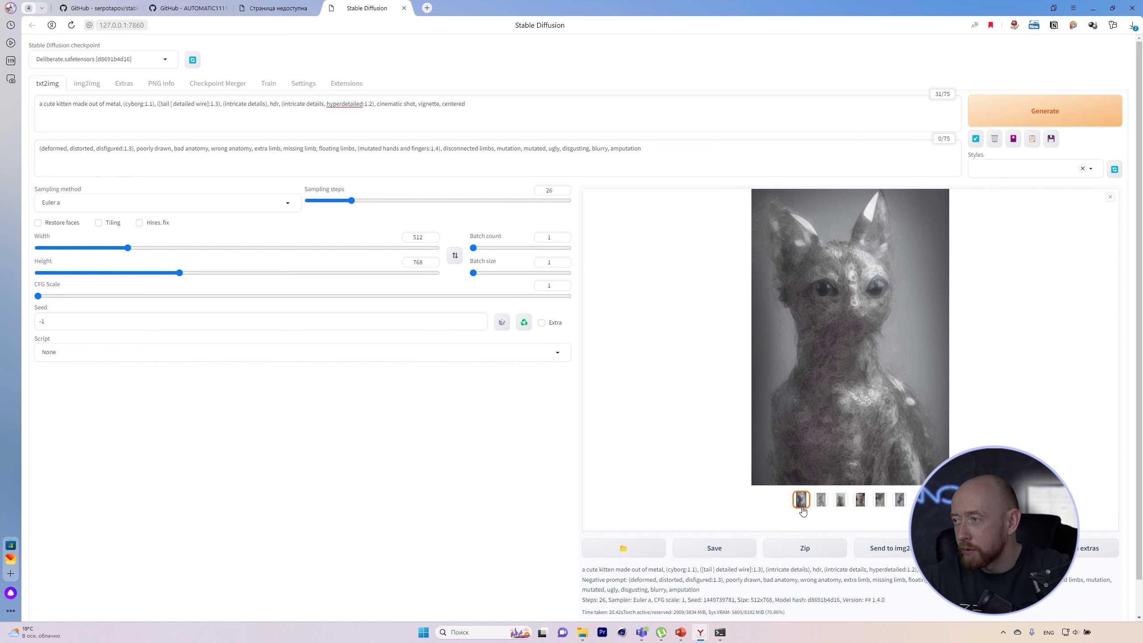
pyautogui.click(821, 507)
pyautogui.click(841, 508)
pyautogui.click(860, 509)
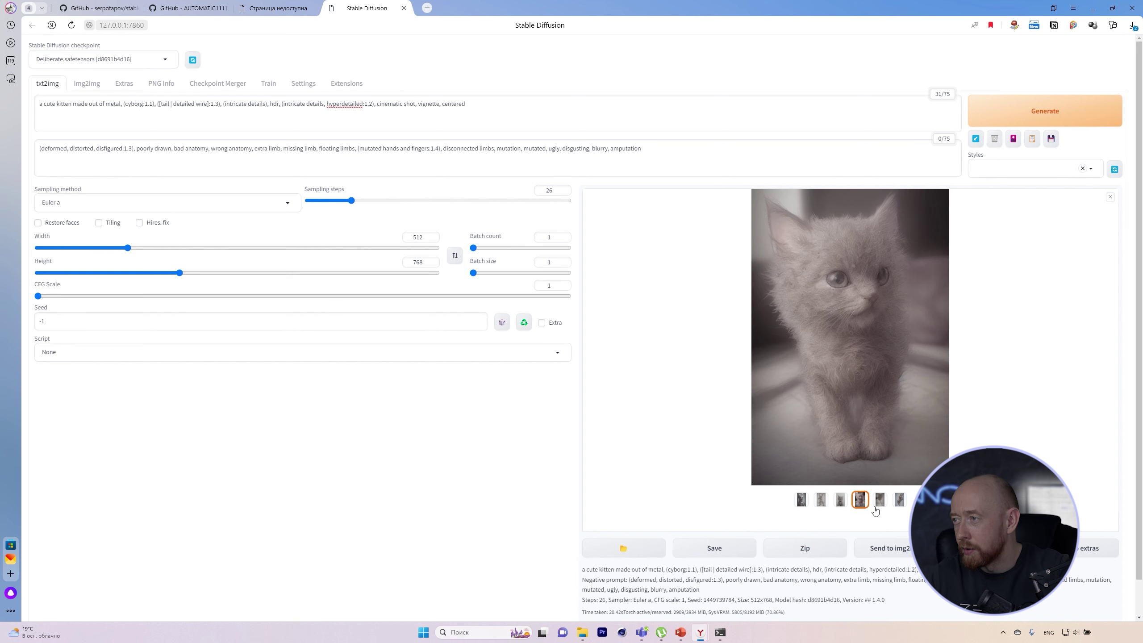
pyautogui.click(878, 507)
pyautogui.click(900, 506)
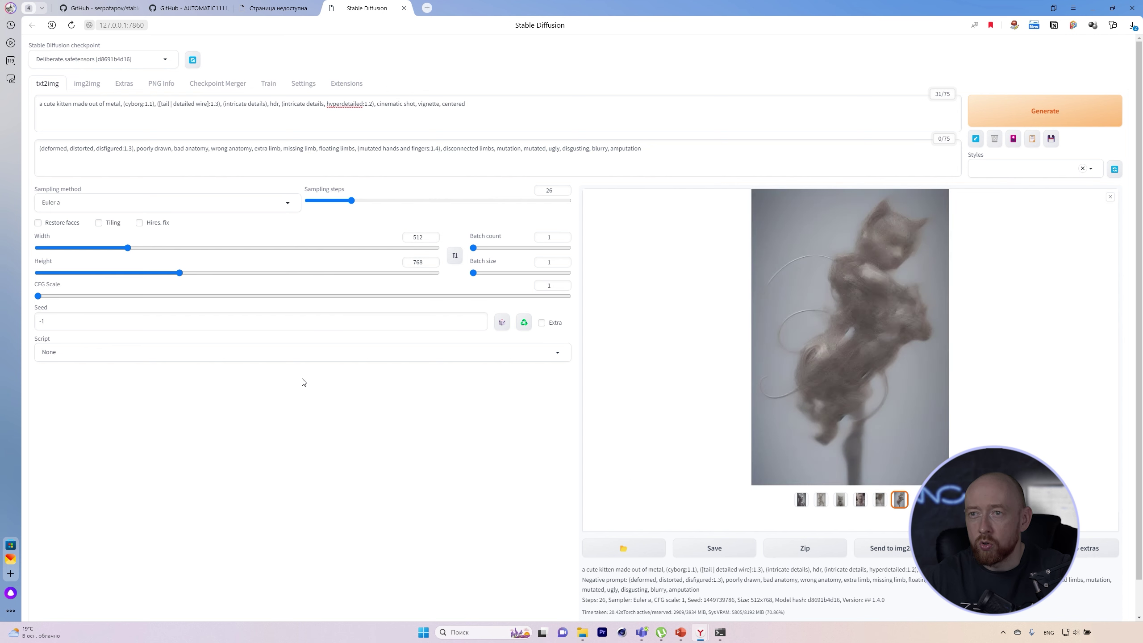
# Raise the CFG scale to 20.5, generate one kitten image and view it enlarged
pyautogui.moveTo(124, 298); pyautogui.dragTo(447, 283)
pyautogui.moveTo(430, 296); pyautogui.dragTo(394, 296)
pyautogui.click(1059, 107)
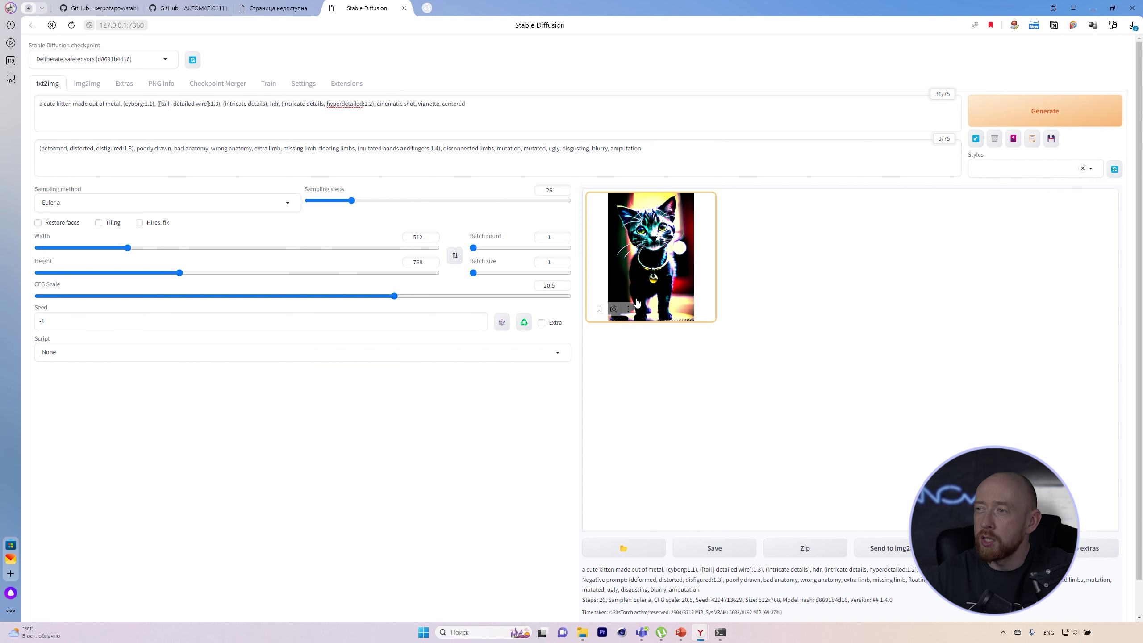
pyautogui.click(651, 257)
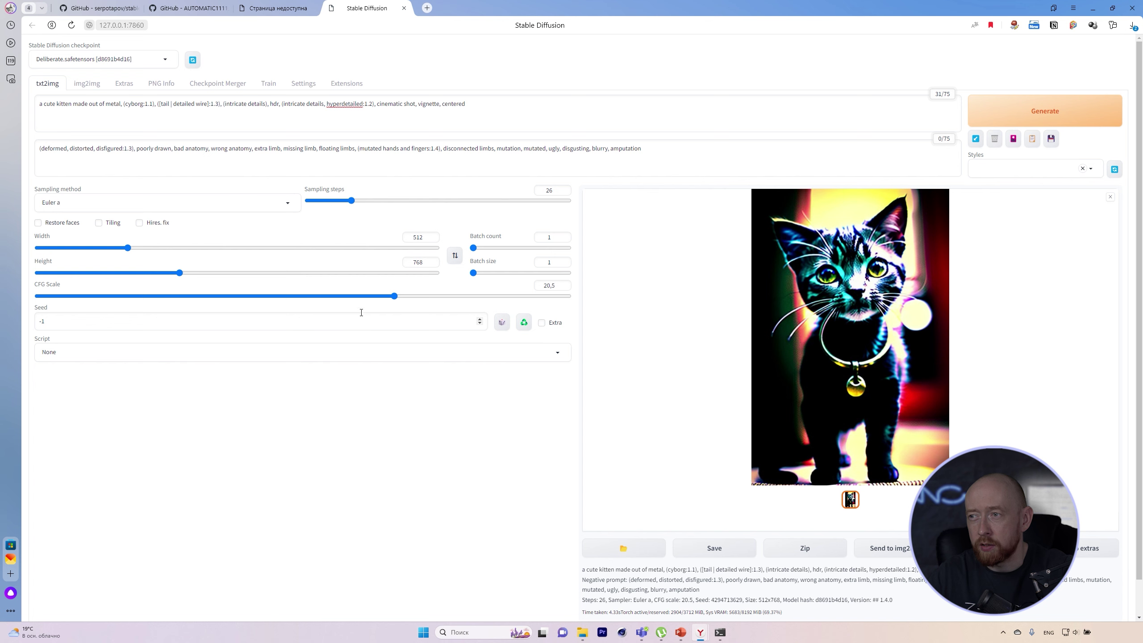
# Generate a kitten image at CFG scale 7 and again with the batch count set to 4
pyautogui.doubleClick(543, 285)
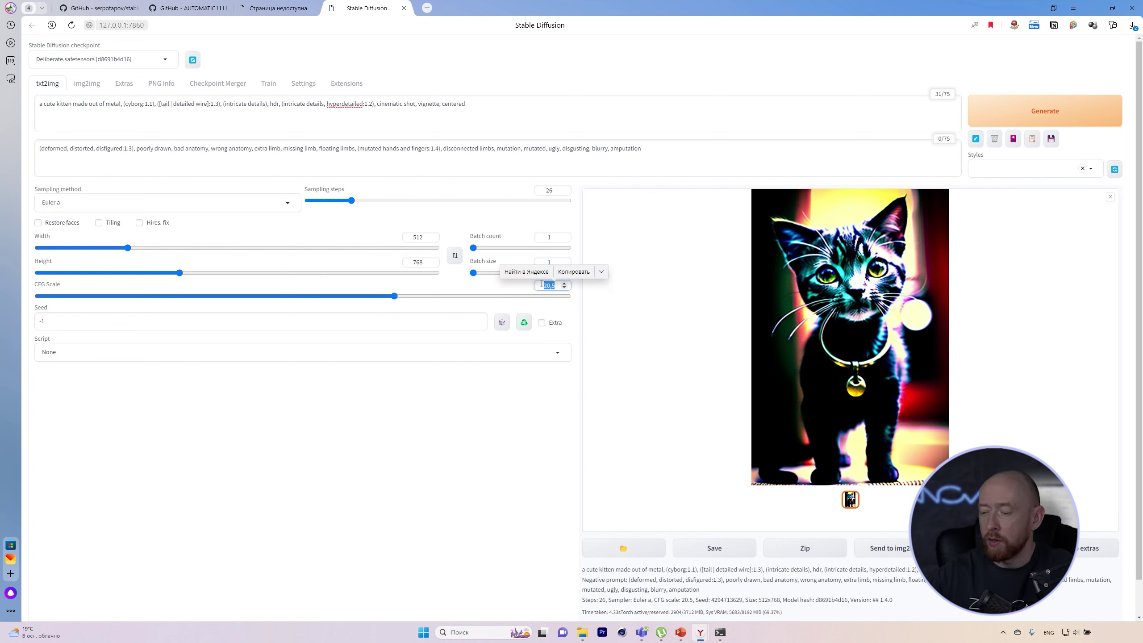
pyautogui.write('7')
pyautogui.click(1045, 111)
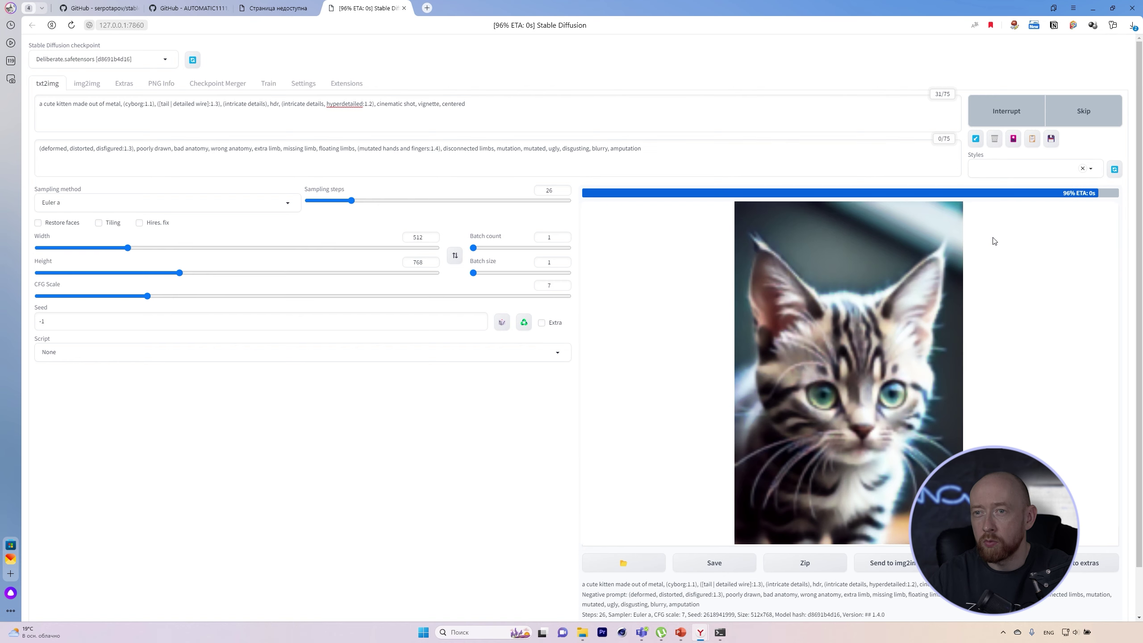
pyautogui.write('4')
pyautogui.click(1060, 111)
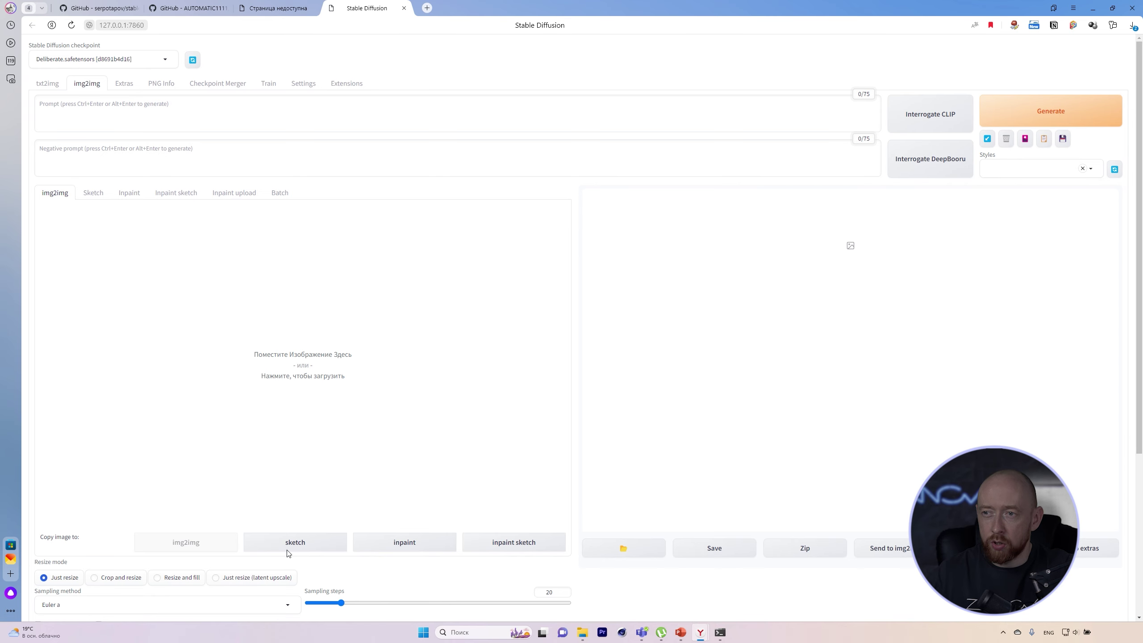
# Look over the img2img and Extras pages and the scripts available in txt2img
pyautogui.scroll(-4, 410, 384)
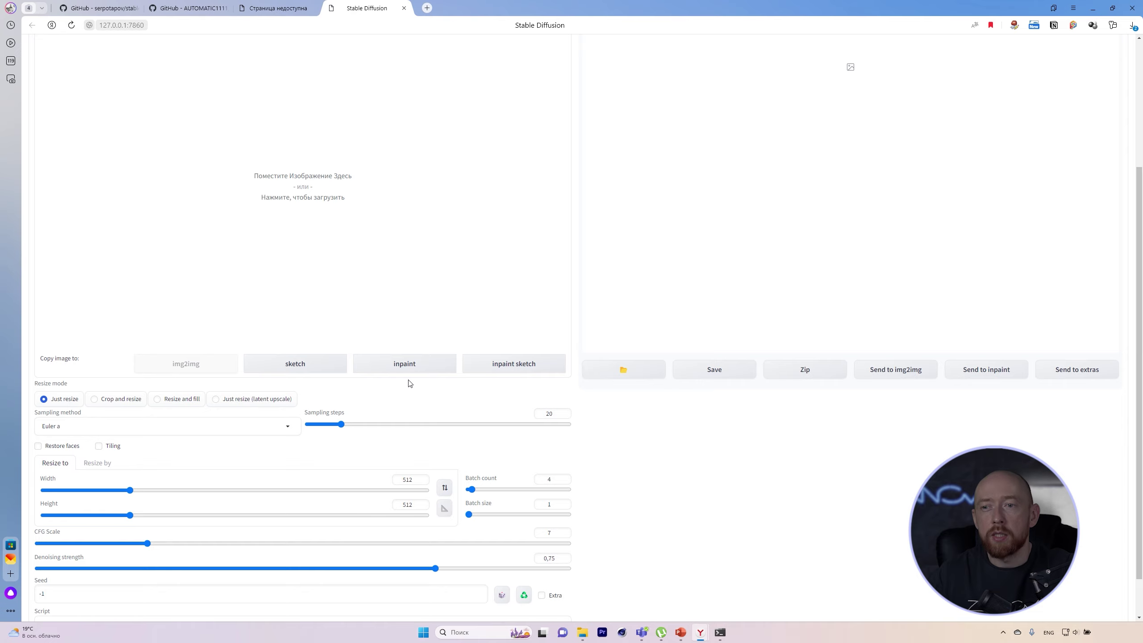
pyautogui.scroll(4, 409, 383)
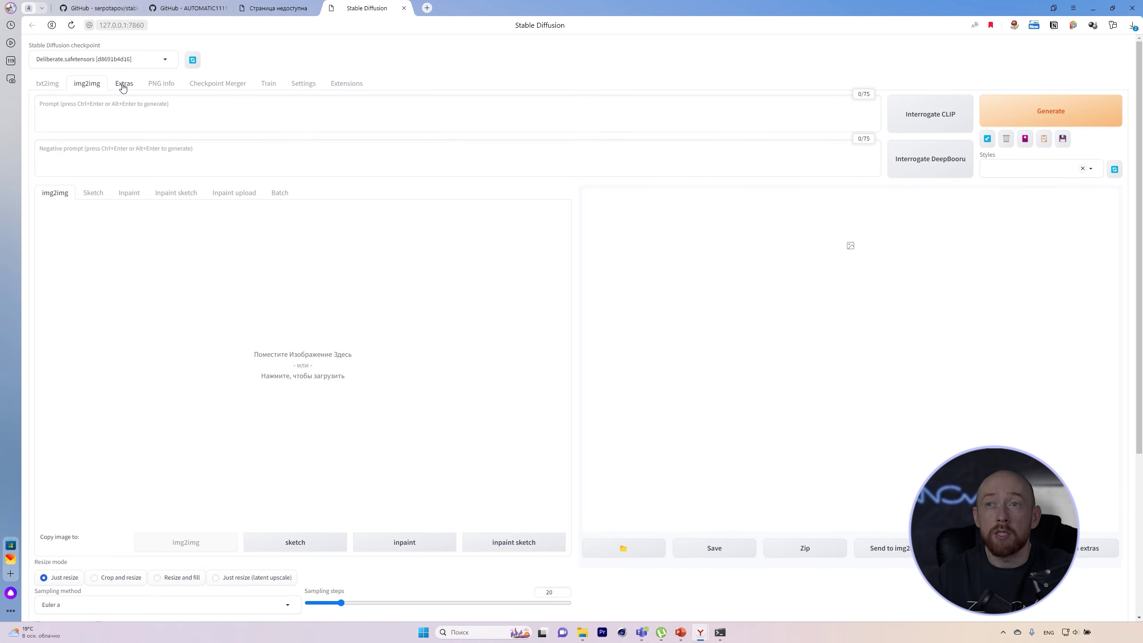
pyautogui.click(123, 86)
pyautogui.click(48, 83)
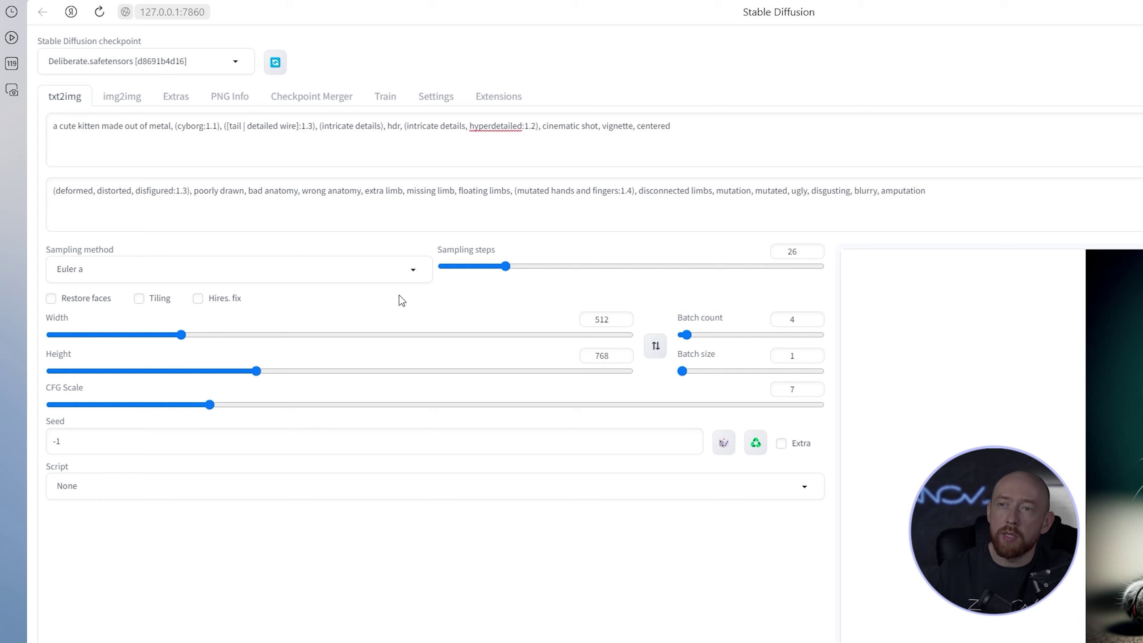
pyautogui.click(174, 495)
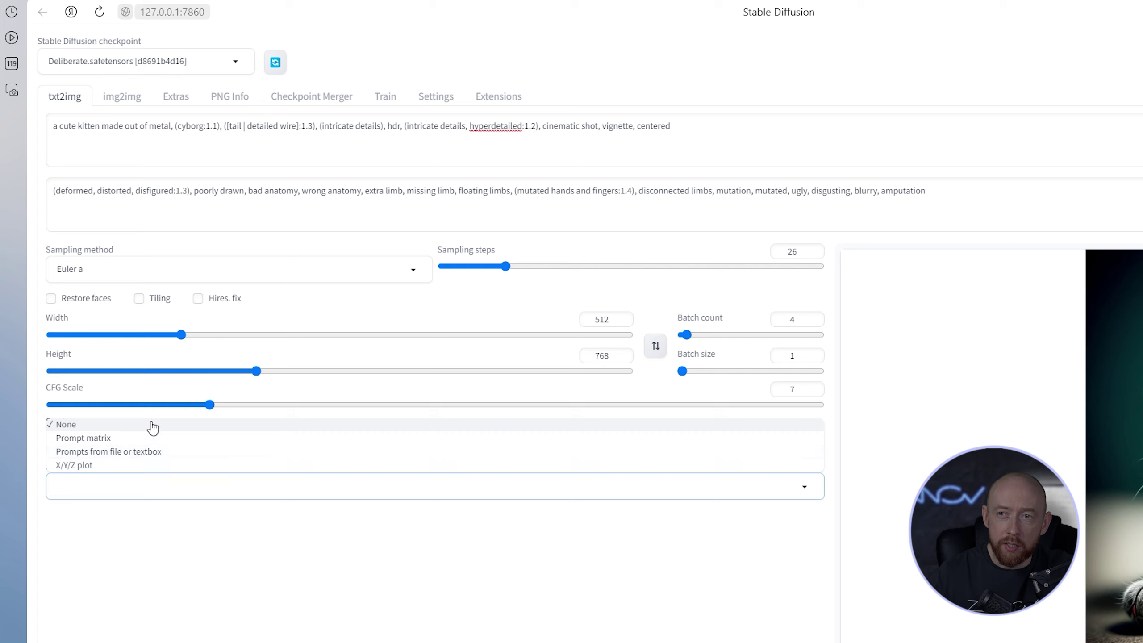
pyautogui.click(239, 561)
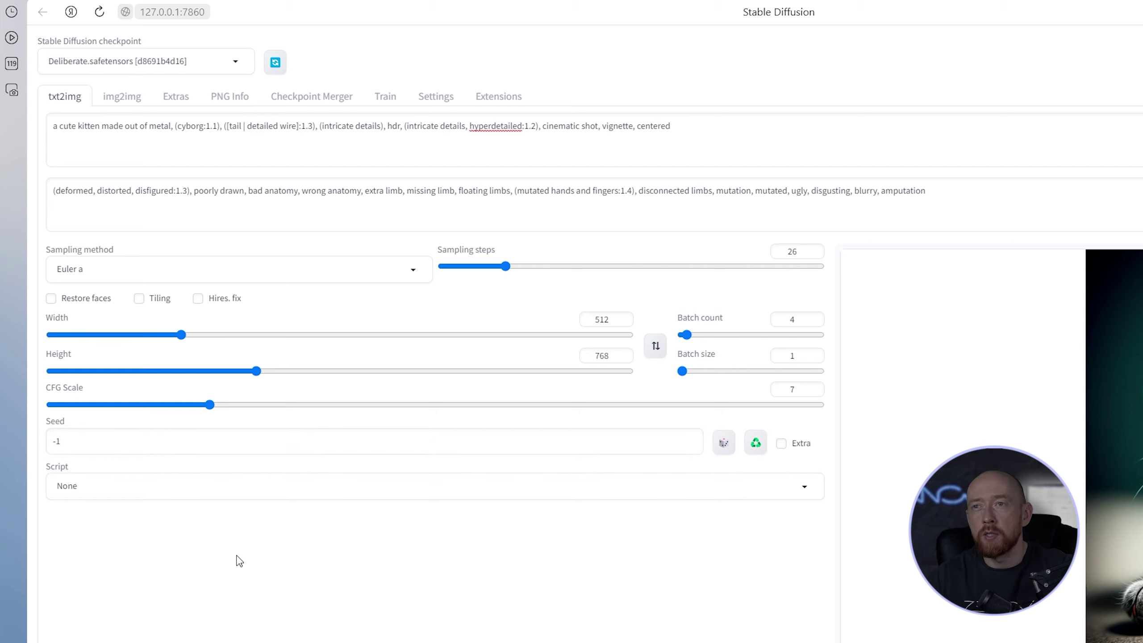
pyautogui.click(174, 106)
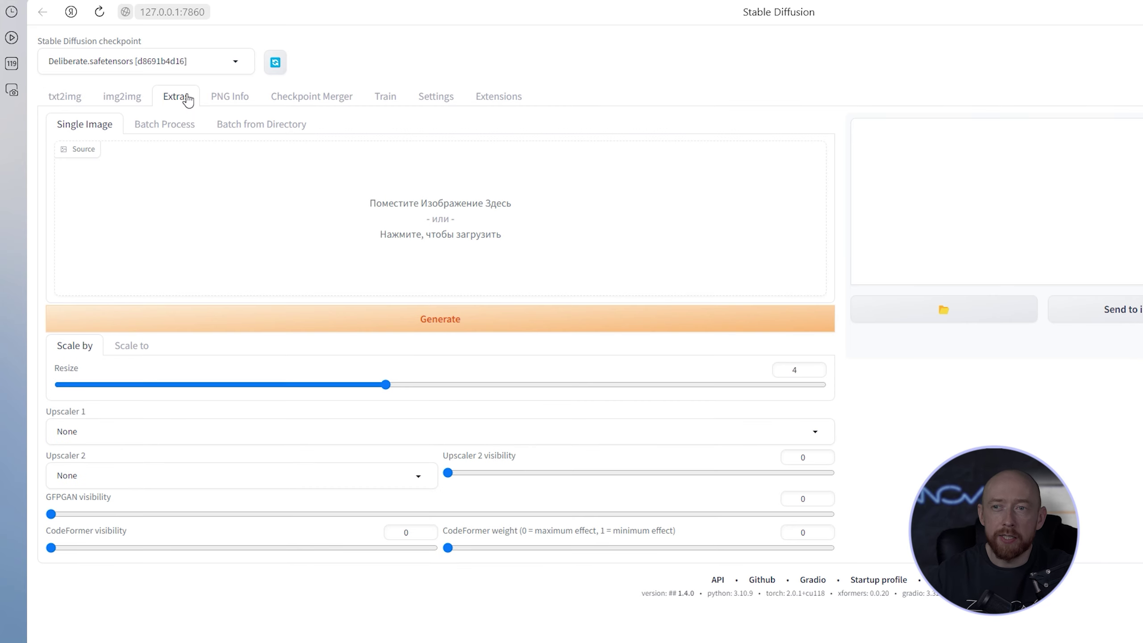
pyautogui.click(64, 96)
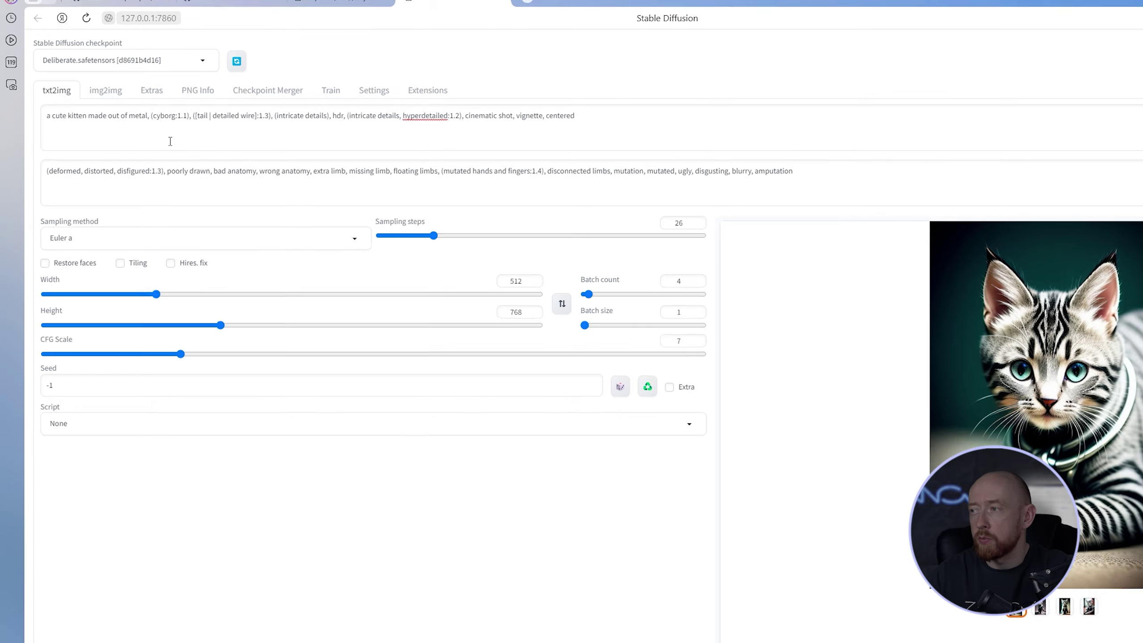
# Look through the newest four kitten images and select the second one
pyautogui.click(879, 498)
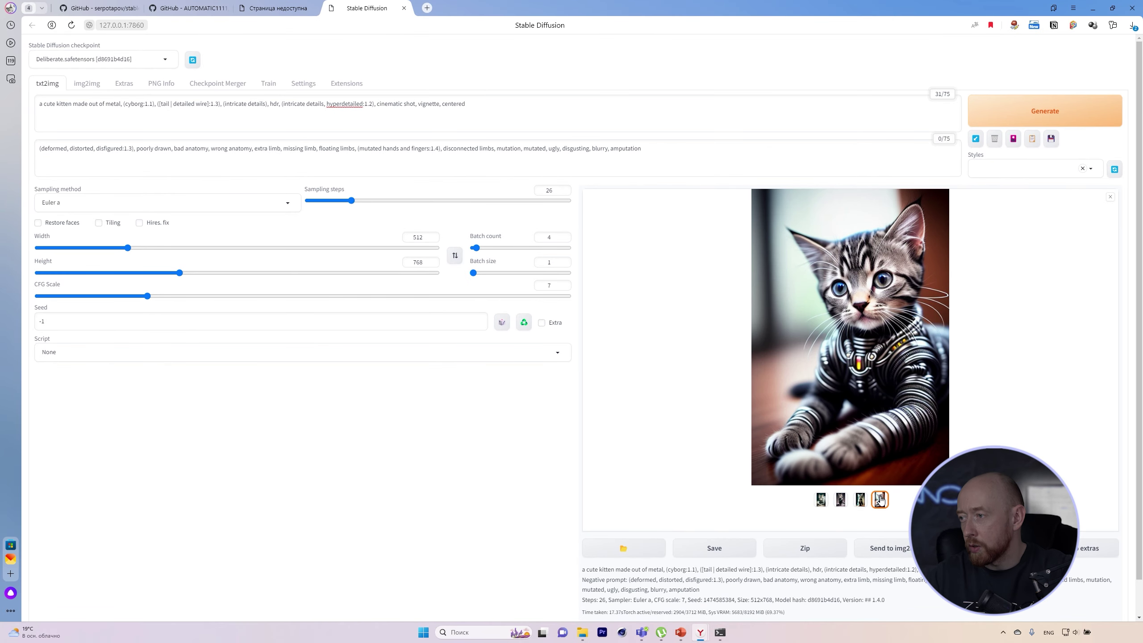
pyautogui.click(862, 501)
pyautogui.click(839, 501)
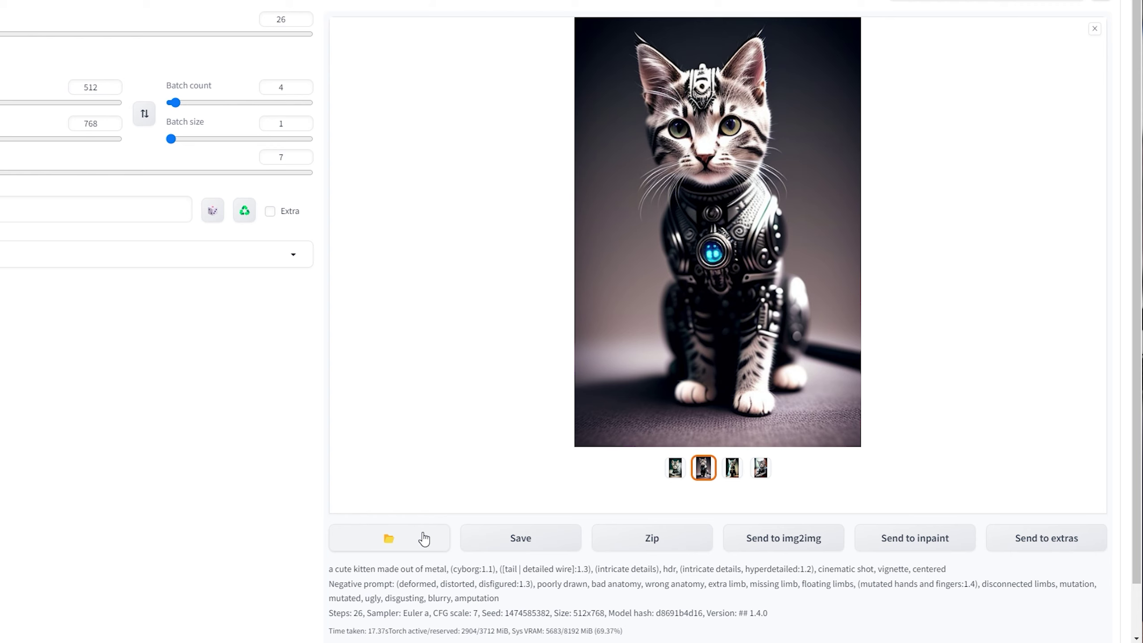
pyautogui.click(384, 550)
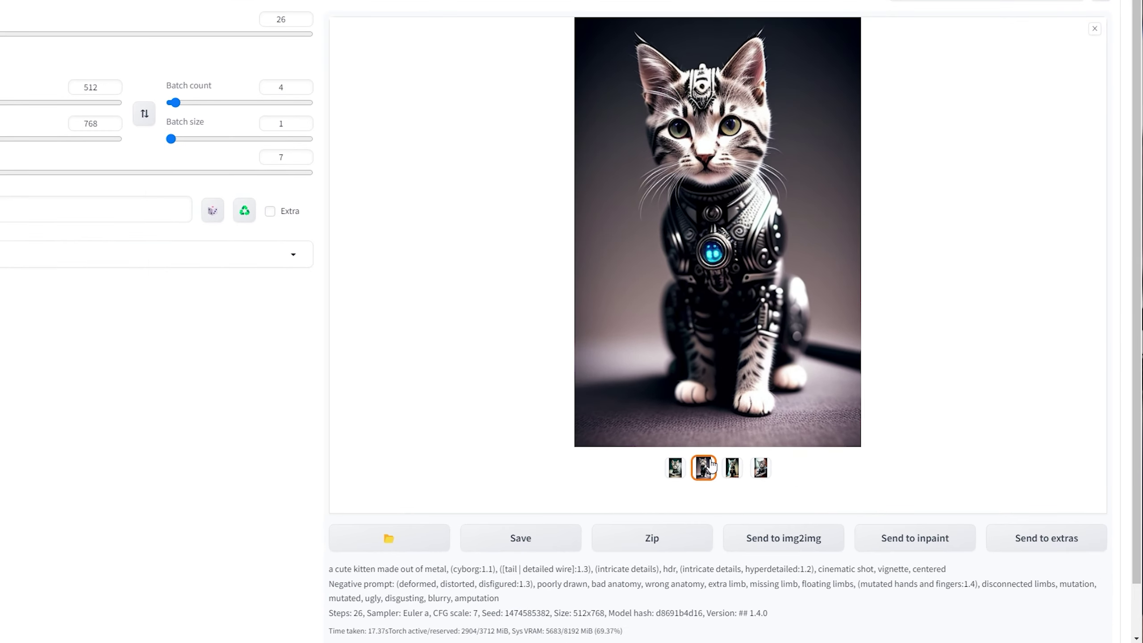
pyautogui.click(861, 500)
pyautogui.click(708, 470)
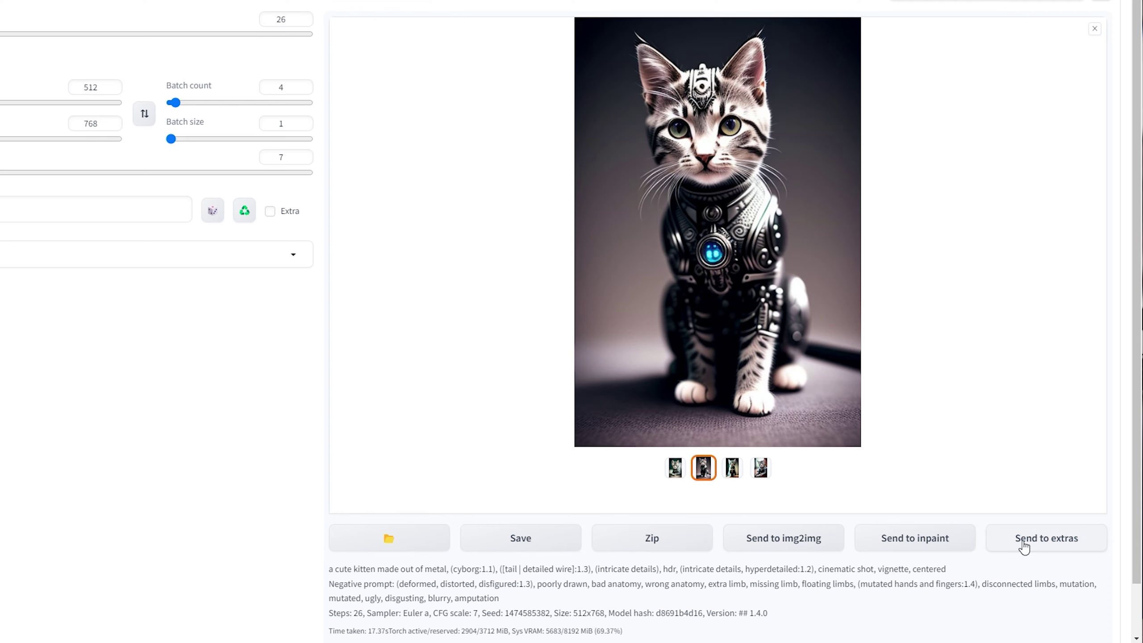
# Send the selected kitten image to Extras and upscale it by 4 with the ESRGAN_4x upscaler
pyautogui.click(1025, 546)
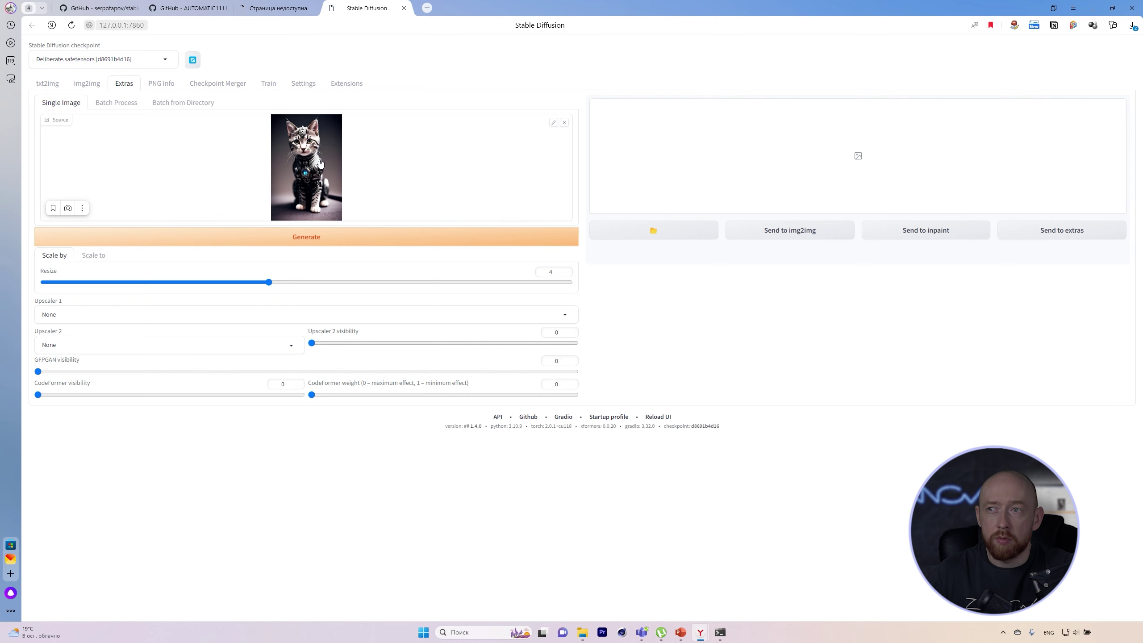
pyautogui.click(232, 317)
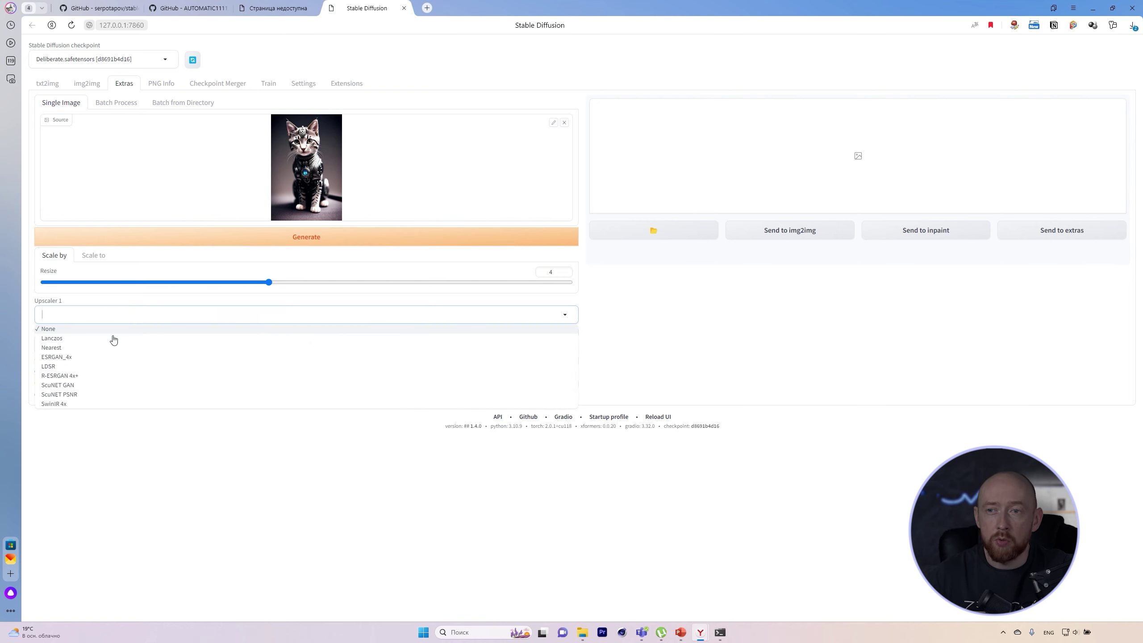
pyautogui.click(79, 359)
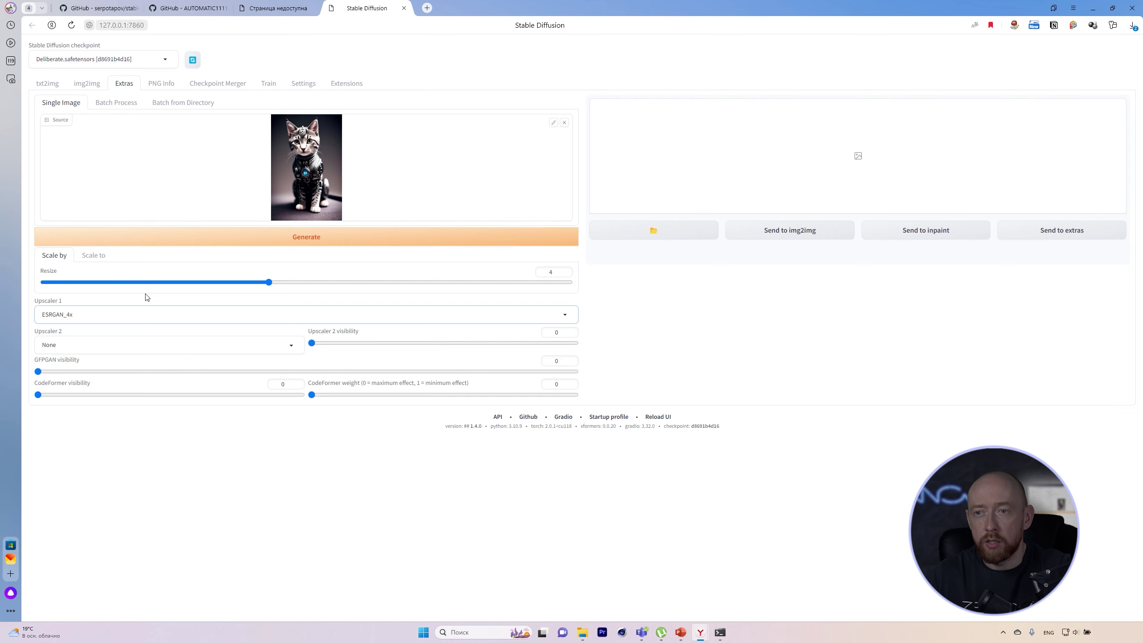
pyautogui.click(434, 235)
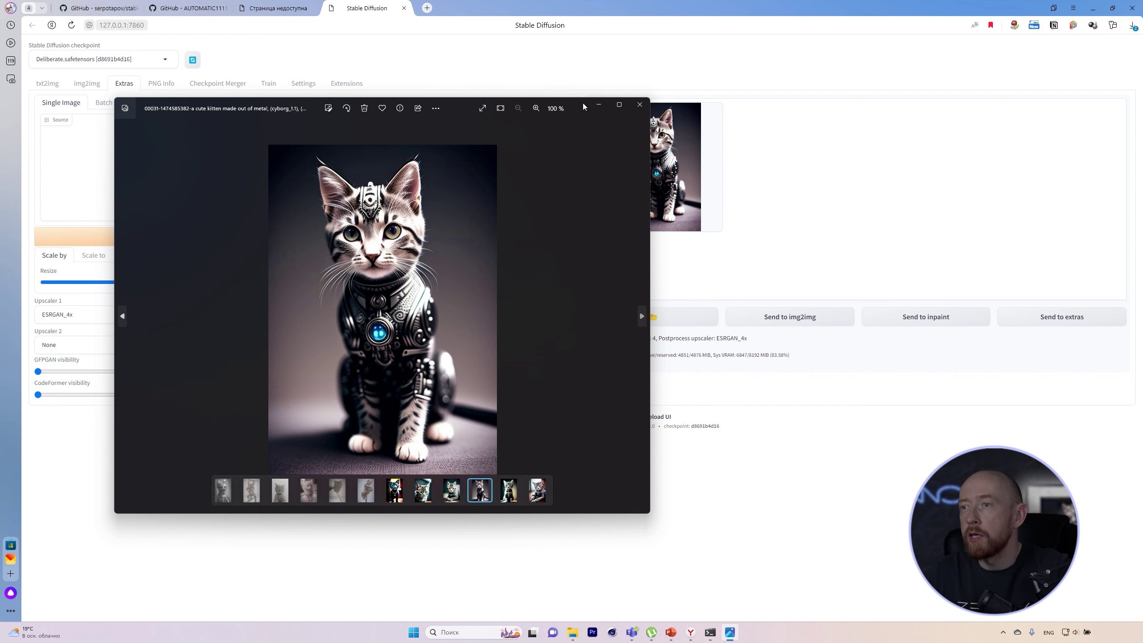
# Open the upscaled image 00000 from the extras-images output folder and place it side by side with the original
pyautogui.moveTo(583, 107); pyautogui.dragTo(271, 112)
pyautogui.hotkey('alt', 'F4')
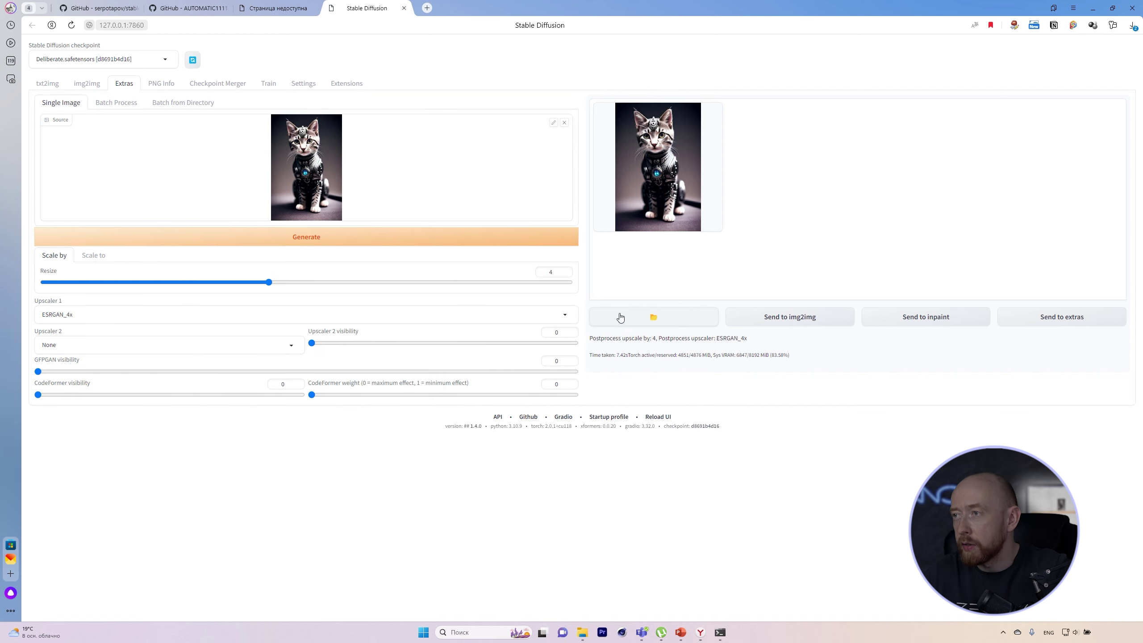
pyautogui.click(653, 318)
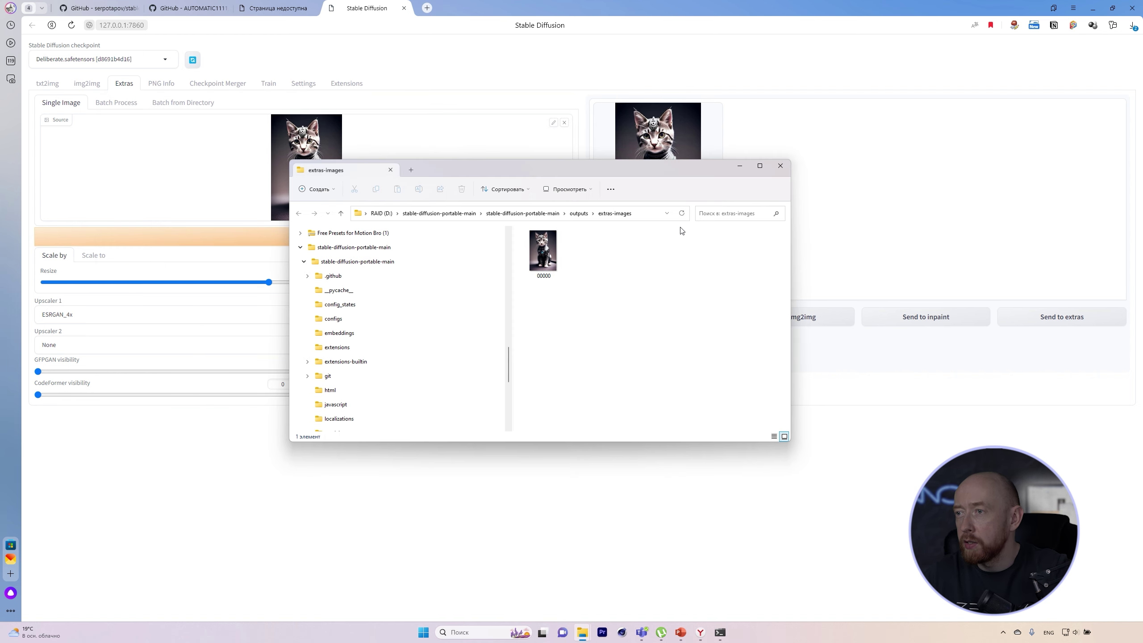
pyautogui.click(559, 244)
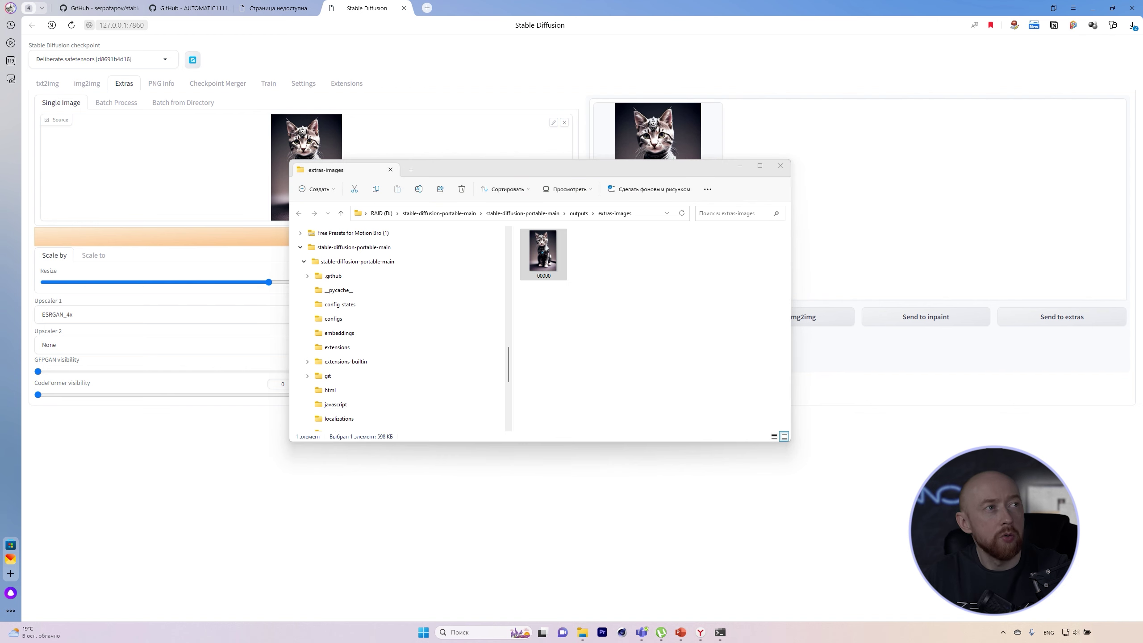
pyautogui.press('Return')
pyautogui.moveTo(176, 66); pyautogui.dragTo(743, 67)
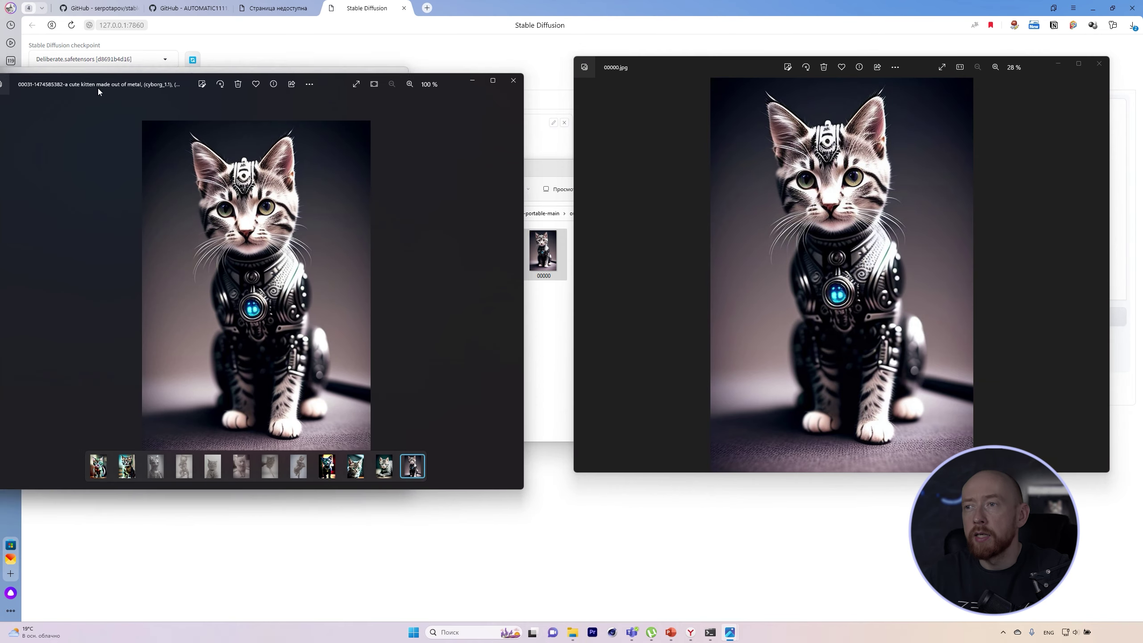
pyautogui.moveTo(98, 88); pyautogui.dragTo(156, 74)
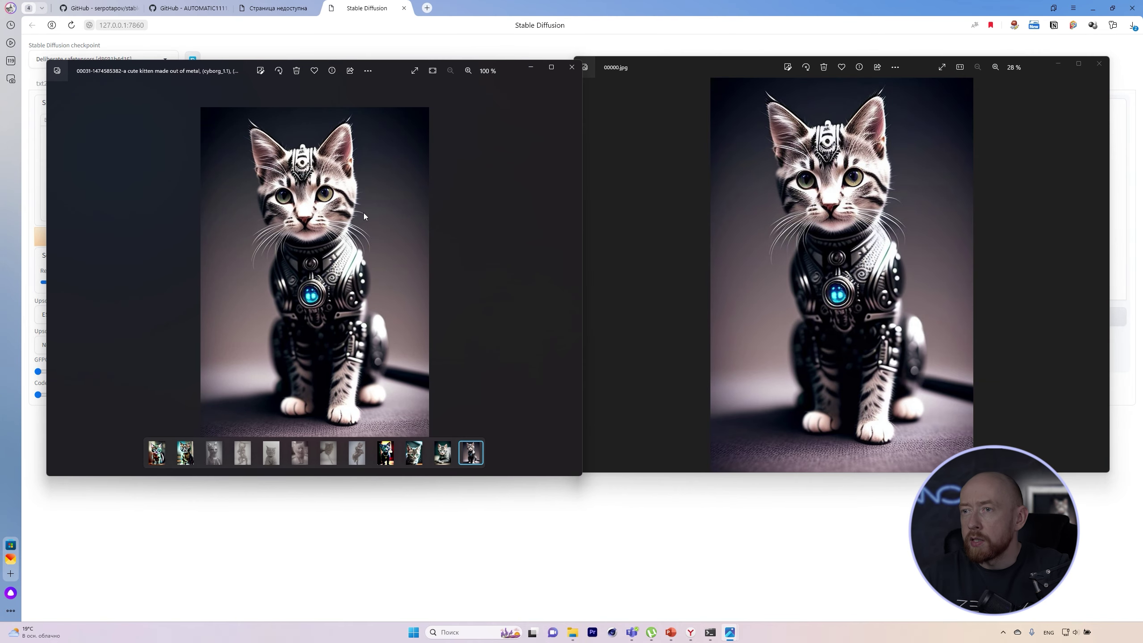
# Compare the kitten's mouth and whiskers close up in the original and upscaled images
pyautogui.scroll(10, 304, 306)
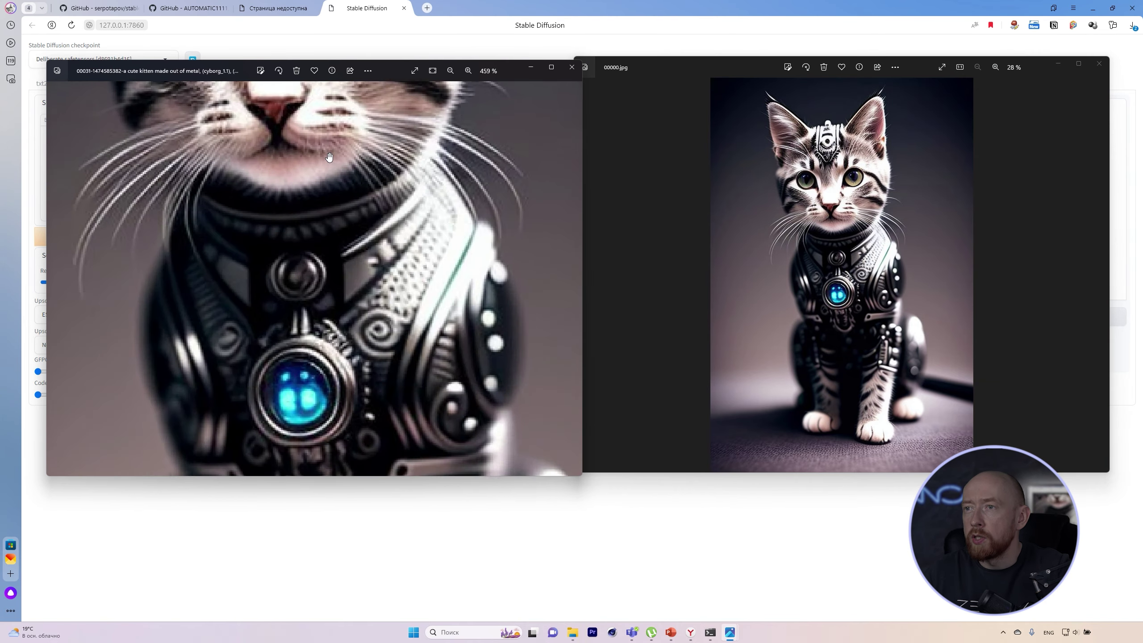
pyautogui.scroll(1, 344, 144)
pyautogui.moveTo(344, 145); pyautogui.dragTo(368, 255)
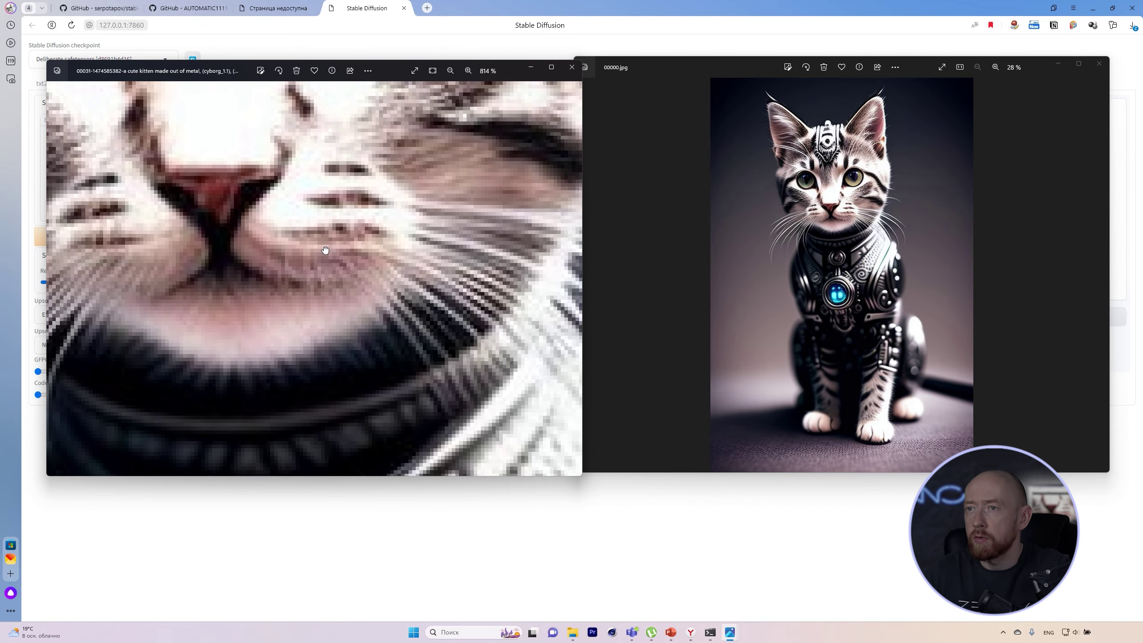
pyautogui.scroll(12, 820, 212)
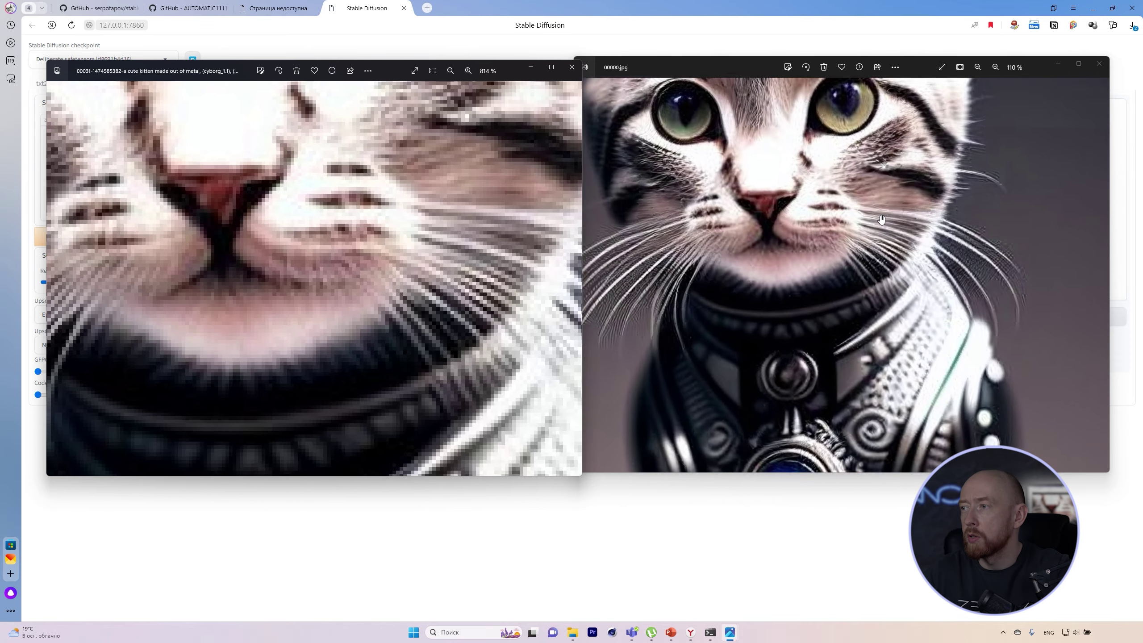
pyautogui.moveTo(756, 221); pyautogui.dragTo(820, 212)
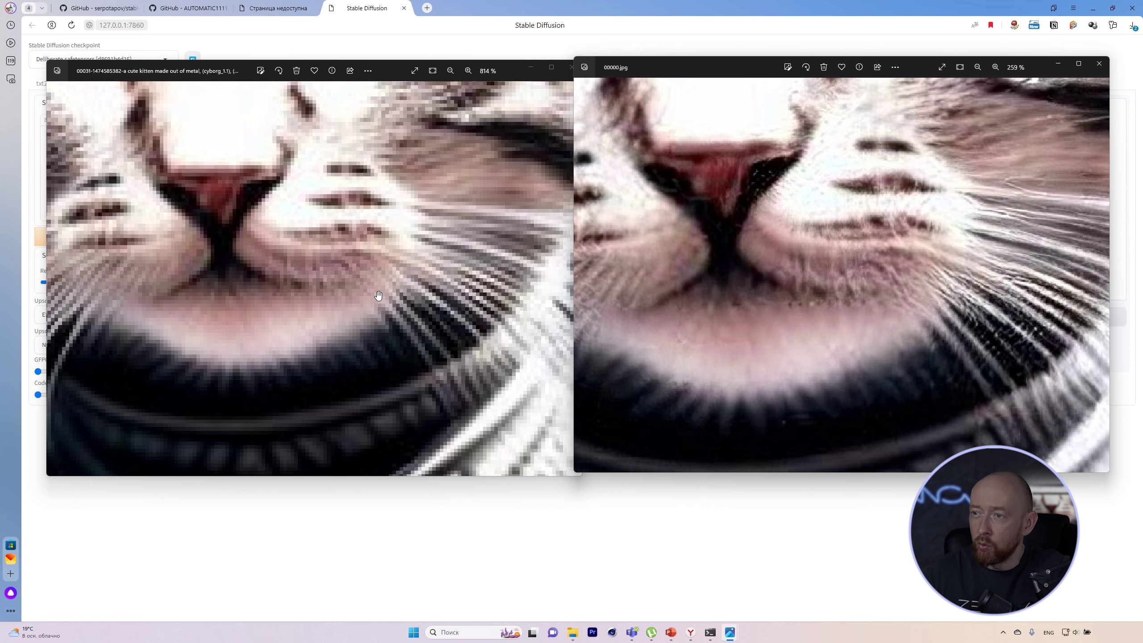
# Compare the collar and blue chest medallion in both images, then return them to a wider view
pyautogui.scroll(-5, 776, 343)
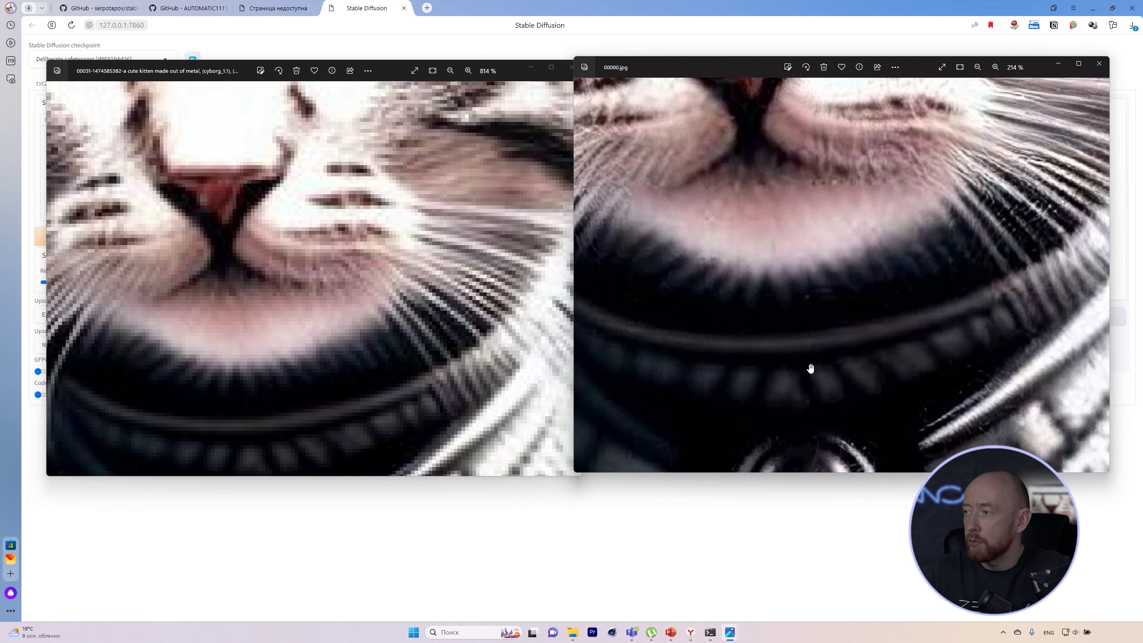
pyautogui.moveTo(945, 390); pyautogui.dragTo(990, 96)
pyautogui.moveTo(553, 353); pyautogui.dragTo(361, 270)
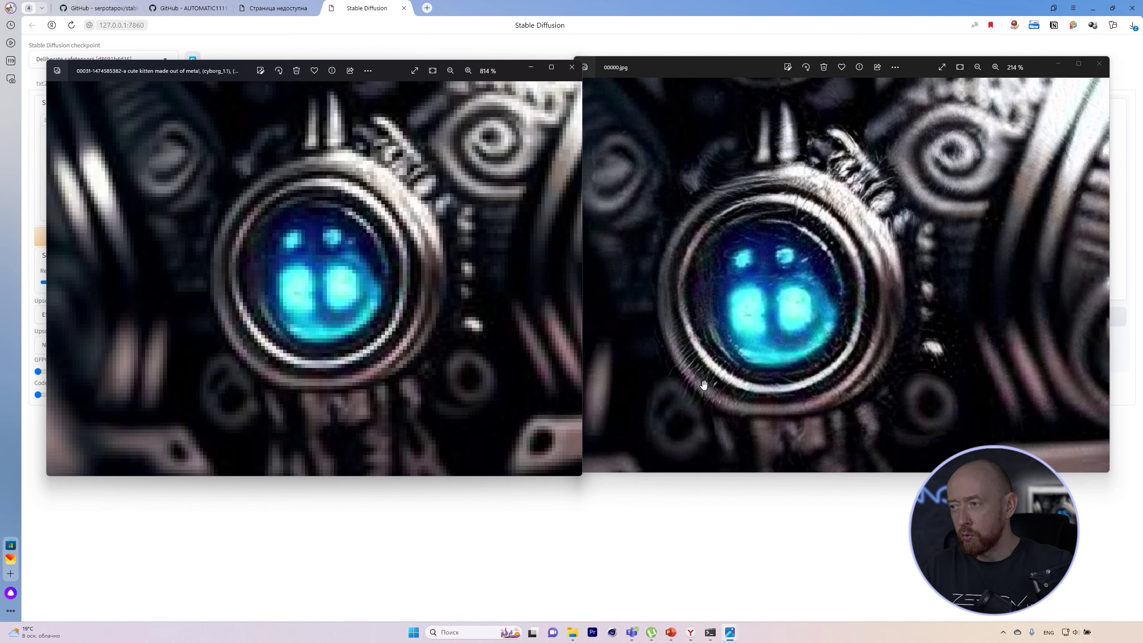
pyautogui.scroll(-5, 796, 272)
pyautogui.scroll(-10, 566, 281)
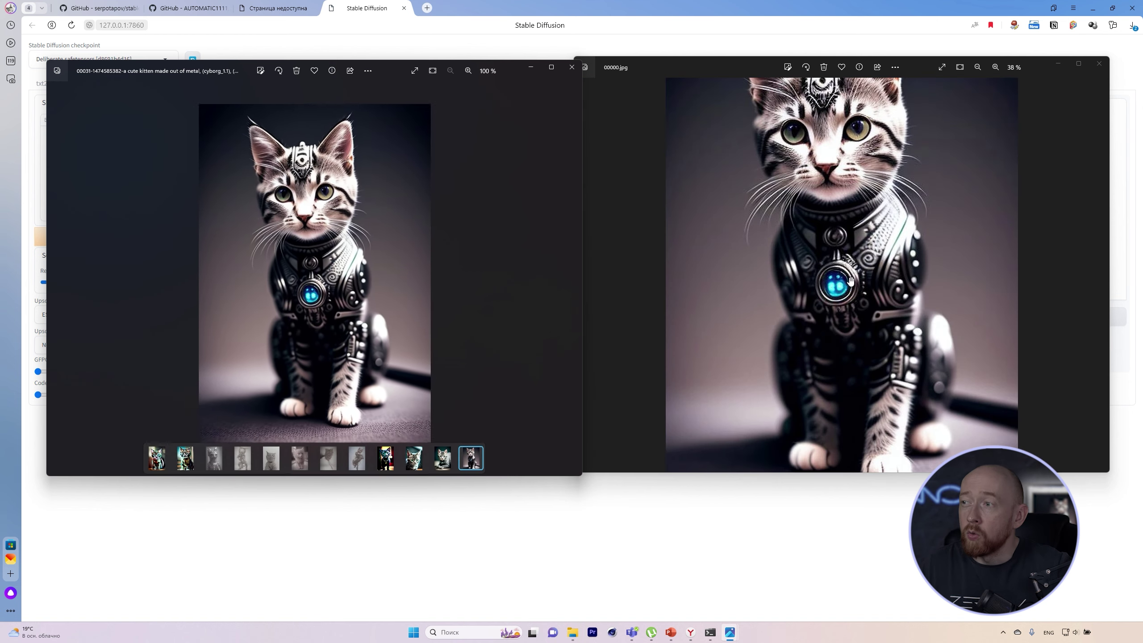
pyautogui.scroll(-2, 865, 271)
# Close both kitten images and move the extras-images folder window clear of the Extras settings
pyautogui.click(1099, 63)
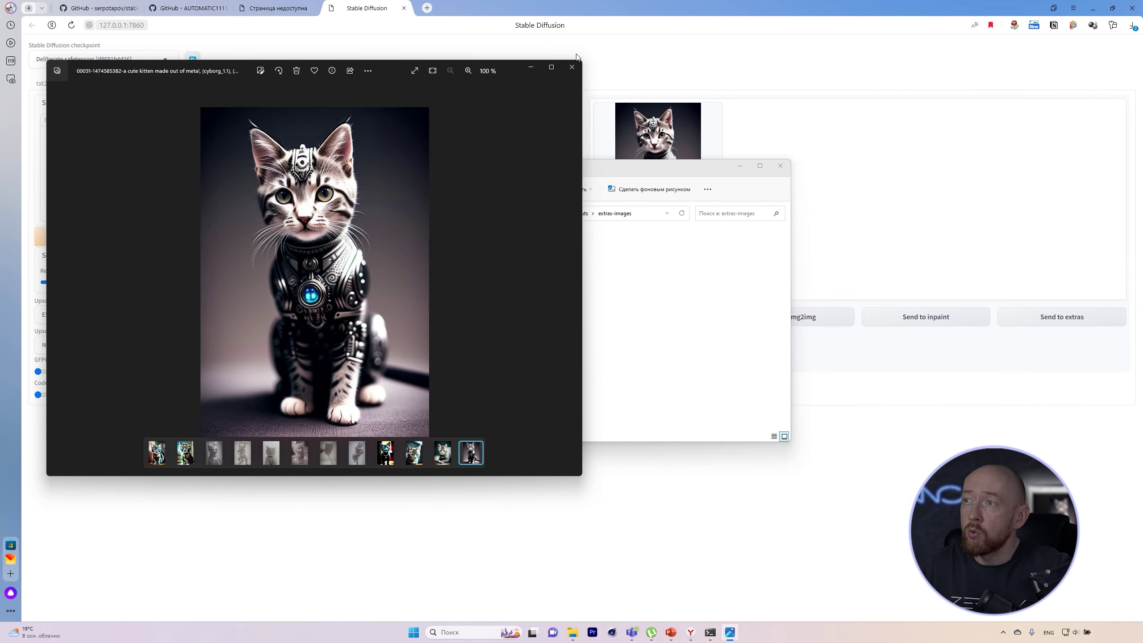
pyautogui.click(572, 68)
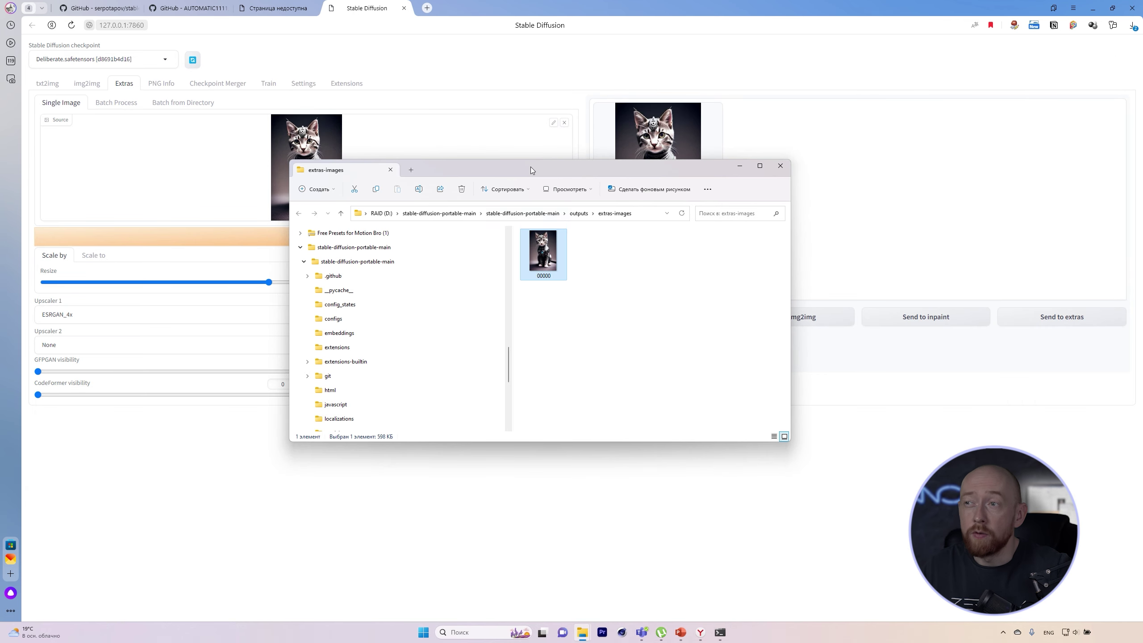
pyautogui.moveTo(532, 161); pyautogui.dragTo(685, 330)
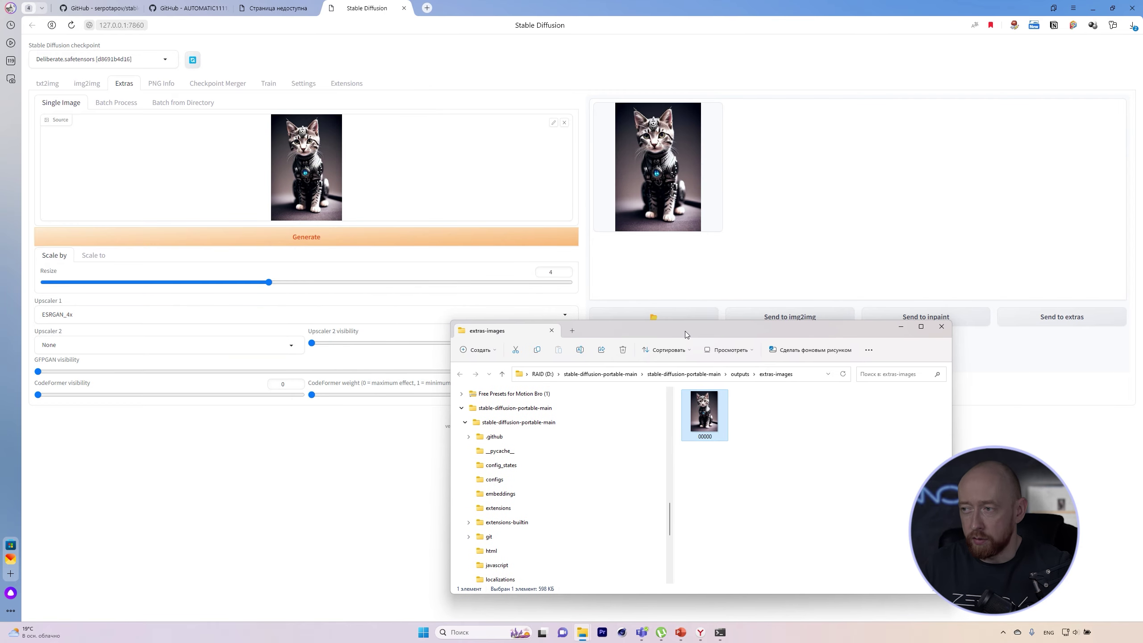
pyautogui.click(749, 455)
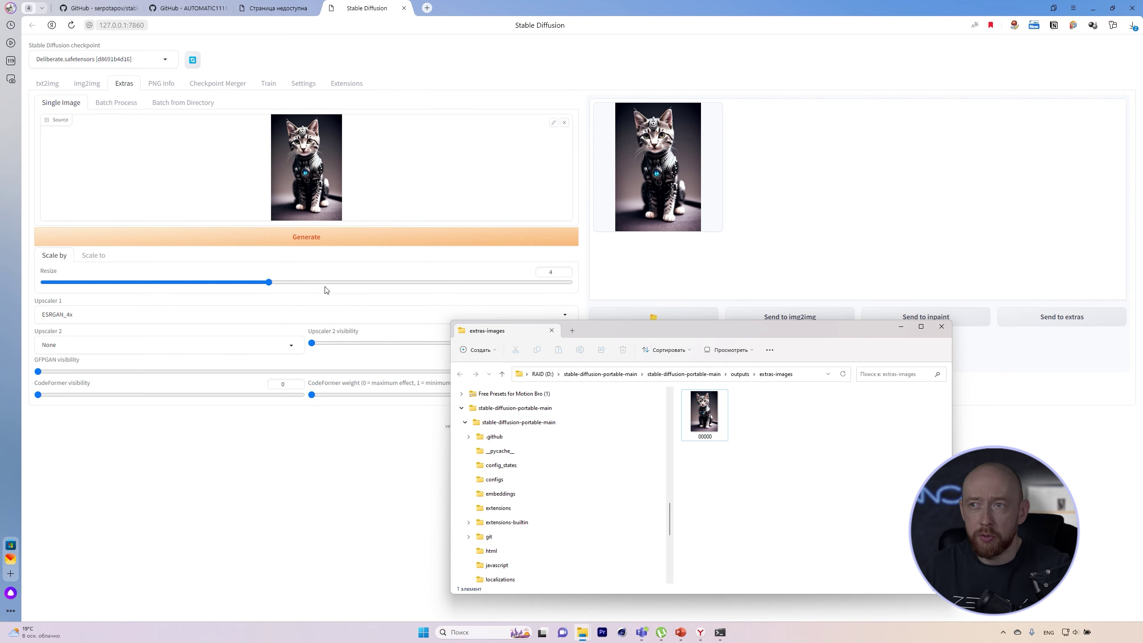
# Load the generated kitten image from disk into PNG Info
pyautogui.click(169, 86)
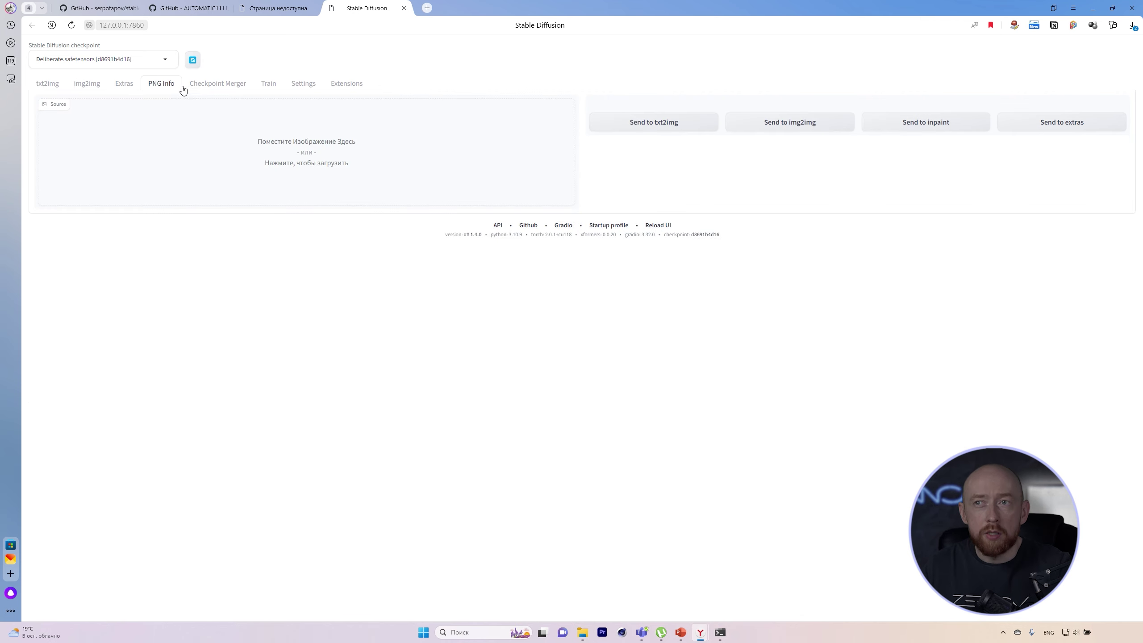
pyautogui.click(232, 84)
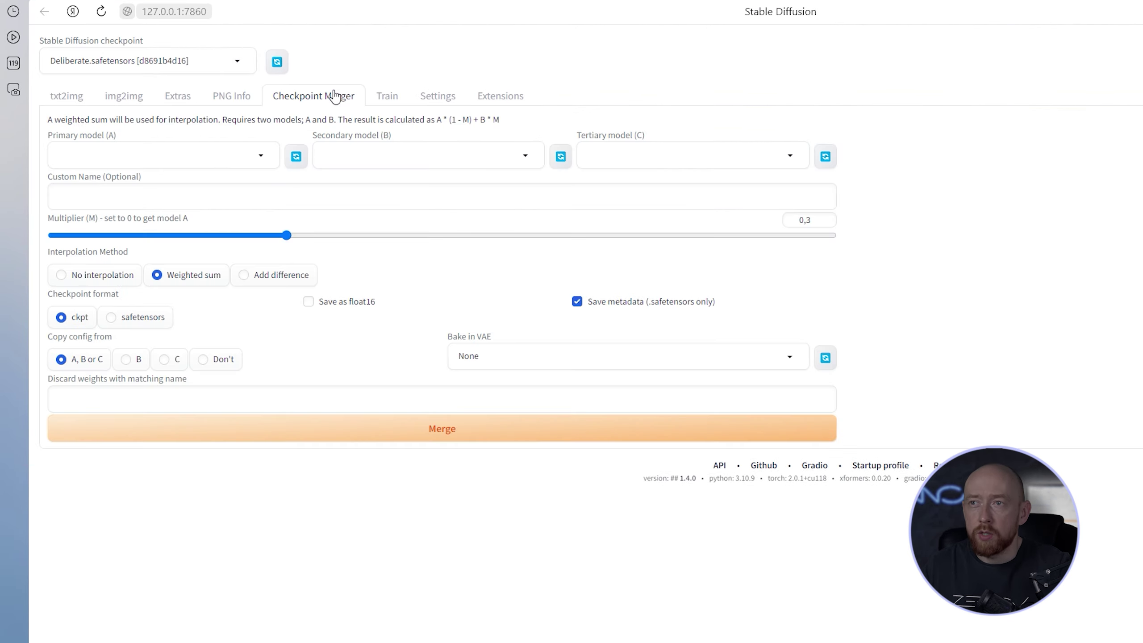
pyautogui.click(226, 96)
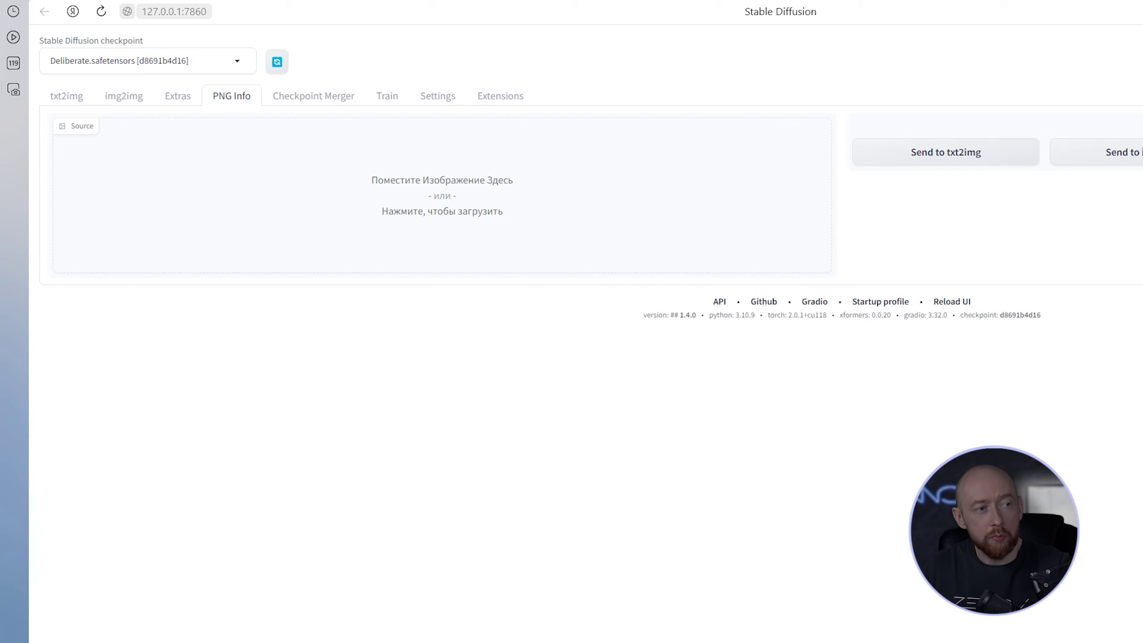
pyautogui.moveTo(810, 639); pyautogui.dragTo(474, 234)
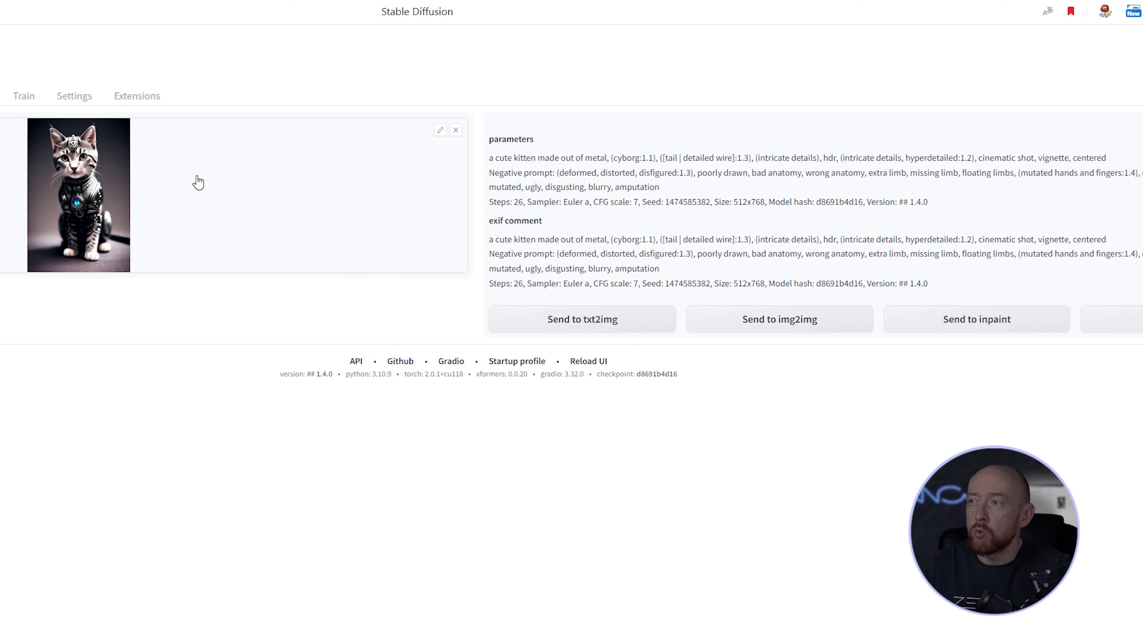
# Examine the prompt, negative prompt and generation settings stored in the kitten image
pyautogui.moveTo(492, 158); pyautogui.dragTo(1044, 158)
pyautogui.click(1047, 186)
pyautogui.moveTo(506, 201); pyautogui.dragTo(1096, 208)
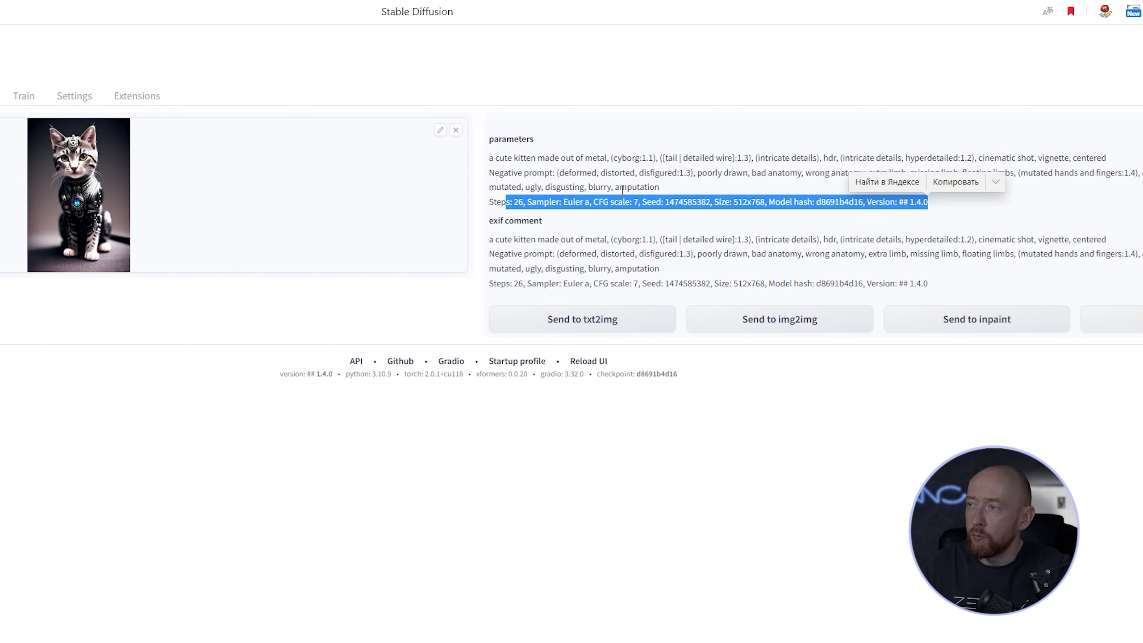
pyautogui.click(580, 203)
pyautogui.moveTo(610, 203); pyautogui.dragTo(640, 202)
pyautogui.click(674, 214)
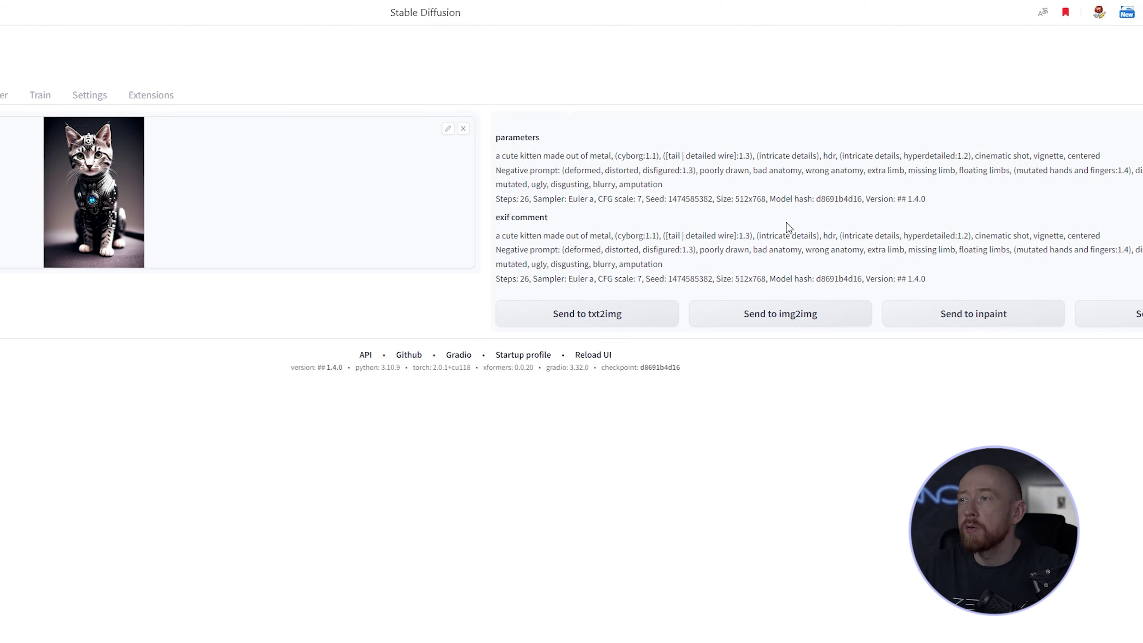
# Look over the Checkpoint Merger, Train, Settings and Extensions pages
pyautogui.click(217, 83)
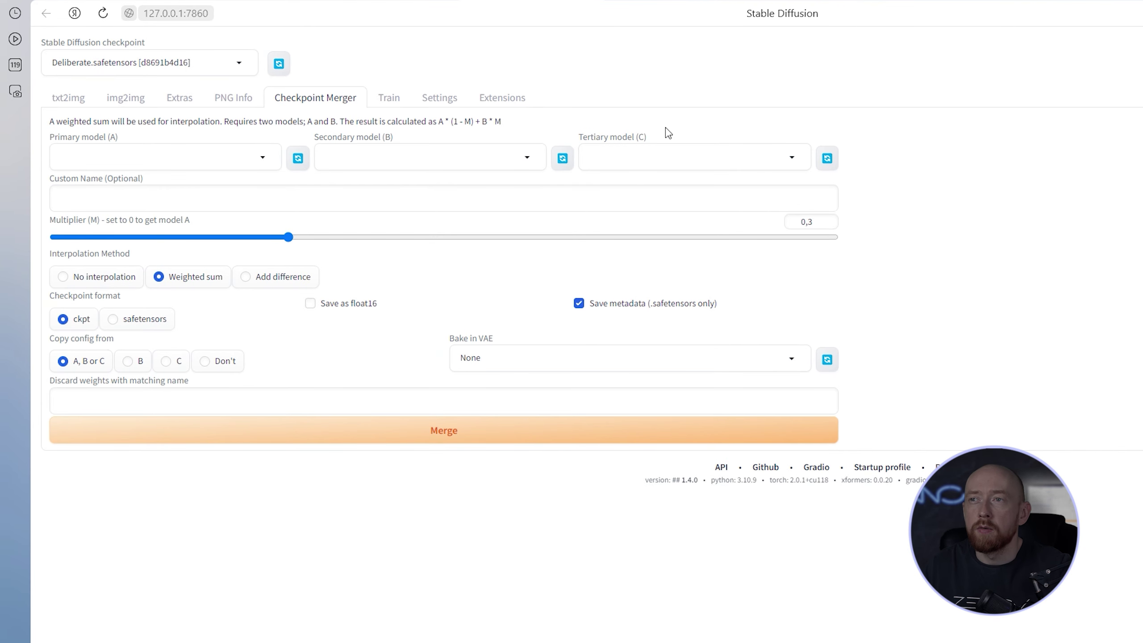
pyautogui.click(390, 99)
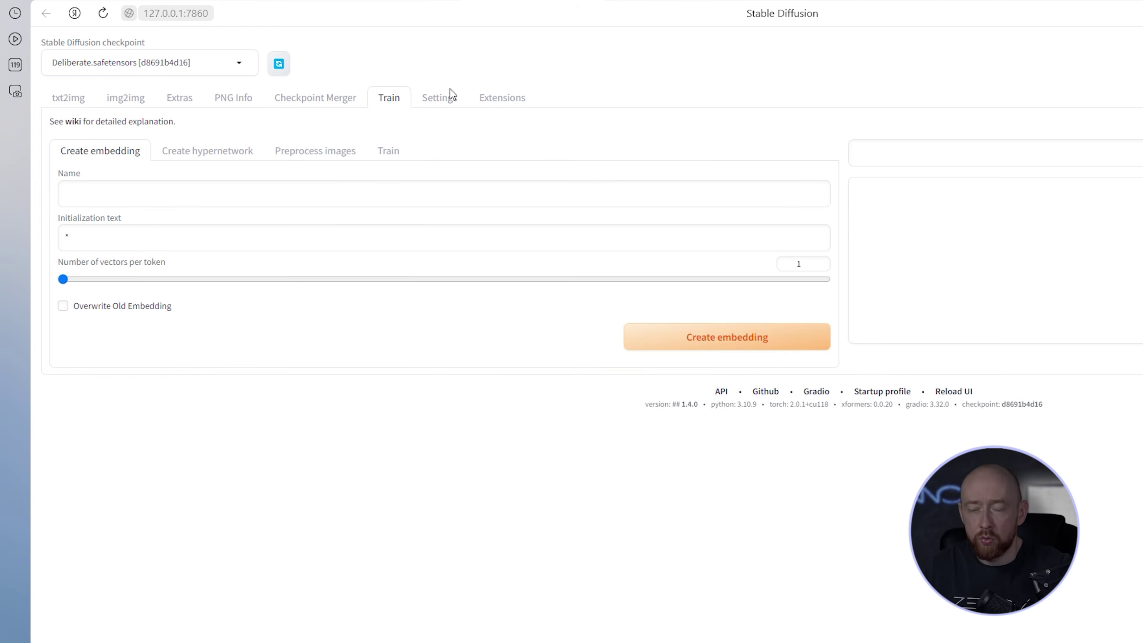
pyautogui.click(447, 103)
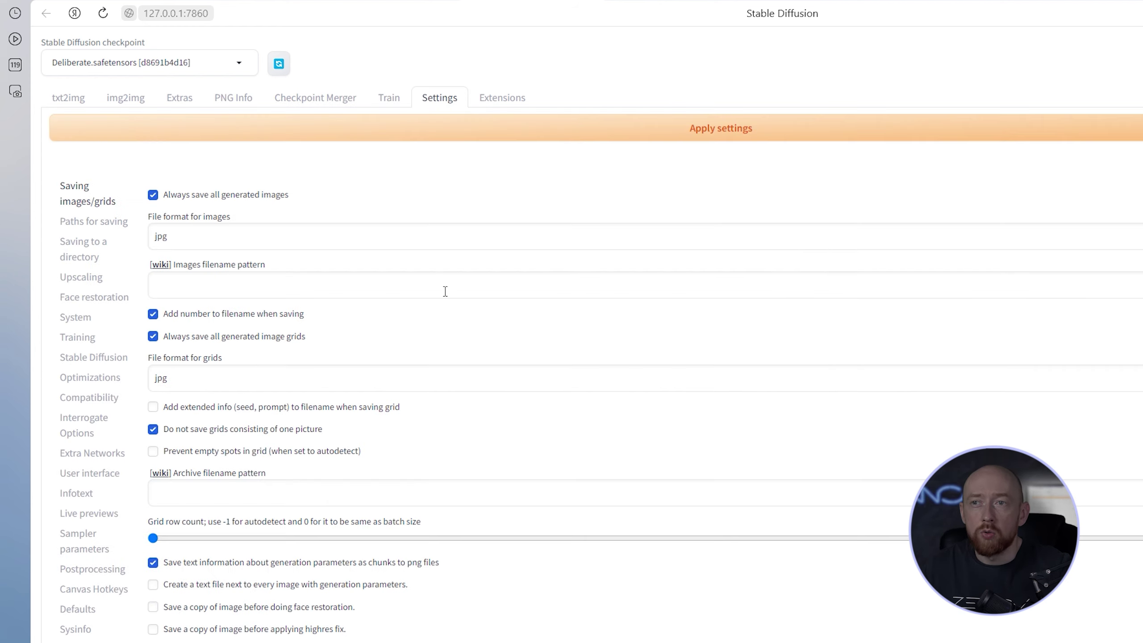
pyautogui.click(502, 98)
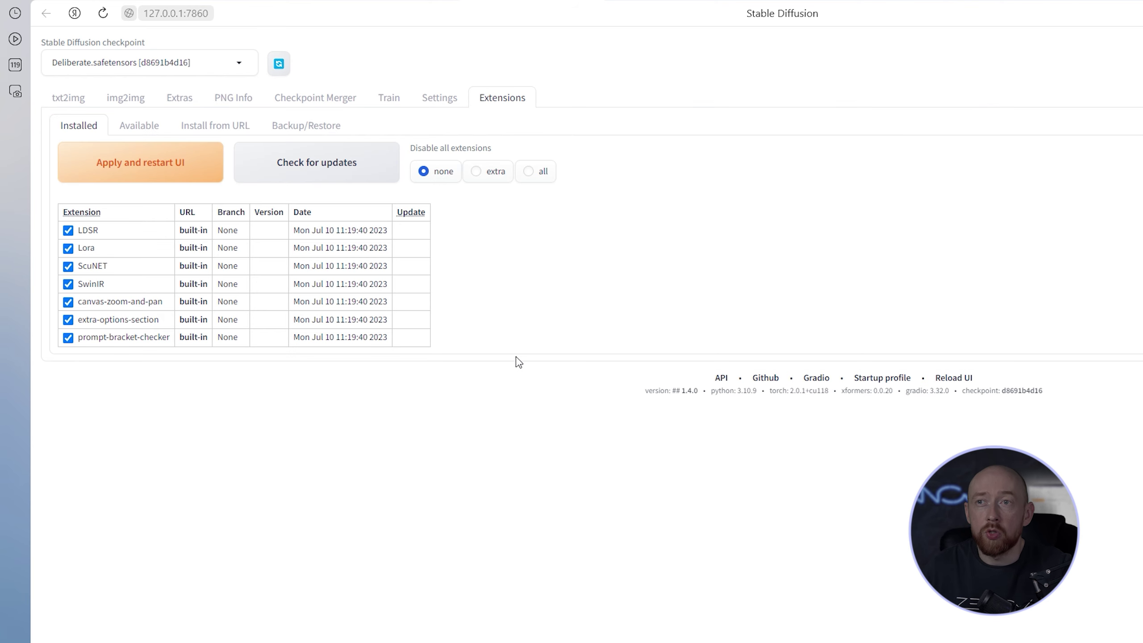
# Load the available extensions from the default index URL and look through the whole list
pyautogui.click(152, 128)
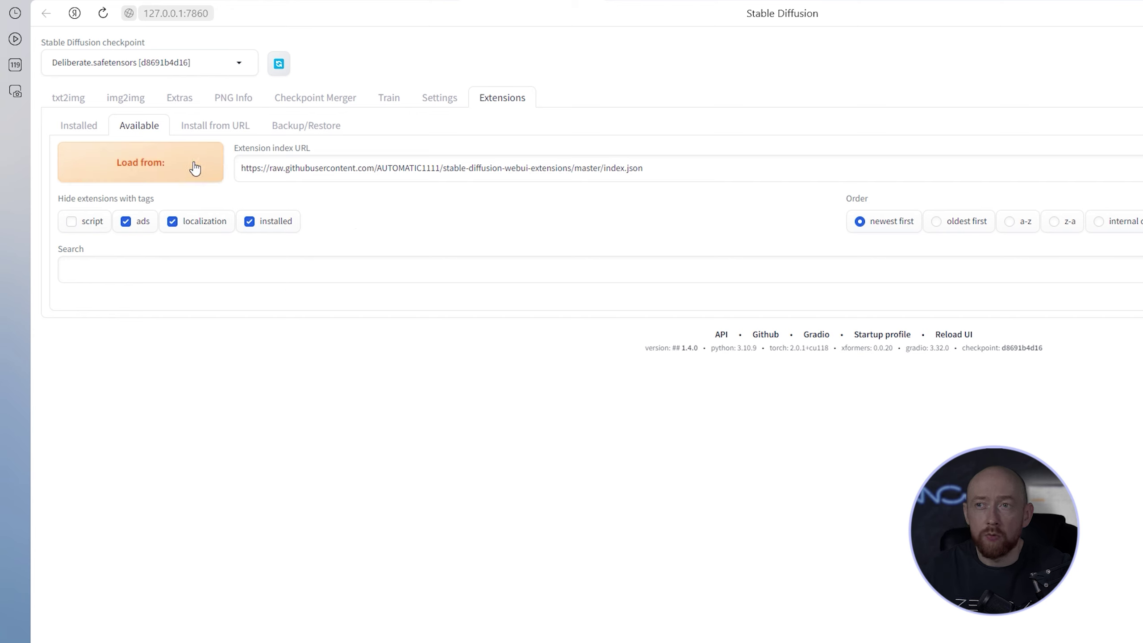
pyautogui.click(699, 170)
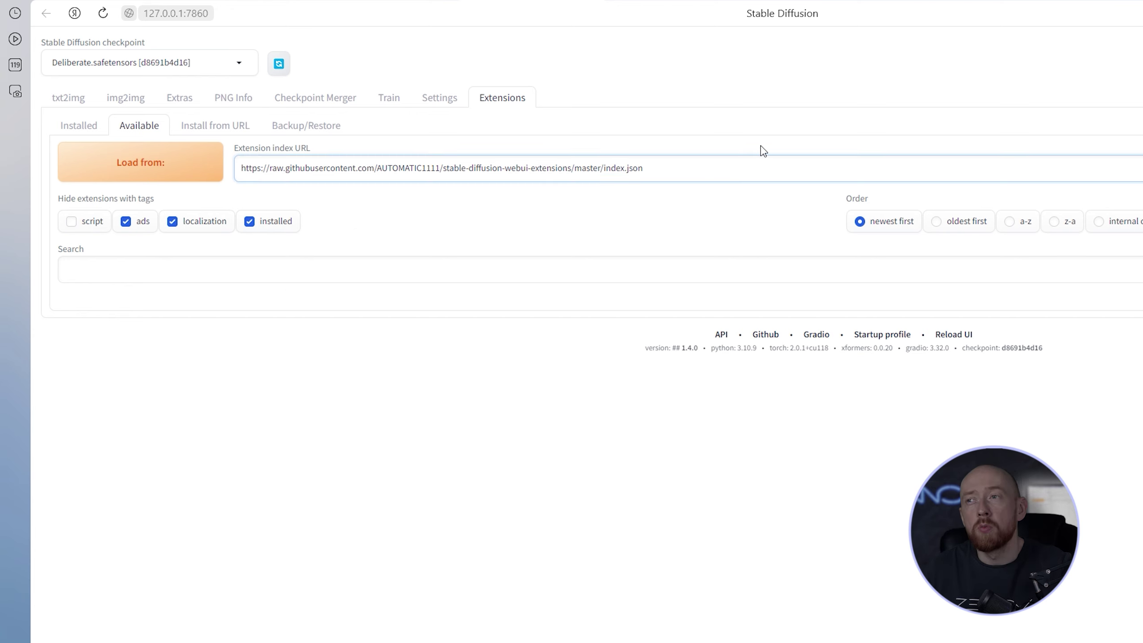
pyautogui.click(171, 163)
pyautogui.scroll(-10, 500, 274)
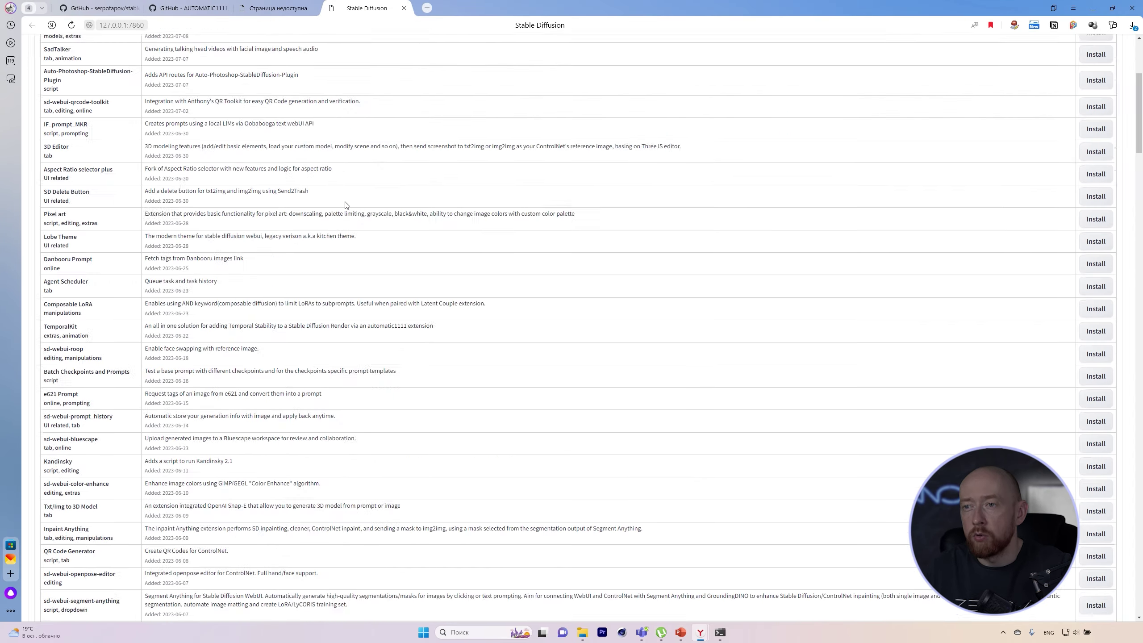
pyautogui.scroll(-20, 351, 211)
pyautogui.scroll(-20, 365, 222)
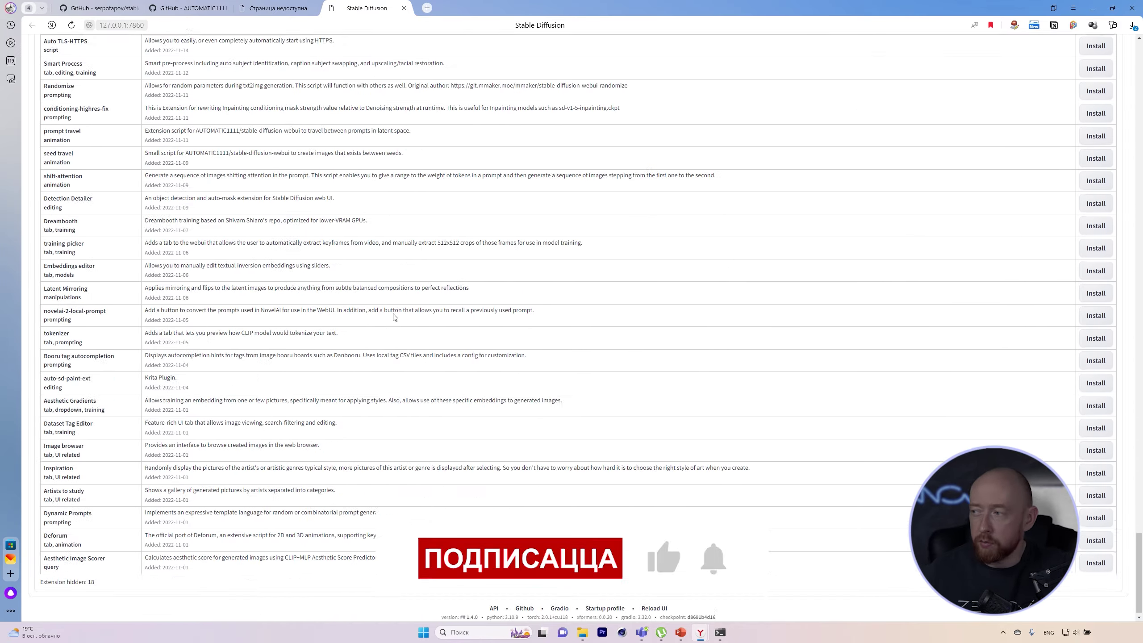